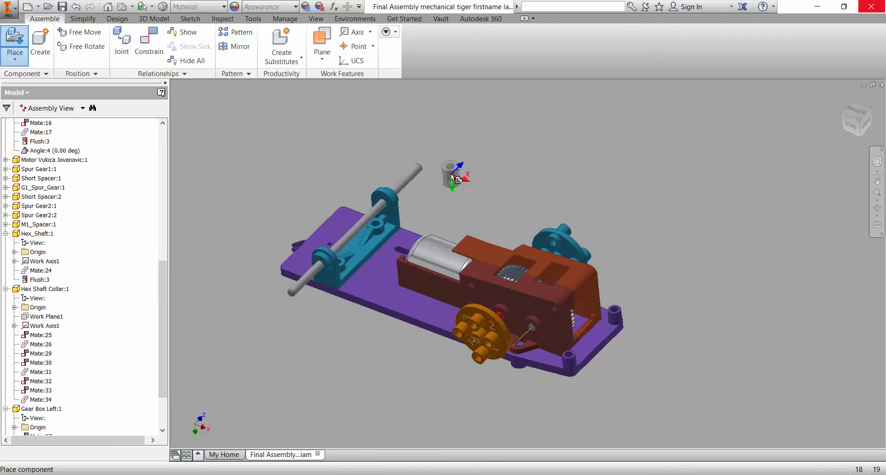
Step: Place two copies of A3-Spacer, one near each end of the rear shaft
{"action": "left_click", "coordinate": [469, 181]}
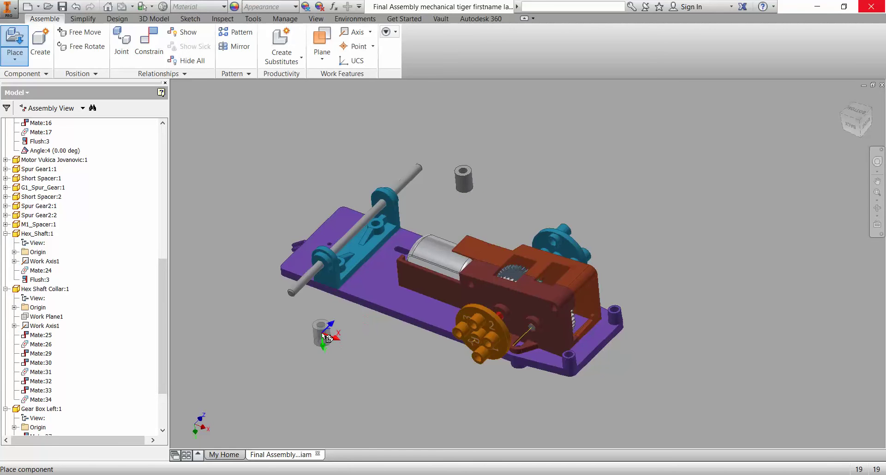
{"action": "left_click", "coordinate": [327, 333]}
{"action": "right_click", "coordinate": [459, 225]}
{"action": "left_click", "coordinate": [517, 214]}
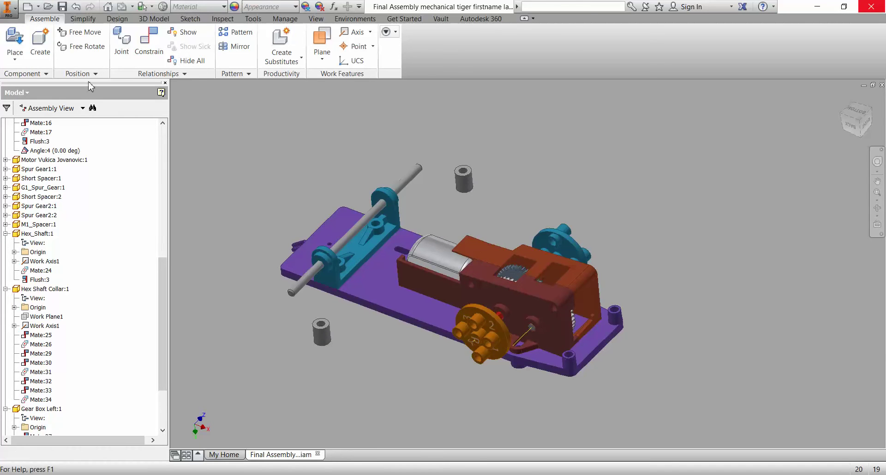
Step: Mate the end face of the spacer in front of the chassis to the near outer face of the rear axle support with 0 mm offset
{"action": "left_click", "coordinate": [145, 46]}
{"action": "scroll", "coordinate": [323, 332], "scroll_direction": "up", "scroll_amount": 8}
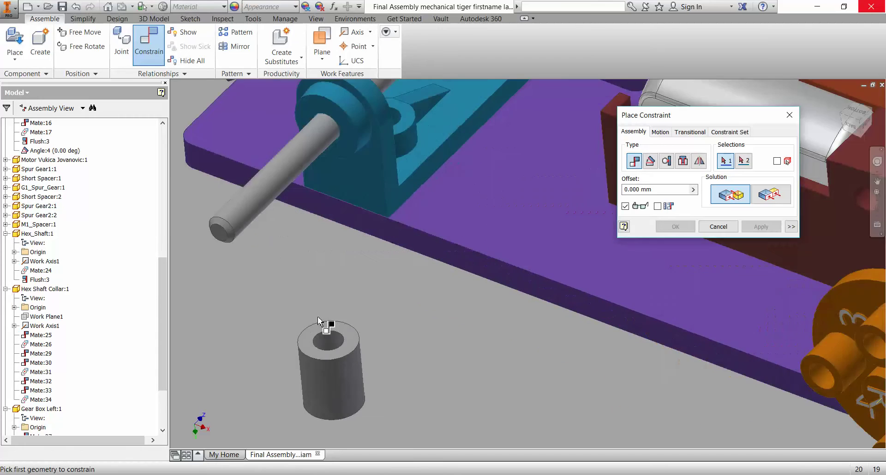
{"action": "left_click", "coordinate": [358, 343]}
{"action": "scroll", "coordinate": [343, 240], "scroll_direction": "down", "scroll_amount": 5}
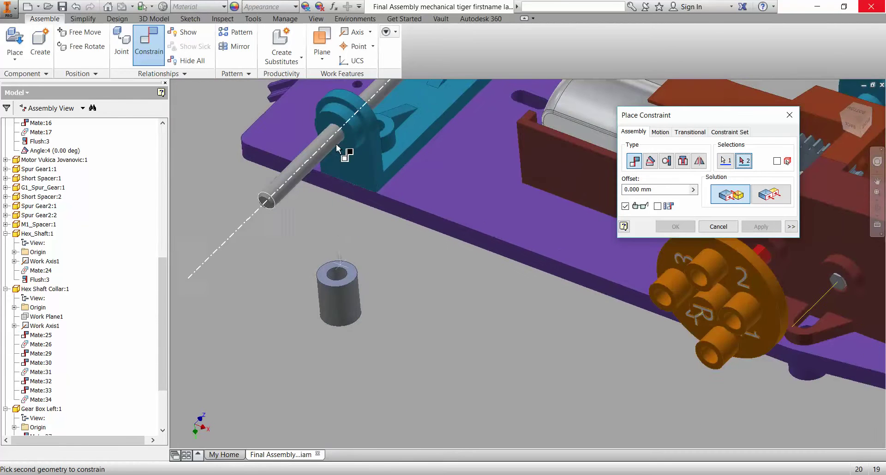
{"action": "scroll", "coordinate": [344, 147], "scroll_direction": "up", "scroll_amount": 4}
{"action": "left_click", "coordinate": [345, 149]}
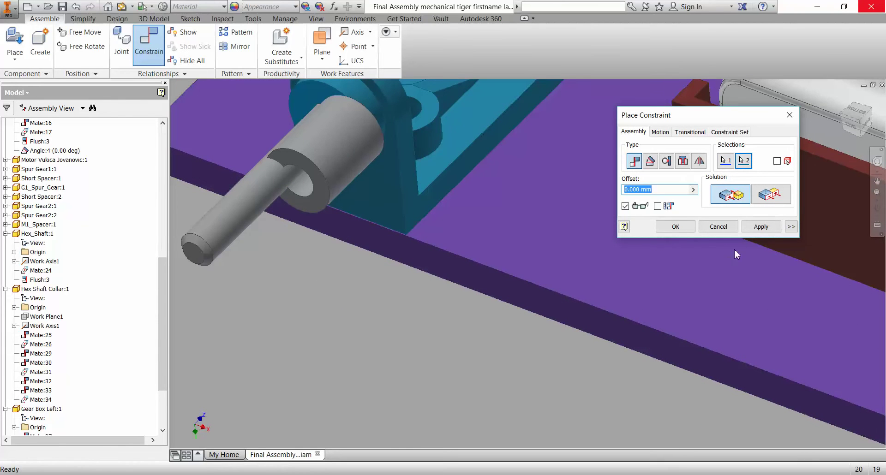
{"action": "left_click", "coordinate": [761, 227]}
Step: Mate that spacer's axis to the rear shaft's axis with 0 mm offset
{"action": "left_click", "coordinate": [346, 169]}
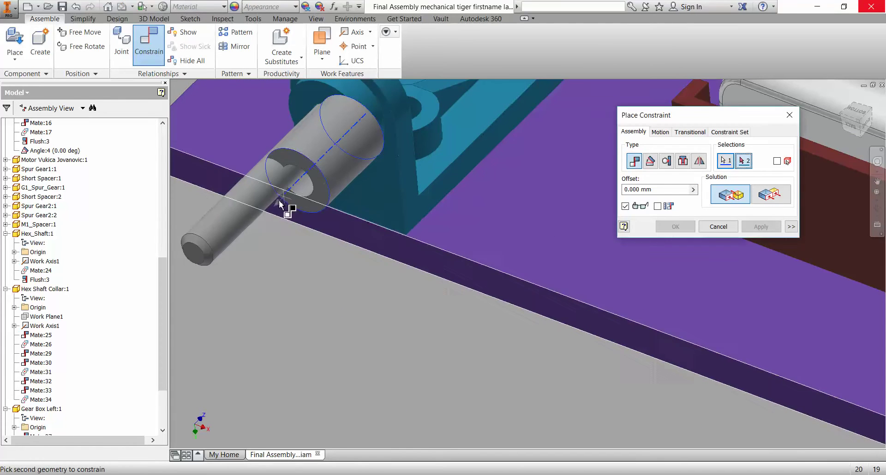
{"action": "left_click", "coordinate": [268, 215]}
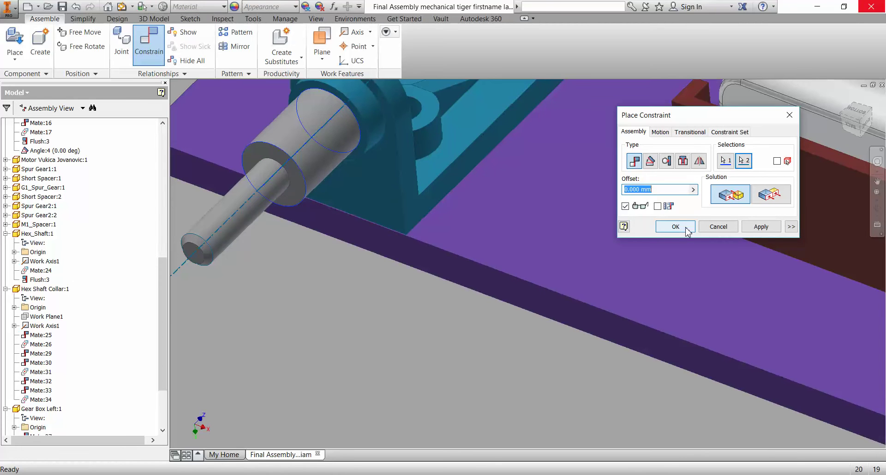
{"action": "left_click", "coordinate": [762, 227]}
Step: Mate the other spacer's end face to the opposite outer face of the rear axle support with 0 mm offset
{"action": "scroll", "coordinate": [560, 109], "scroll_direction": "down", "scroll_amount": 3}
{"action": "middle_click_drag", "start_coordinate": [560, 109], "coordinate": [298, 421]}
{"action": "left_click", "coordinate": [528, 292]}
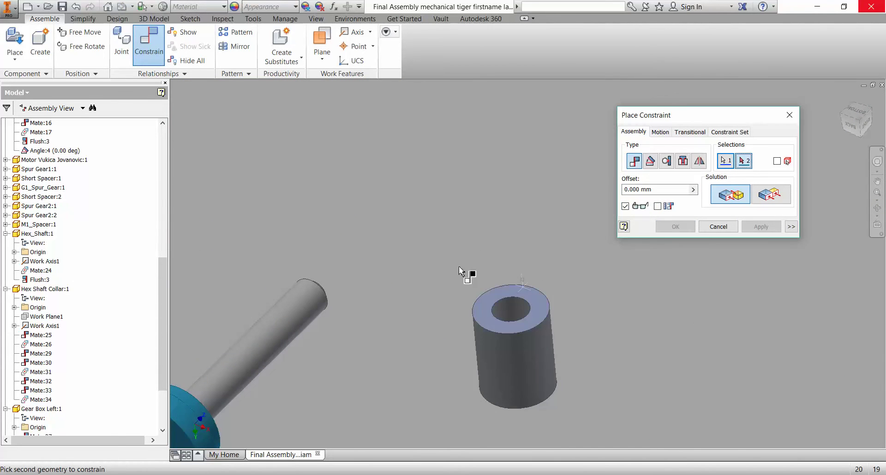
{"action": "middle_click_drag", "start_coordinate": [466, 273], "coordinate": [347, 188], "text": "shift"}
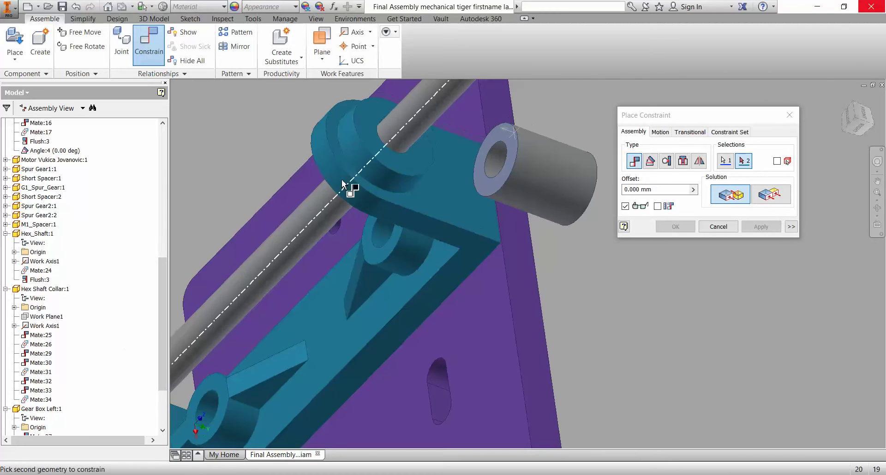
{"action": "left_click", "coordinate": [408, 165]}
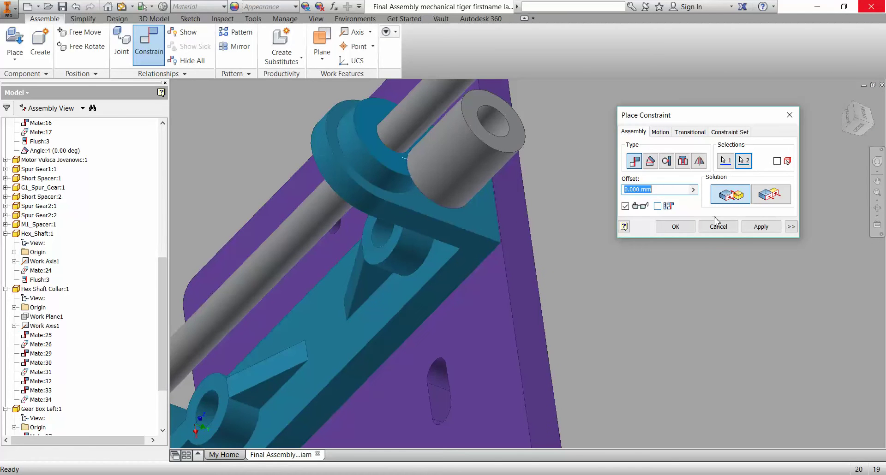
{"action": "left_click", "coordinate": [749, 228]}
Step: Align the second spacer's axis with the rear shaft's axis using a mate constraint, and finish constraining
{"action": "left_click", "coordinate": [479, 175]}
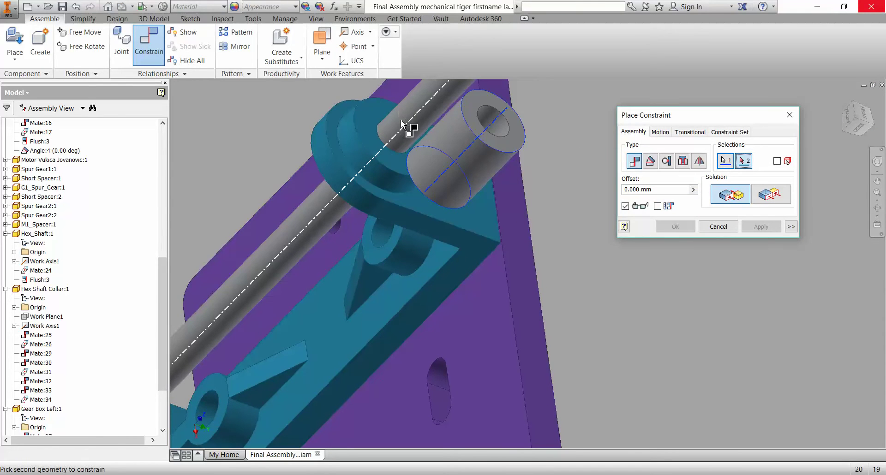
{"action": "left_click", "coordinate": [401, 123]}
{"action": "left_click", "coordinate": [676, 226]}
{"action": "scroll", "coordinate": [568, 271], "scroll_direction": "down", "scroll_amount": 5}
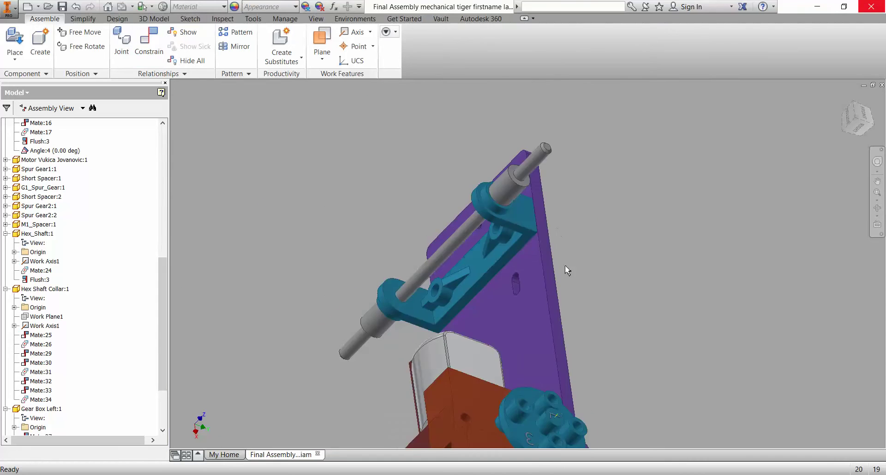
{"action": "middle_click_drag", "start_coordinate": [568, 271], "coordinate": [743, 211], "text": "shift"}
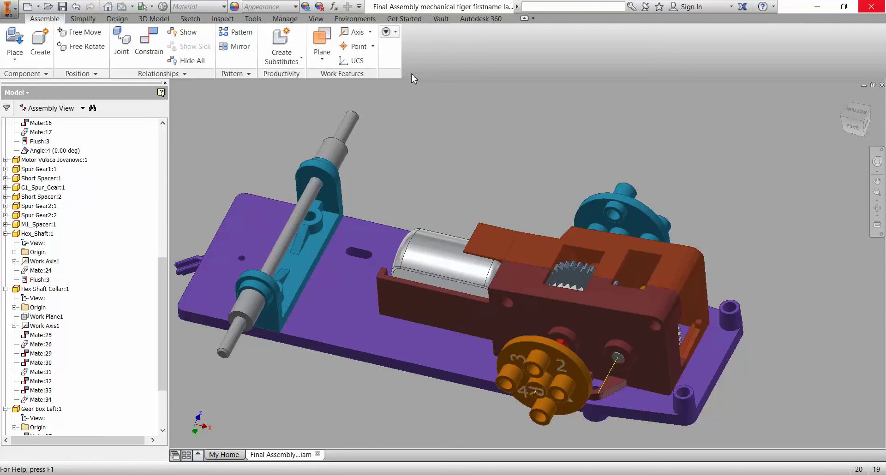
Step: Choose Leg Subassembly.iam from the MET 240 Fall 2016 folder as the component to place
{"action": "left_click", "coordinate": [15, 40]}
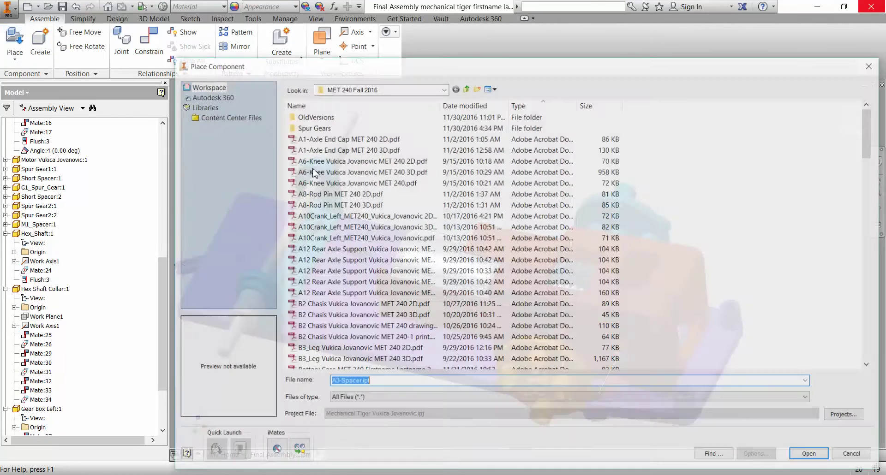
{"action": "scroll", "coordinate": [442, 296], "scroll_direction": "down", "scroll_amount": 15}
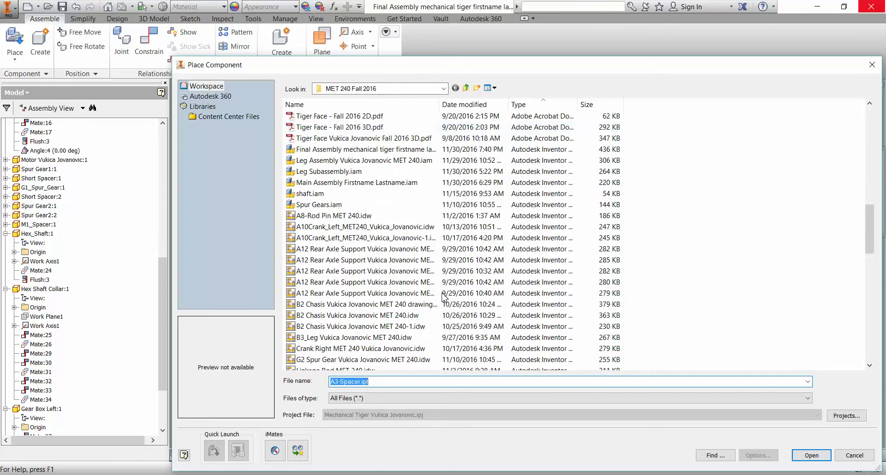
{"action": "scroll", "coordinate": [442, 297], "scroll_direction": "down", "scroll_amount": 4}
{"action": "scroll", "coordinate": [334, 192], "scroll_direction": "up", "scroll_amount": 5}
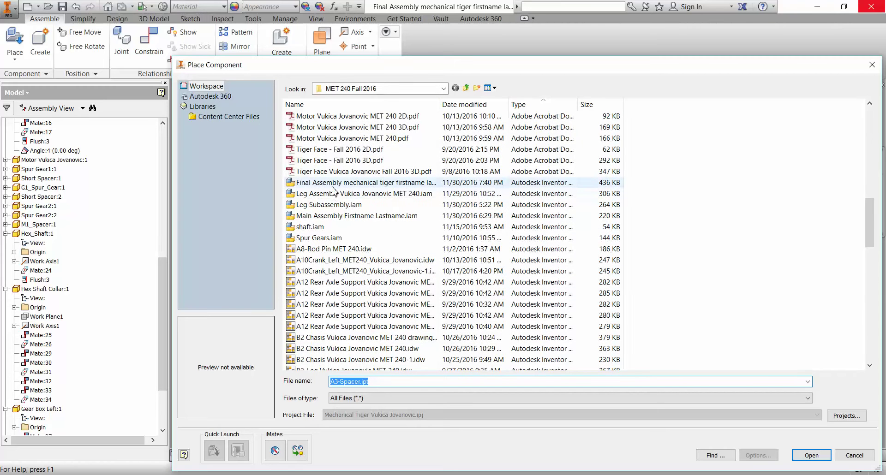
{"action": "left_click", "coordinate": [331, 205]}
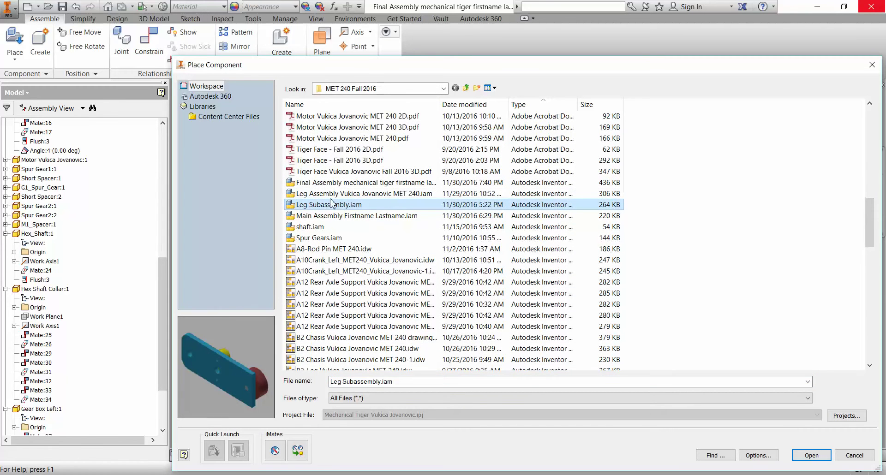
{"action": "key", "text": "Up"}
{"action": "left_click", "coordinate": [331, 203]}
{"action": "left_click", "coordinate": [810, 455]}
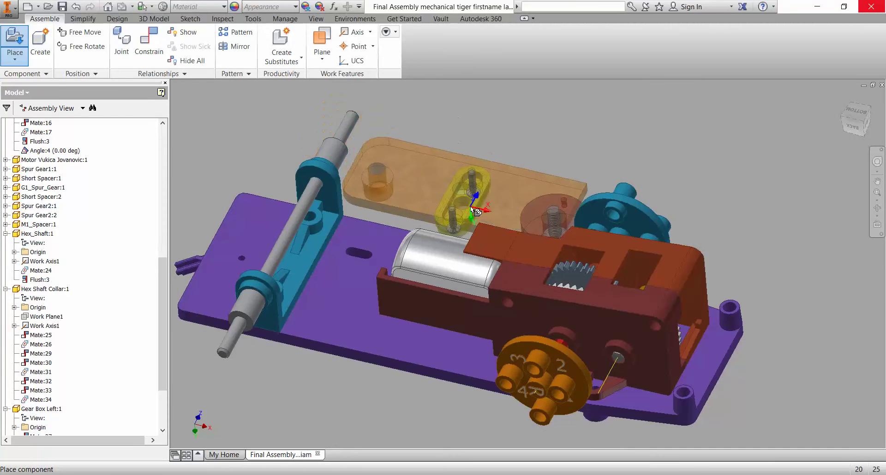
Step: Place four copies of the leg subassembly around the chassis, two on each side, and end the placement
{"action": "left_click", "coordinate": [418, 125]}
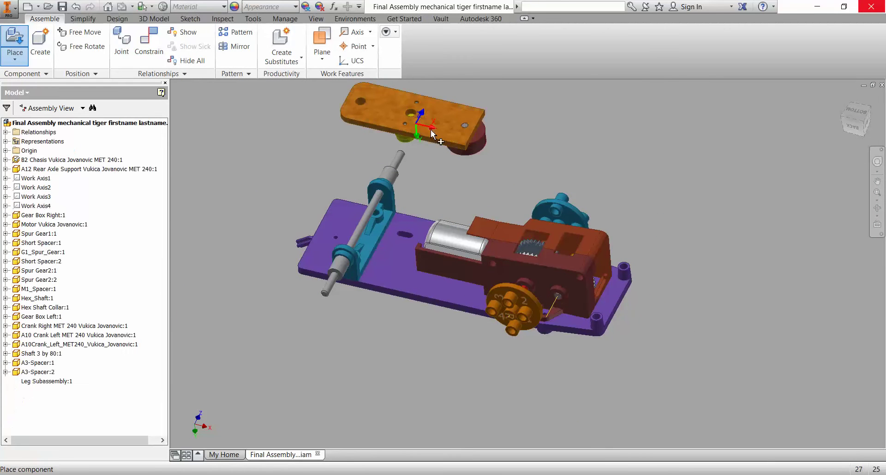
{"action": "left_click", "coordinate": [636, 163]}
{"action": "left_click", "coordinate": [519, 390]}
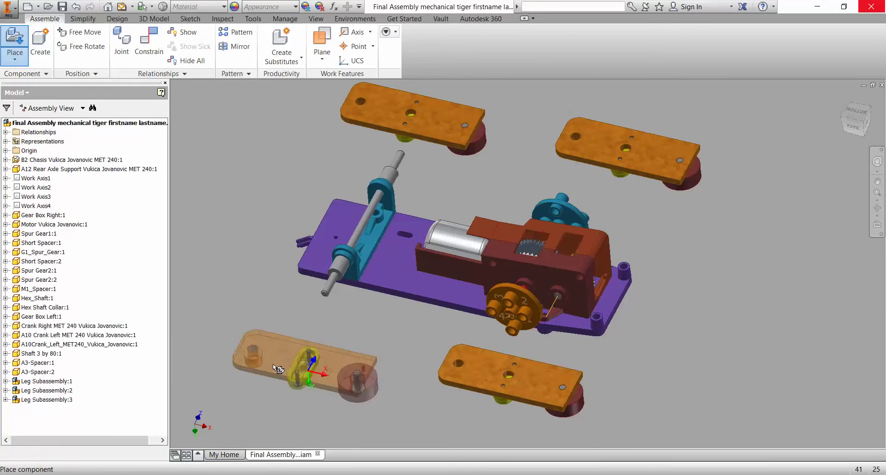
{"action": "left_click", "coordinate": [289, 342]}
{"action": "right_click", "coordinate": [336, 344]}
{"action": "left_click", "coordinate": [379, 346]}
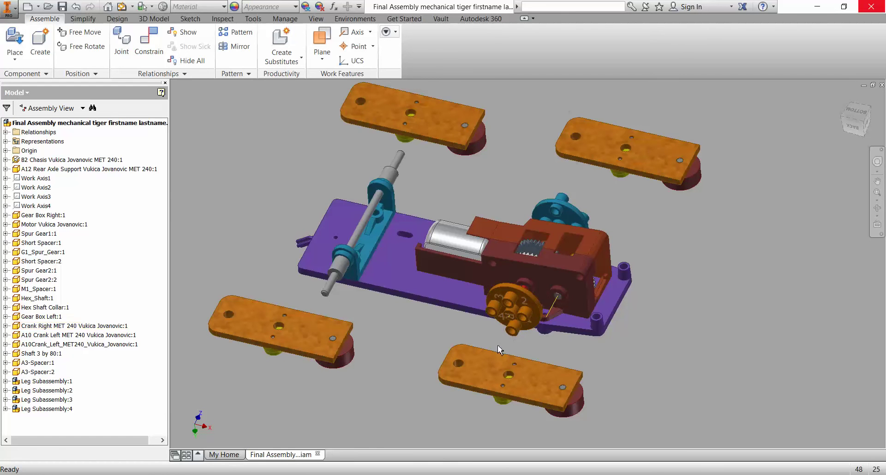
Step: Move Leg Subassembly:2 slightly closer to the chassis and free-rotate it until its flat outer face shows
{"action": "middle_click_drag", "start_coordinate": [463, 321], "coordinate": [697, 285], "text": "shift"}
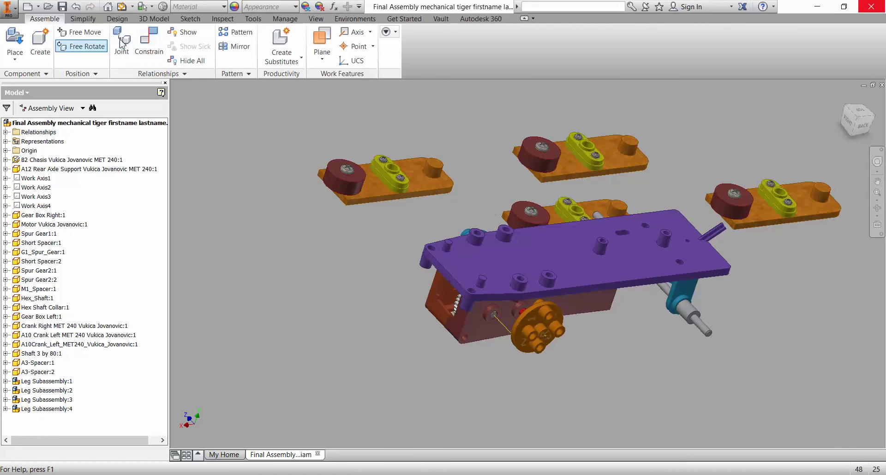
{"action": "left_click", "coordinate": [79, 32]}
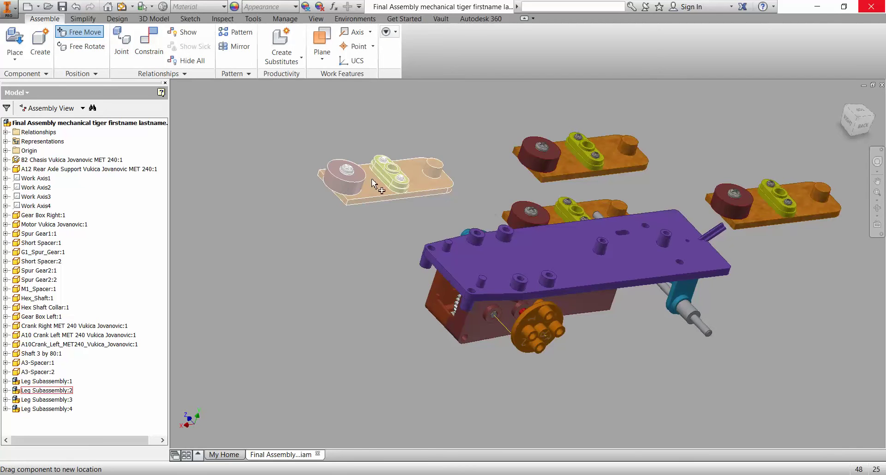
{"action": "left_click_drag", "start_coordinate": [381, 181], "coordinate": [409, 199]}
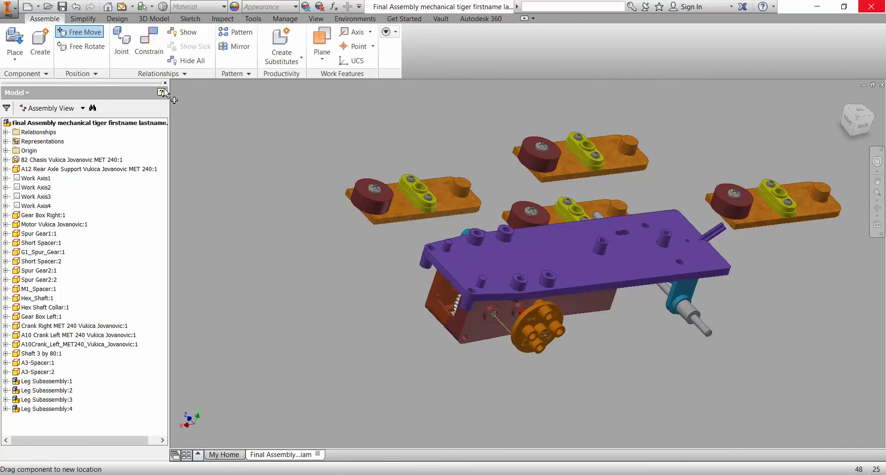
{"action": "left_click", "coordinate": [82, 46]}
{"action": "left_click", "coordinate": [459, 185]}
{"action": "left_click_drag", "start_coordinate": [457, 172], "coordinate": [426, 196]}
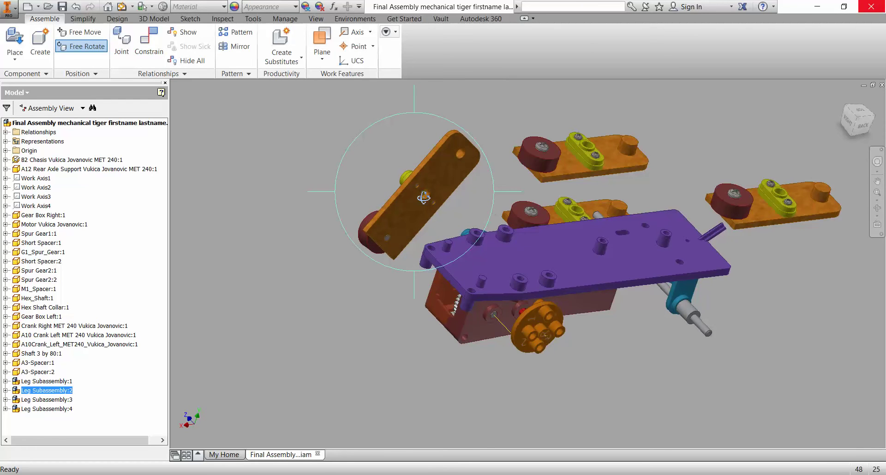
{"action": "left_click", "coordinate": [148, 42]}
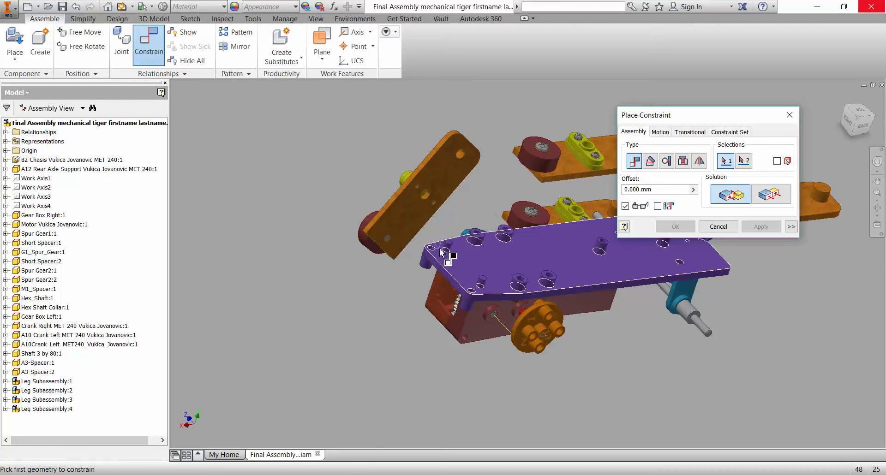
{"action": "middle_click_drag", "start_coordinate": [451, 252], "coordinate": [540, 274], "text": "shift"}
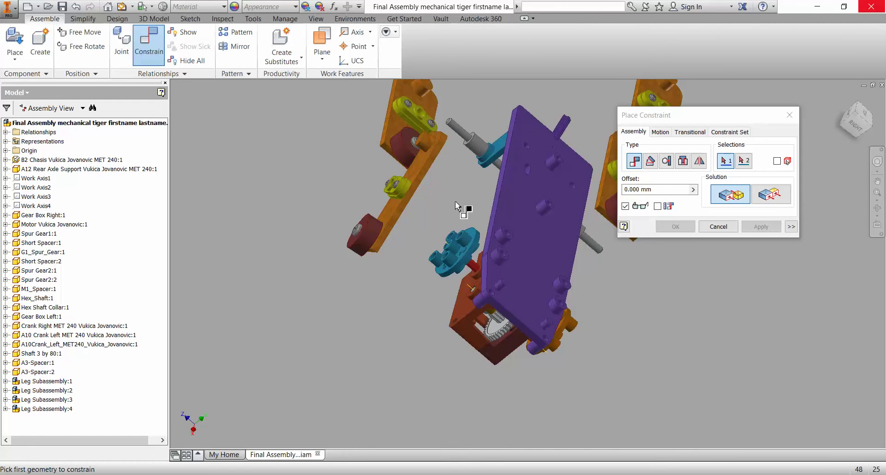
{"action": "middle_click_drag", "start_coordinate": [448, 225], "coordinate": [392, 205], "text": "shift"}
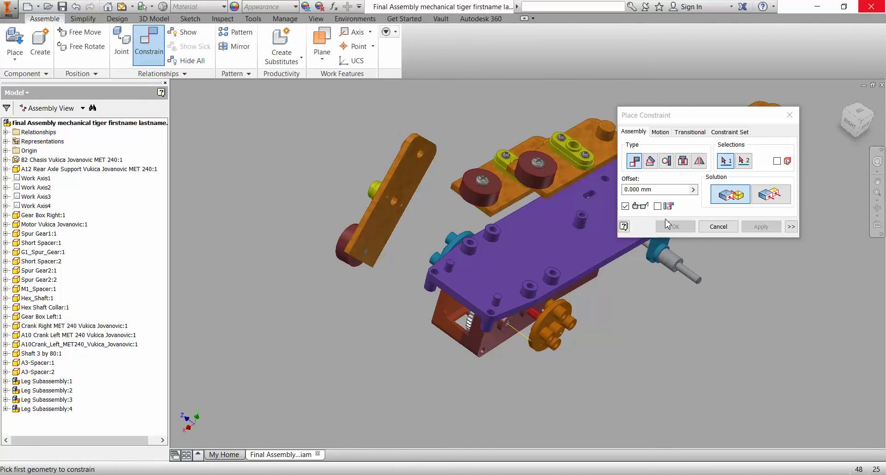
{"action": "left_click", "coordinate": [719, 226]}
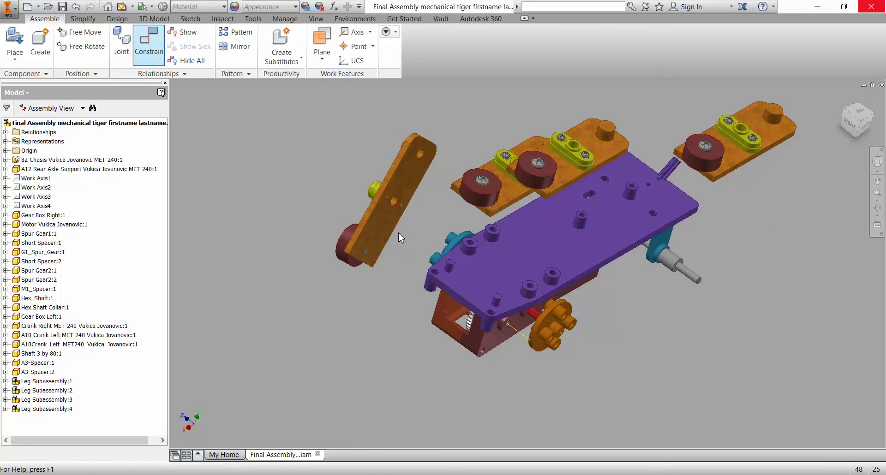
Step: Mate the flat face of the rotated leg subassembly to the outer end face of the spacer on the rear shaft
{"action": "left_click", "coordinate": [384, 226]}
{"action": "middle_click_drag", "start_coordinate": [458, 198], "coordinate": [455, 159], "text": "shift"}
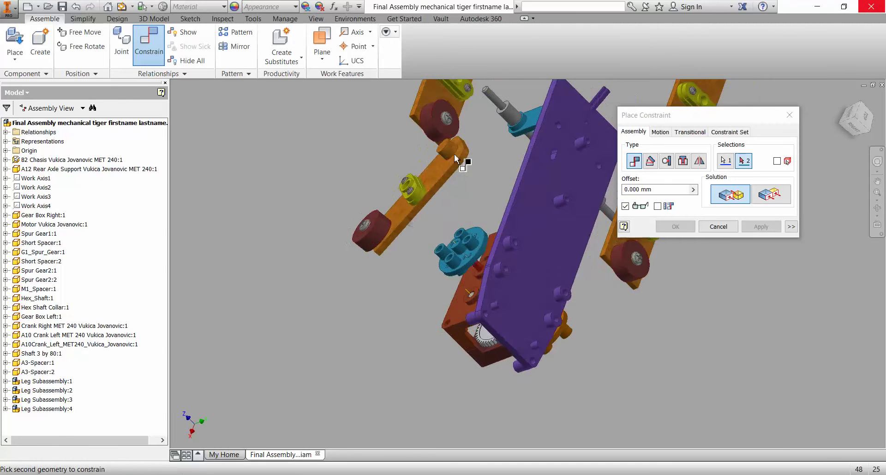
{"action": "scroll", "coordinate": [455, 158], "scroll_direction": "up", "scroll_amount": 5}
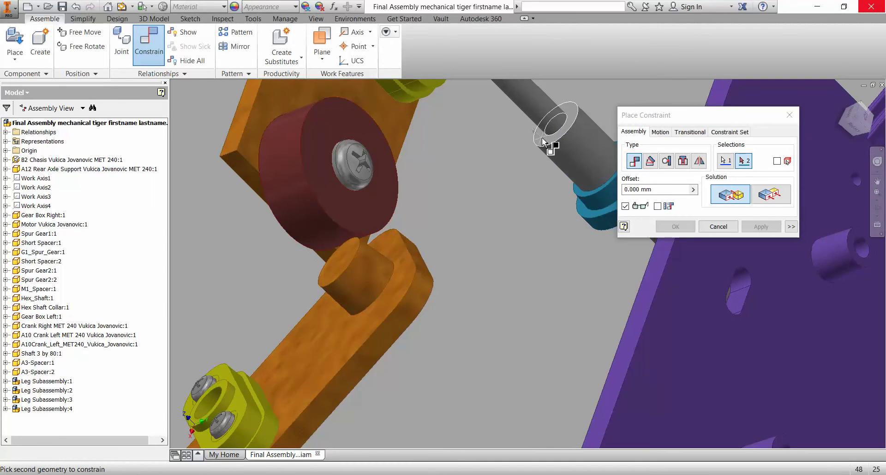
{"action": "left_click", "coordinate": [543, 141]}
{"action": "left_click", "coordinate": [761, 230]}
Step: Mate the axis of the yellow part's bore on that leg to the rear shaft's axis with 0 mm offset
{"action": "middle_click_drag", "start_coordinate": [565, 152], "coordinate": [324, 259]}
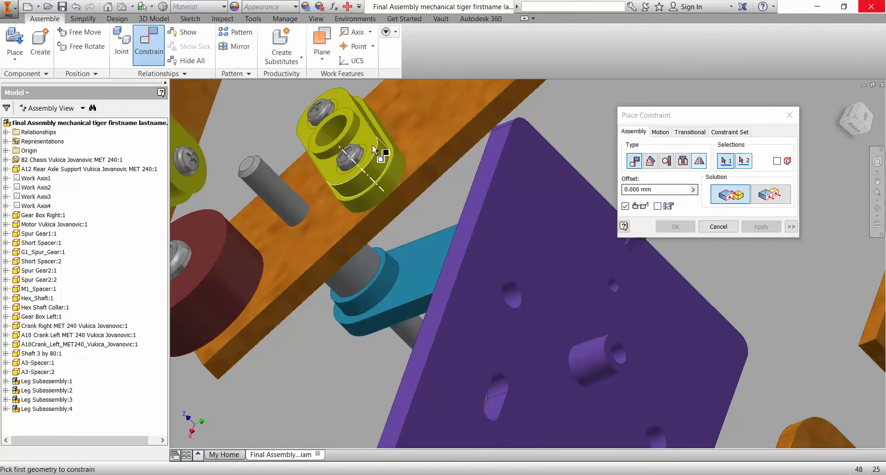
{"action": "left_click", "coordinate": [340, 136]}
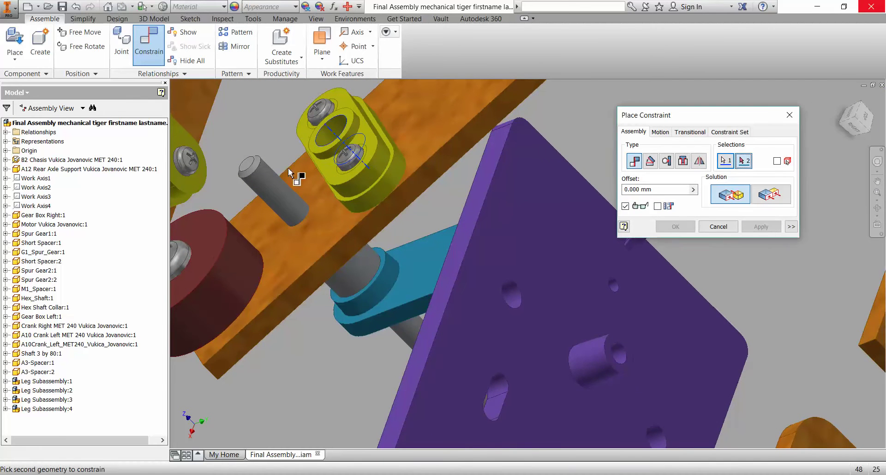
{"action": "left_click", "coordinate": [280, 197]}
{"action": "middle_click_drag", "start_coordinate": [369, 243], "coordinate": [386, 257], "text": "shift"}
{"action": "middle_click_drag", "start_coordinate": [599, 265], "coordinate": [368, 159]}
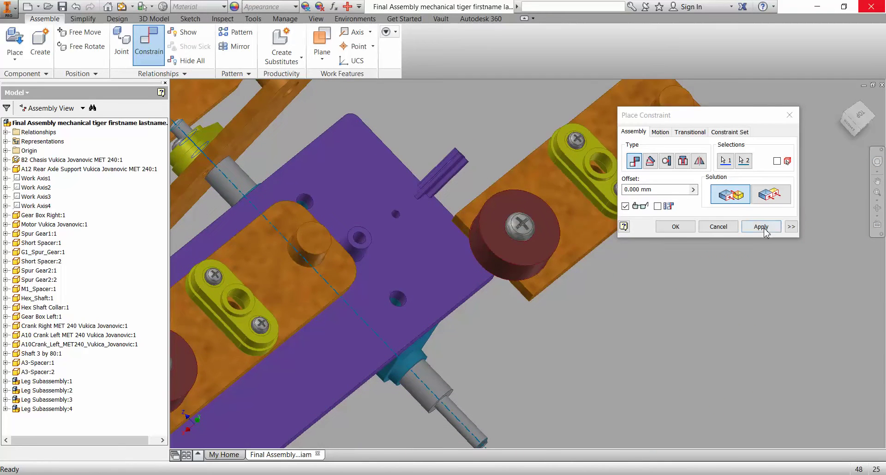
{"action": "left_click", "coordinate": [761, 227]}
{"action": "middle_click_drag", "start_coordinate": [660, 291], "coordinate": [657, 394], "text": "shift"}
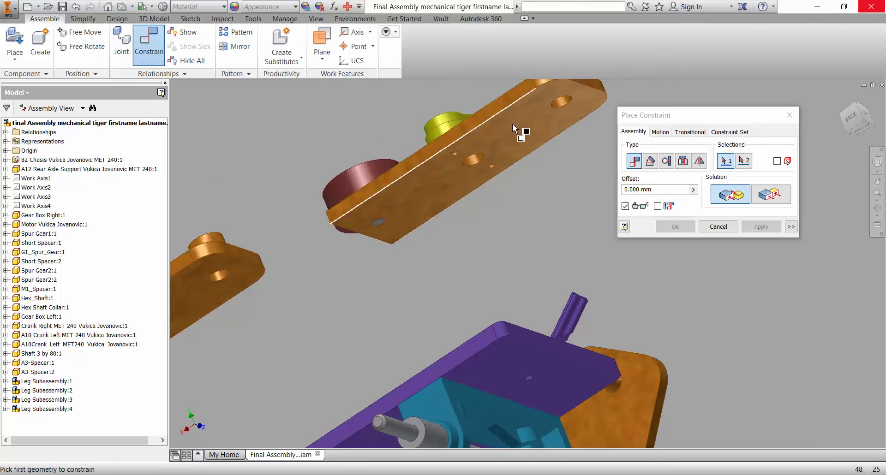
Step: Mate the flat face of Leg Subassembly:4 to the outer end face of the free spacer on the rear shaft
{"action": "left_click", "coordinate": [514, 134]}
{"action": "middle_click_drag", "start_coordinate": [521, 280], "coordinate": [520, 81]}
{"action": "scroll", "coordinate": [416, 272], "scroll_direction": "down", "scroll_amount": 5}
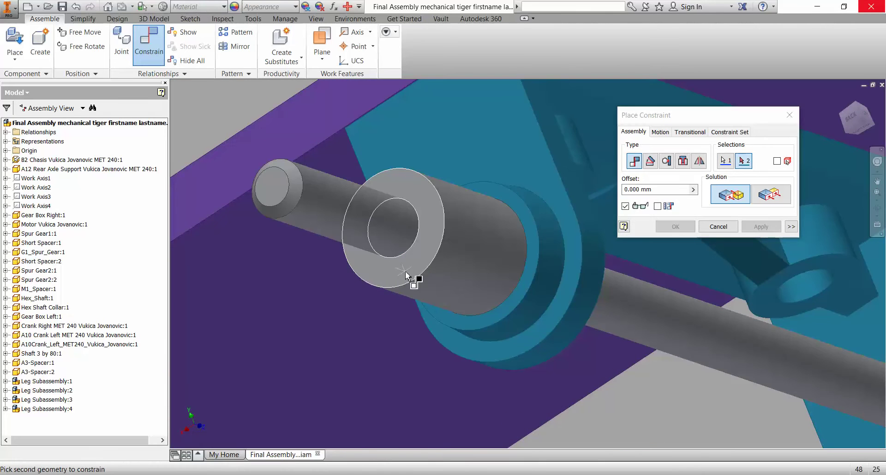
{"action": "left_click", "coordinate": [406, 276]}
{"action": "left_click", "coordinate": [766, 227]}
{"action": "scroll", "coordinate": [593, 231], "scroll_direction": "up", "scroll_amount": 5}
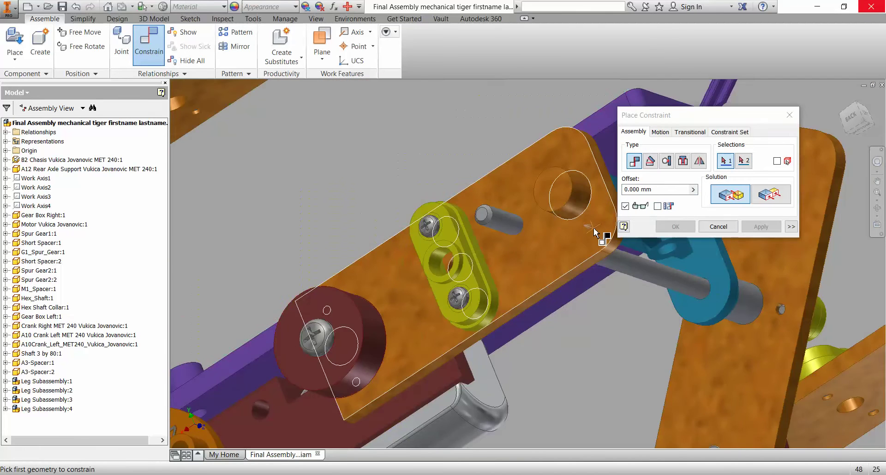
{"action": "scroll", "coordinate": [549, 264], "scroll_direction": "up", "scroll_amount": 5}
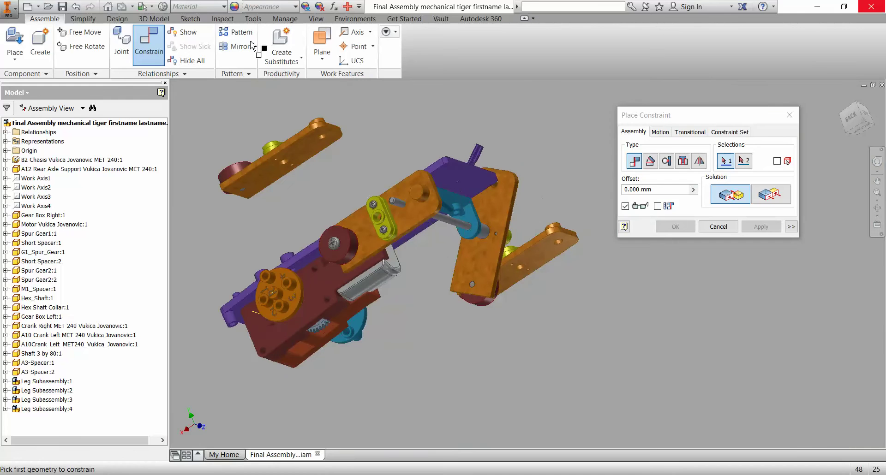
Step: Free-move Leg Subassembly:4 away from the chassis and mate the axis of its yellow part's bore to the rear shaft's axis
{"action": "left_click", "coordinate": [102, 36]}
{"action": "left_click_drag", "start_coordinate": [376, 216], "coordinate": [648, 310]}
{"action": "left_click", "coordinate": [149, 42]}
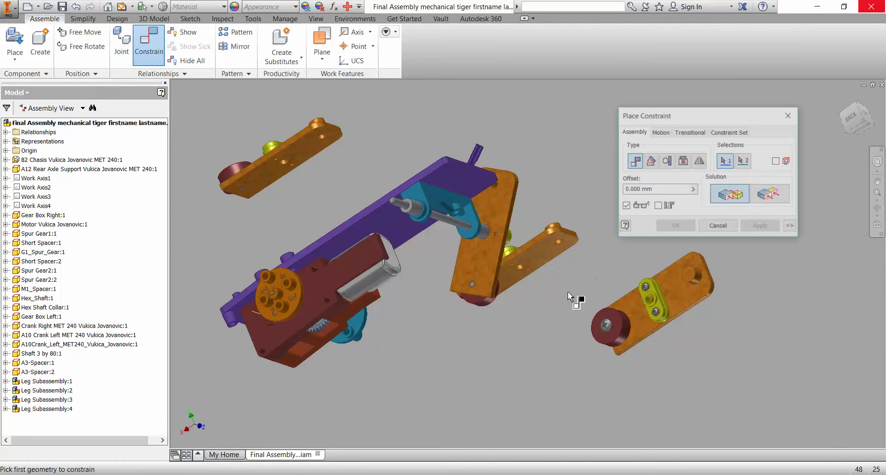
{"action": "scroll", "coordinate": [650, 303], "scroll_direction": "down", "scroll_amount": 8}
{"action": "left_click", "coordinate": [657, 303]}
{"action": "scroll", "coordinate": [425, 235], "scroll_direction": "up", "scroll_amount": 8}
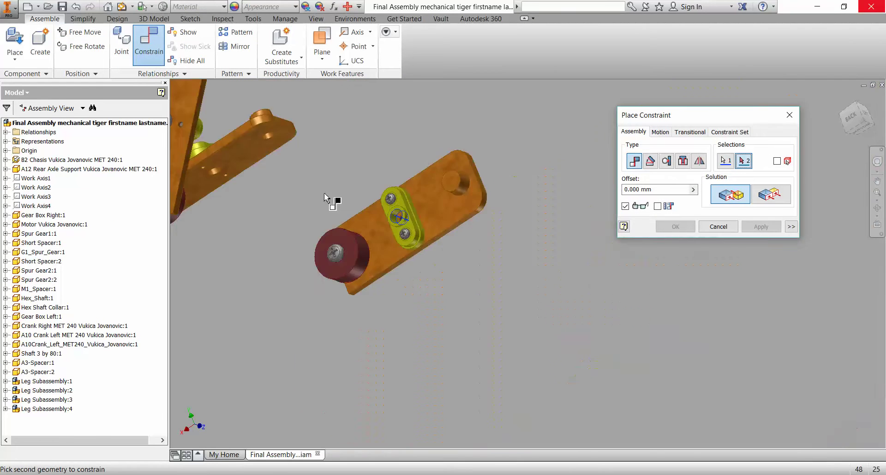
{"action": "scroll", "coordinate": [211, 170], "scroll_direction": "down", "scroll_amount": 3}
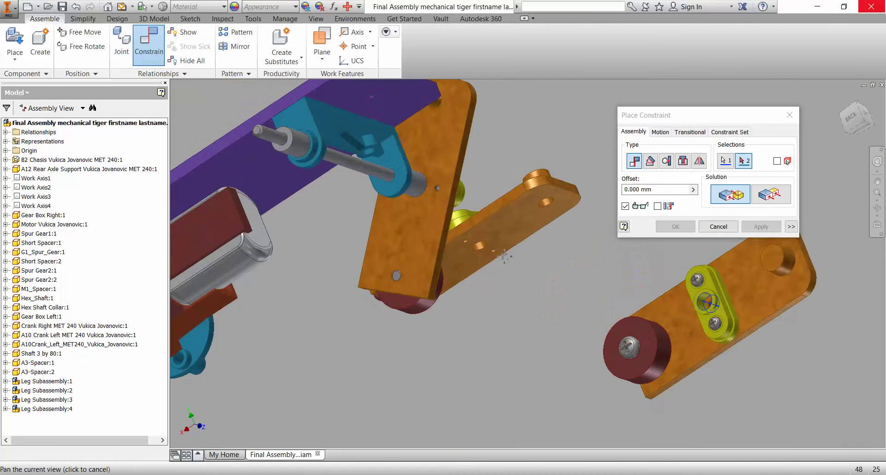
{"action": "left_click", "coordinate": [284, 144]}
{"action": "left_click", "coordinate": [676, 227]}
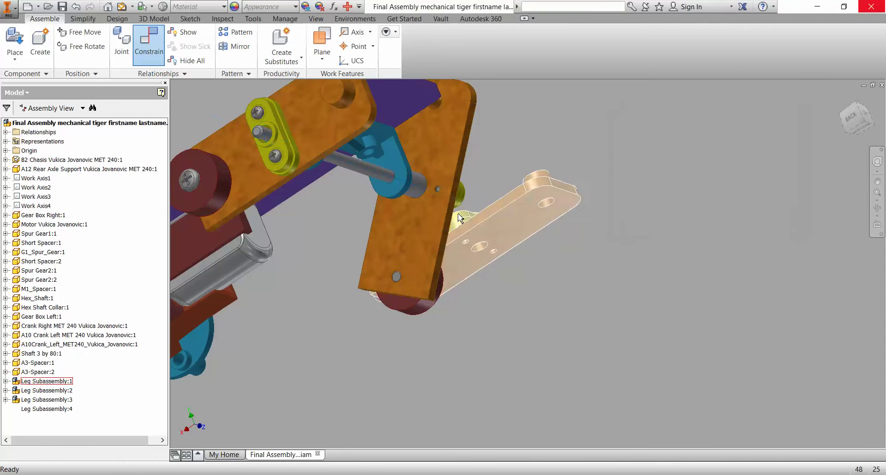
Step: Swing Leg Subassembly:4 and Leg Subassembly:2 about the rear shaft until both legs stand roughly upright with their boots down
{"action": "scroll", "coordinate": [511, 265], "scroll_direction": "up", "scroll_amount": 6}
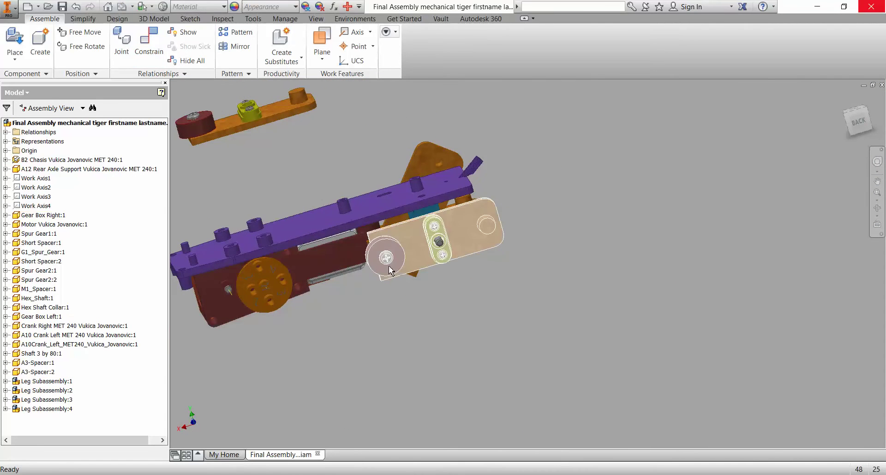
{"action": "left_click_drag", "start_coordinate": [407, 289], "coordinate": [463, 300]}
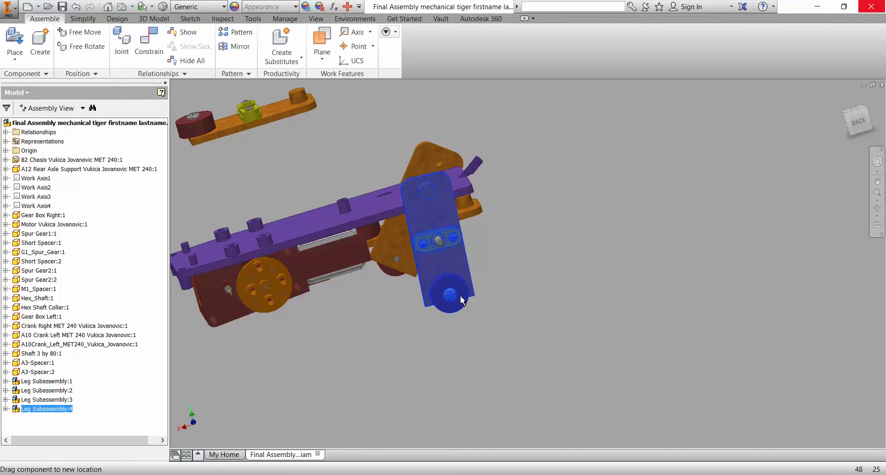
{"action": "middle_click_drag", "start_coordinate": [463, 300], "coordinate": [406, 313], "text": "shift"}
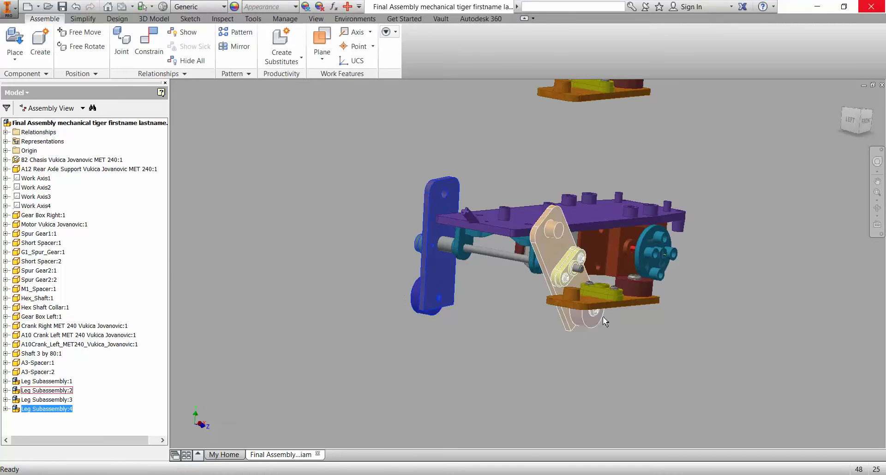
{"action": "left_click_drag", "start_coordinate": [581, 326], "coordinate": [554, 336]}
{"action": "left_click", "coordinate": [659, 338]}
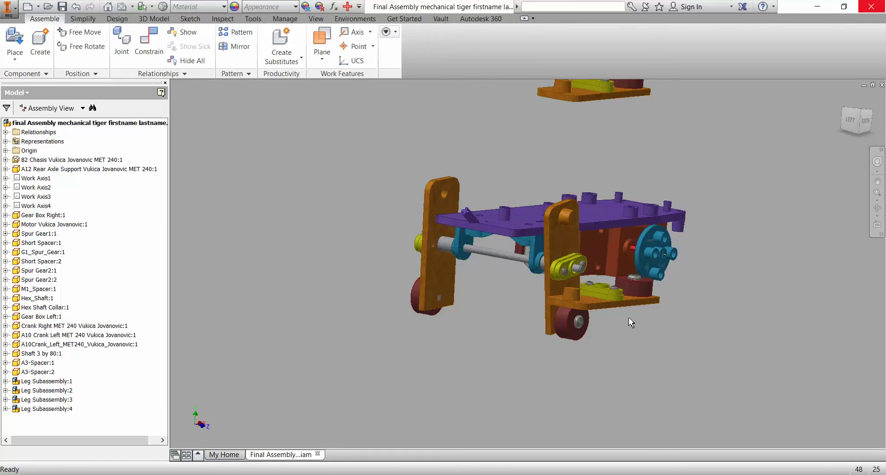
Step: Set the offset of Leg Subassembly:4's face mate, Mate:42, to 20 mm
{"action": "scroll", "coordinate": [666, 261], "scroll_direction": "down", "scroll_amount": 5}
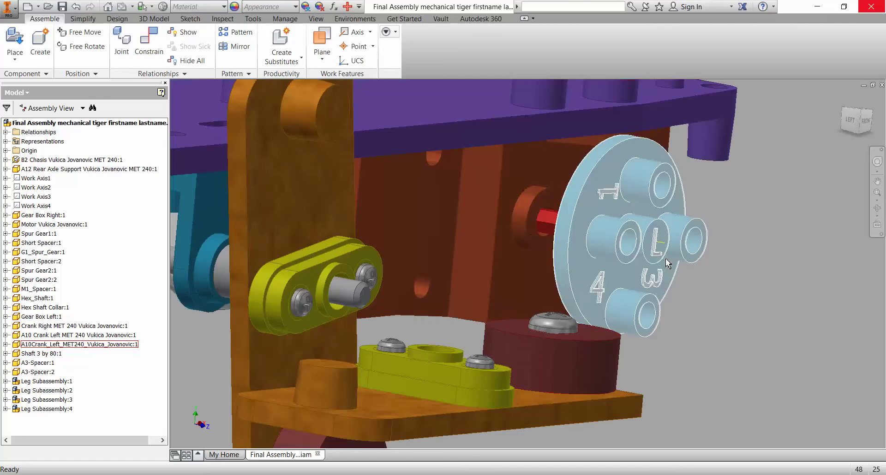
{"action": "middle_click_drag", "start_coordinate": [732, 305], "coordinate": [692, 327], "text": "shift"}
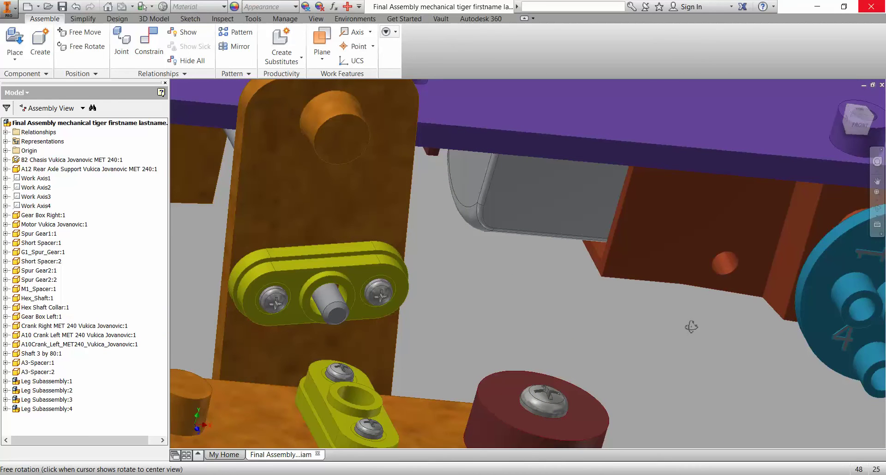
{"action": "scroll", "coordinate": [692, 328], "scroll_direction": "up", "scroll_amount": 3}
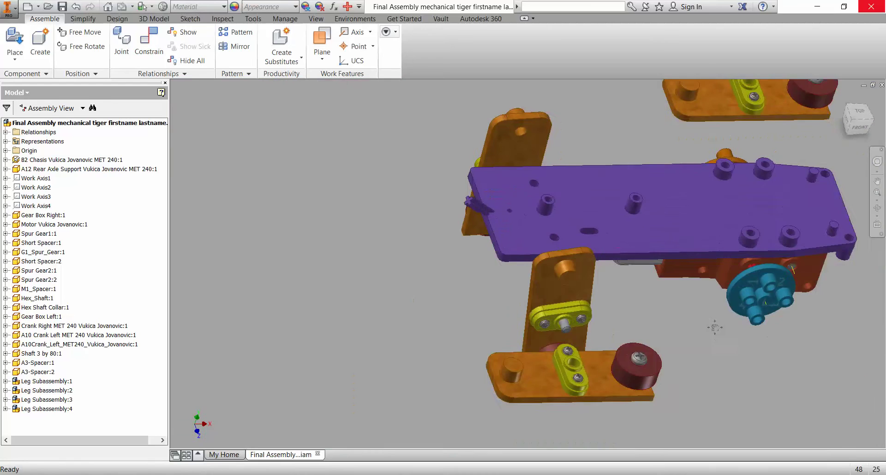
{"action": "middle_click_drag", "start_coordinate": [714, 328], "coordinate": [566, 359]}
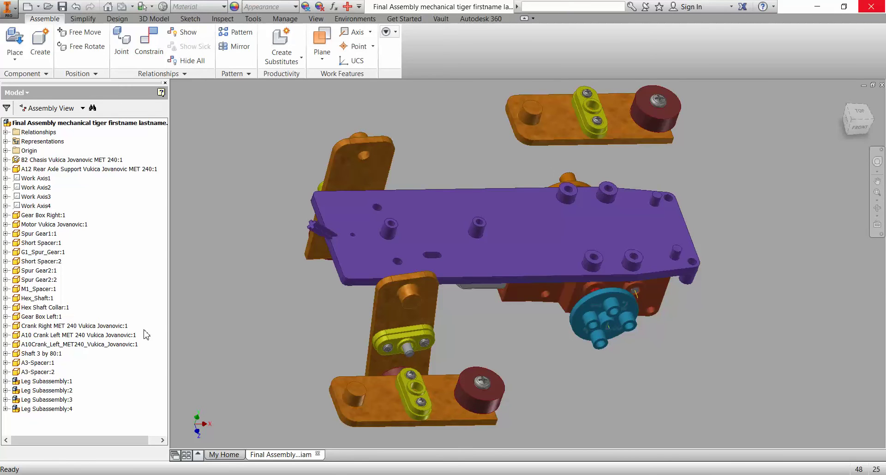
{"action": "left_click", "coordinate": [47, 409]}
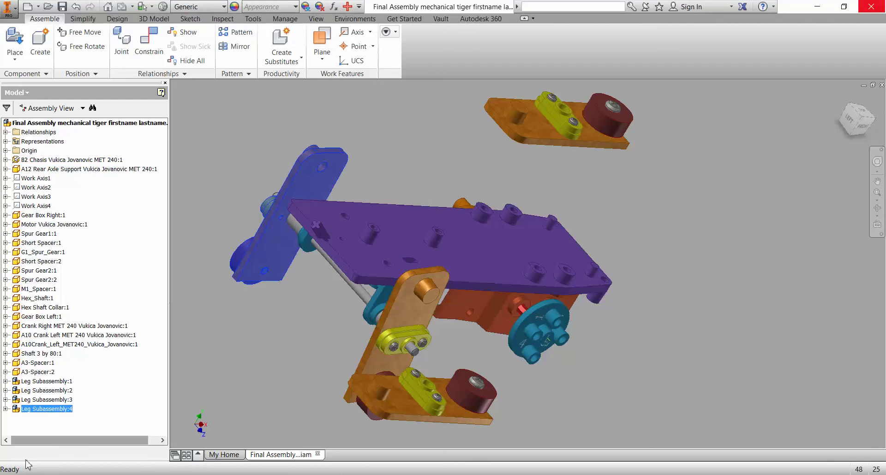
{"action": "left_click", "coordinate": [5, 410]}
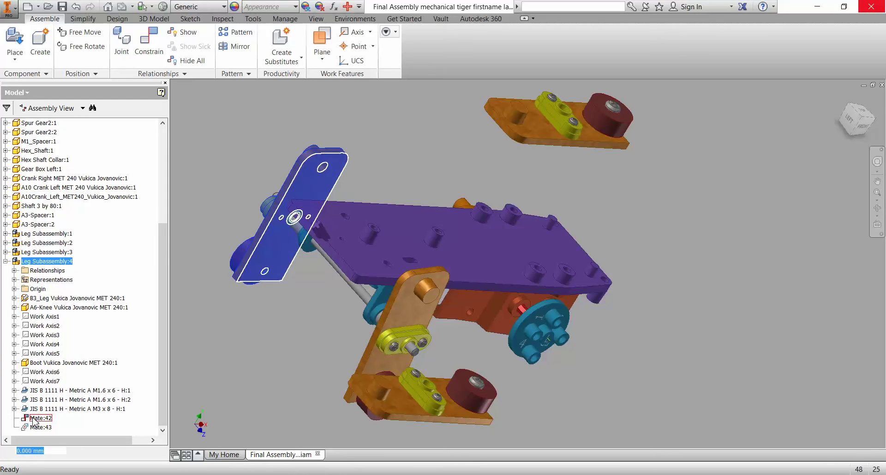
{"action": "left_click", "coordinate": [34, 419]}
{"action": "double_click", "coordinate": [34, 418]}
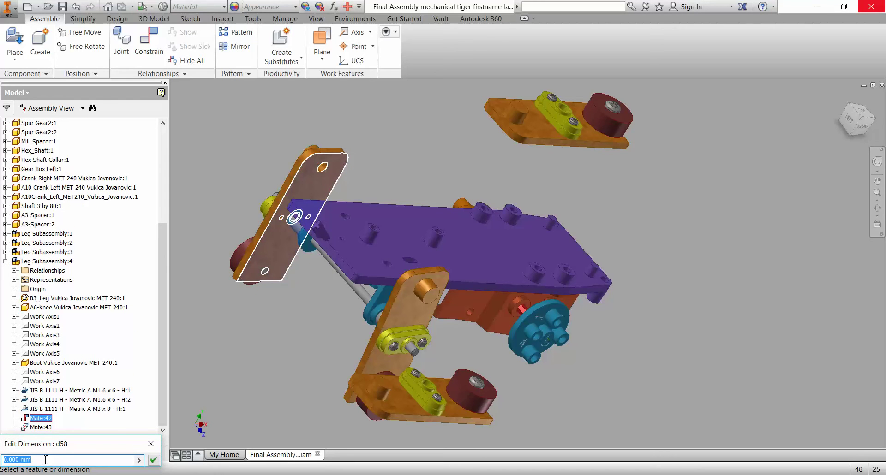
{"action": "type", "text": "2"}
{"action": "type", "text": "m"}
{"action": "key", "text": "Return"}
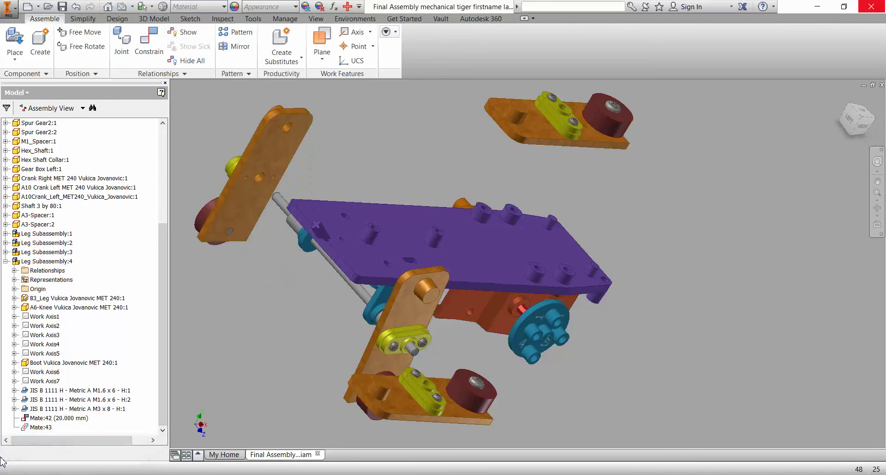
Step: Set the offset of Leg Subassembly:4's face mate, Mate:42, to 2 mm
{"action": "left_click", "coordinate": [50, 419]}
{"action": "double_click", "coordinate": [51, 419]}
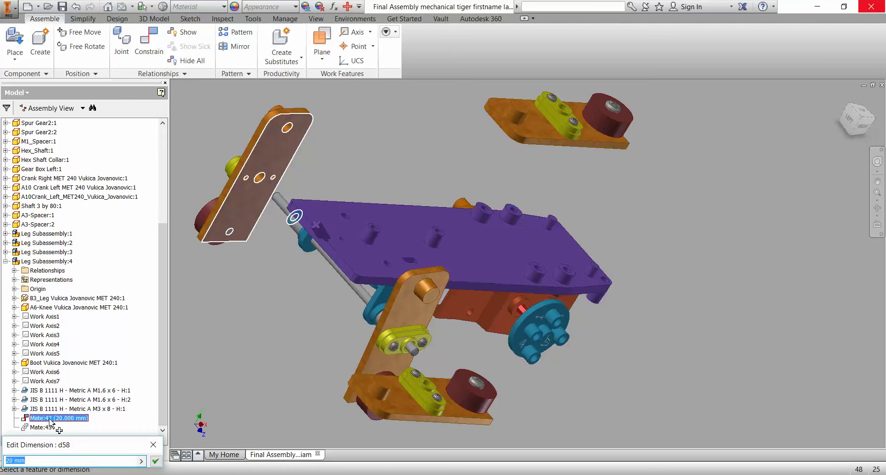
{"action": "type", "text": "2.000"}
{"action": "type", "text": " mm"}
{"action": "key", "text": "Return"}
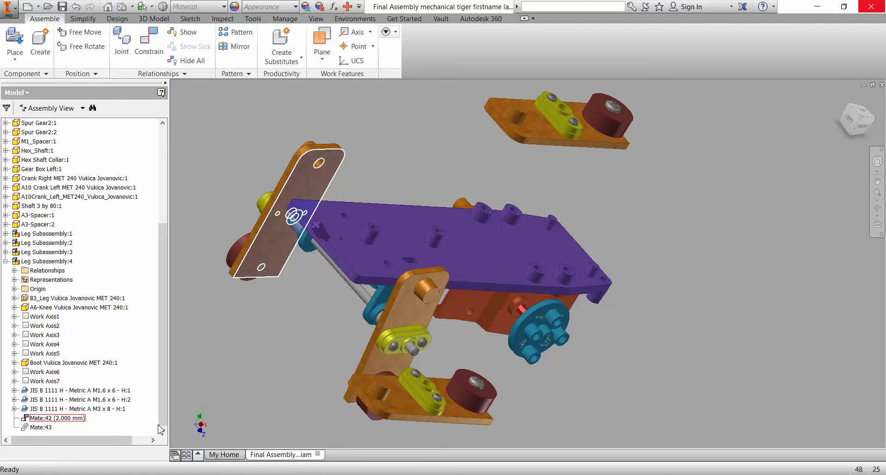
Step: Set the offset of Leg Subassembly:2's face mate, Mate:40, to 20 mm
{"action": "left_click", "coordinate": [41, 243]}
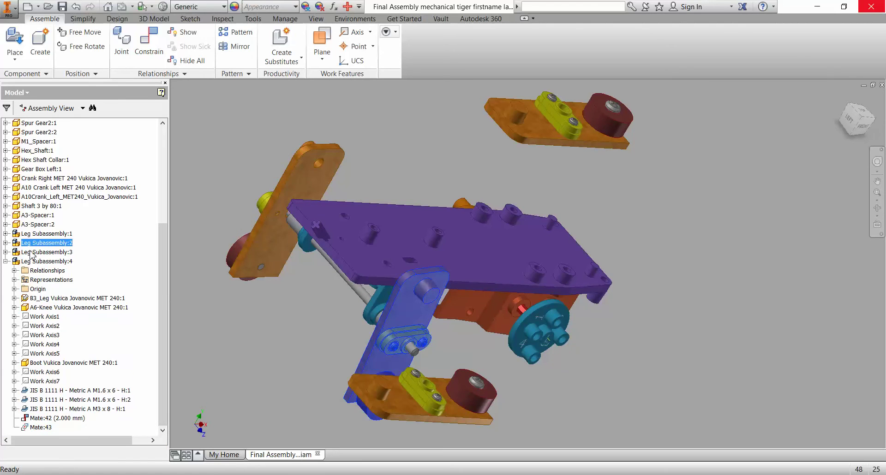
{"action": "left_click", "coordinate": [3, 248]}
{"action": "left_click", "coordinate": [6, 243]}
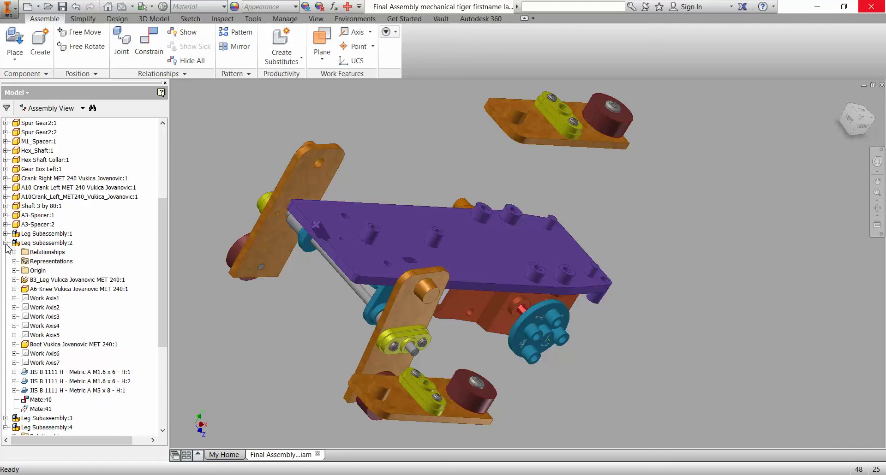
{"action": "double_click", "coordinate": [41, 400]}
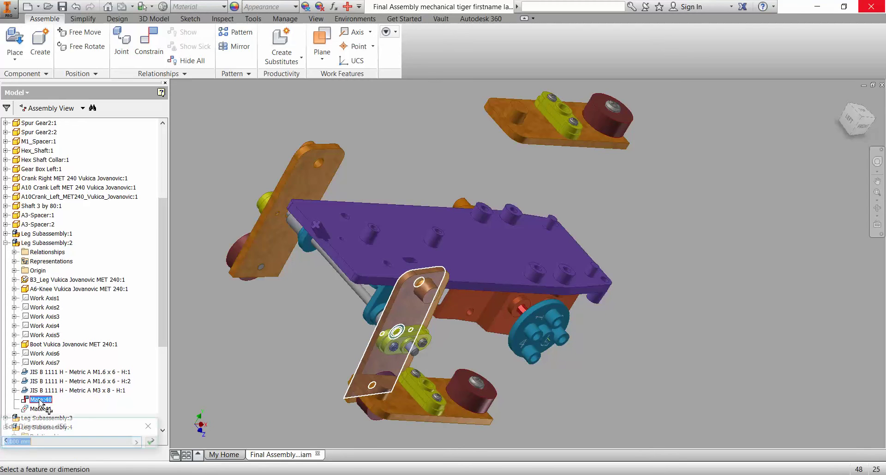
{"action": "type", "text": "20"}
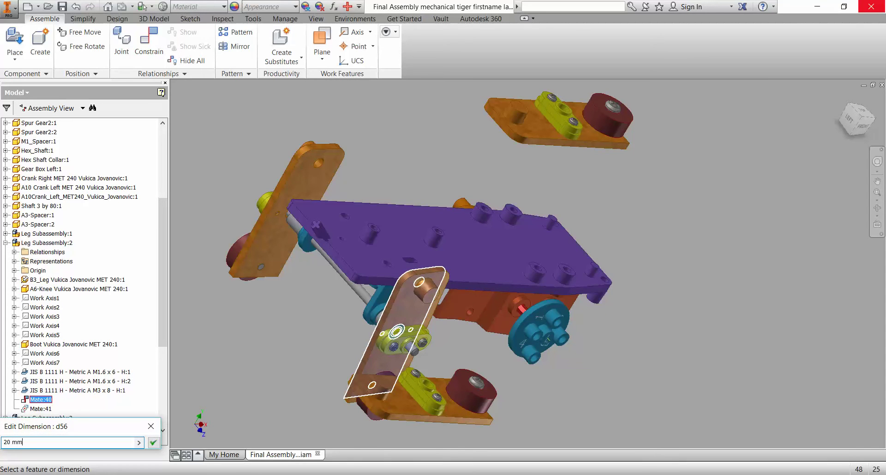
{"action": "key", "text": "Return"}
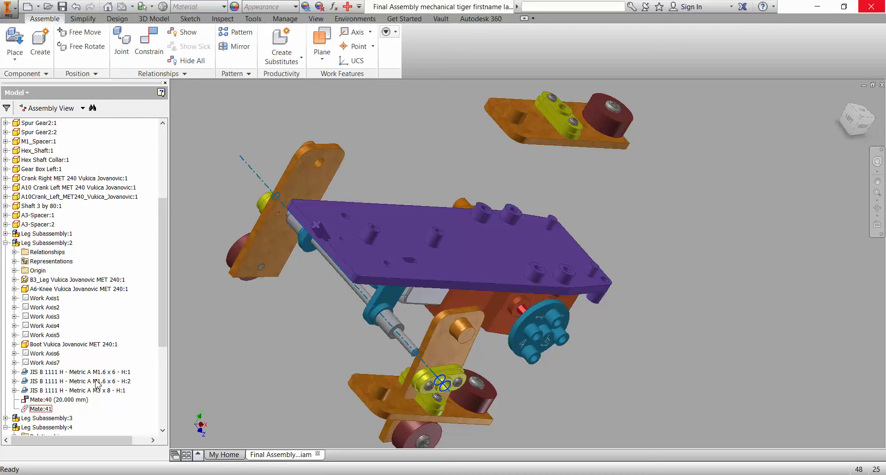
Step: Set the offset of Leg Subassembly:2's face mate, Mate:40, to 2 mm
{"action": "double_click", "coordinate": [56, 400]}
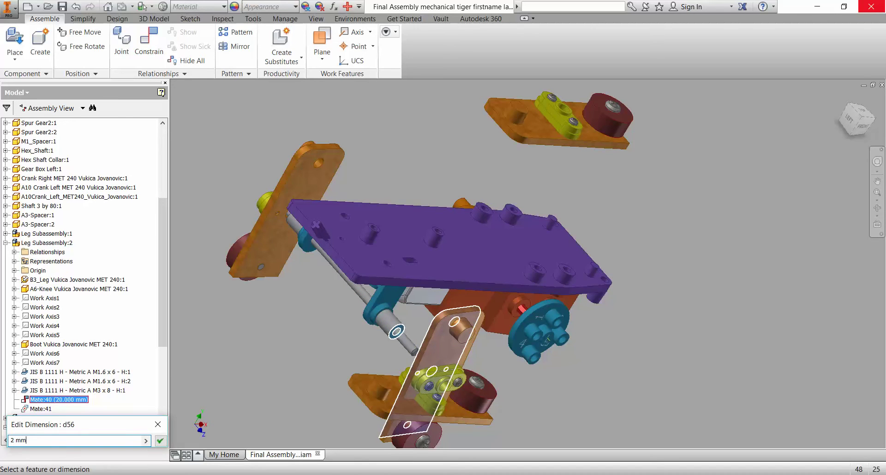
{"action": "type", "text": "2 mm"}
{"action": "key", "text": "Return"}
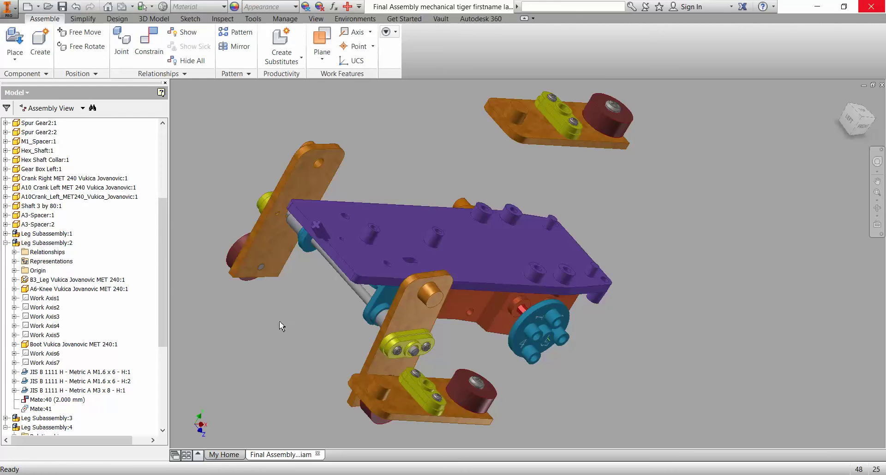
Step: Examine the left and right cranks, their numbered pegs and the hex shaft ends on both sides of the gearbox
{"action": "middle_click_drag", "start_coordinate": [281, 326], "coordinate": [317, 343], "text": "shift"}
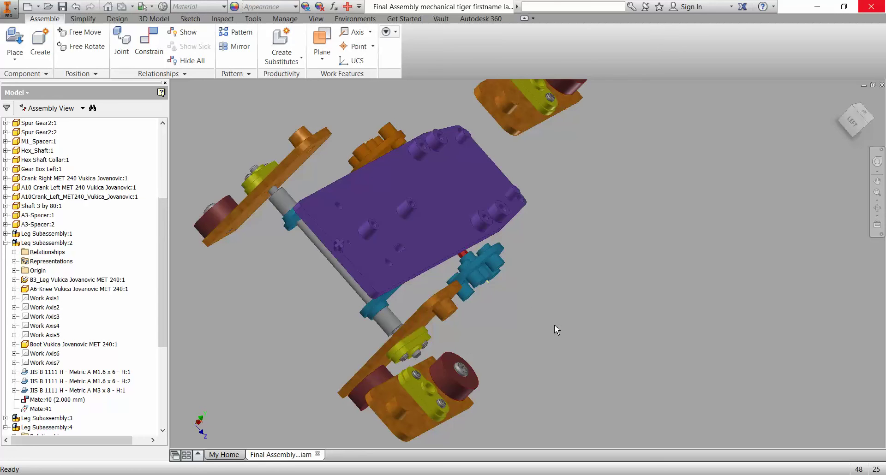
{"action": "middle_click_drag", "start_coordinate": [557, 330], "coordinate": [341, 164], "text": "shift"}
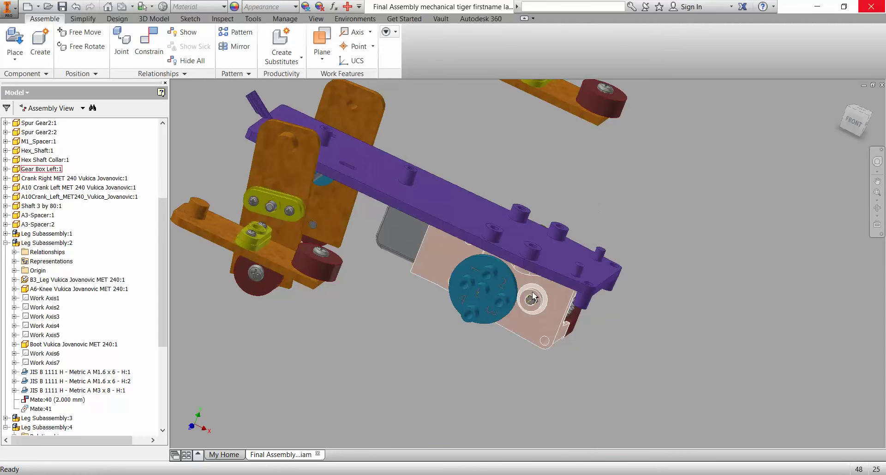
{"action": "scroll", "coordinate": [499, 293], "scroll_direction": "down", "scroll_amount": 3}
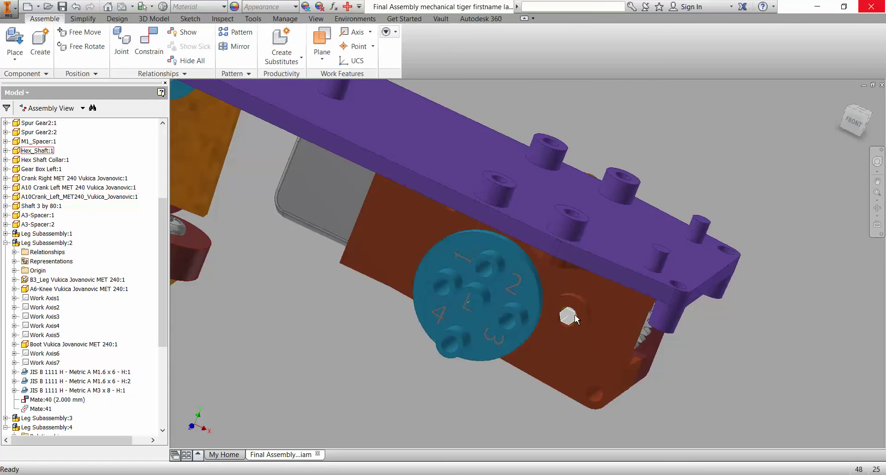
{"action": "middle_click_drag", "start_coordinate": [569, 315], "coordinate": [868, 182], "text": "shift"}
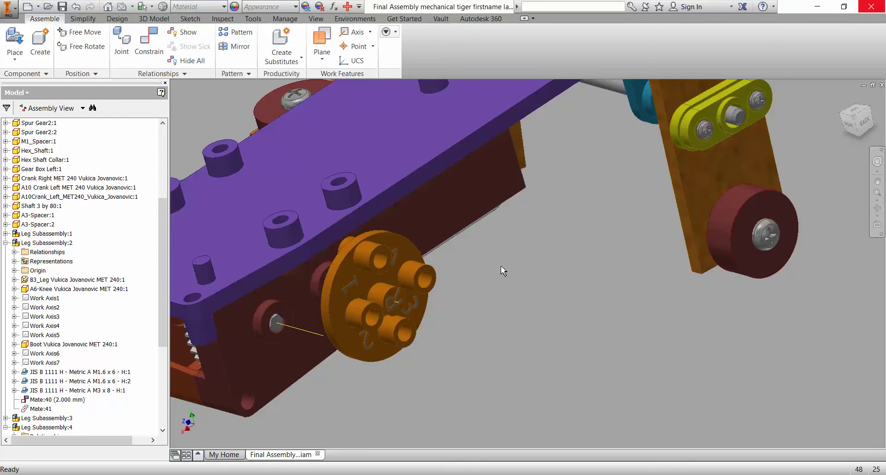
{"action": "left_click", "coordinate": [391, 256]}
{"action": "left_click", "coordinate": [452, 341]}
{"action": "middle_click_drag", "start_coordinate": [451, 341], "coordinate": [399, 309], "text": "shift"}
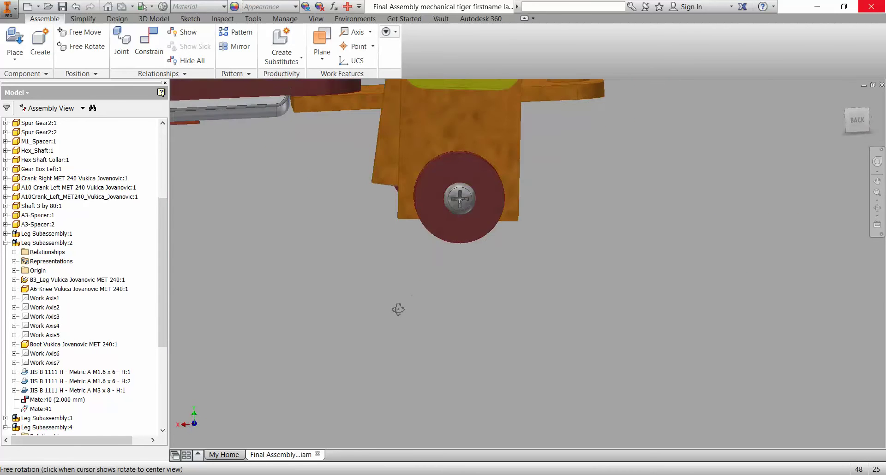
{"action": "middle_click_drag", "start_coordinate": [521, 279], "coordinate": [860, 411]}
{"action": "middle_click_drag", "start_coordinate": [344, 210], "coordinate": [449, 233]}
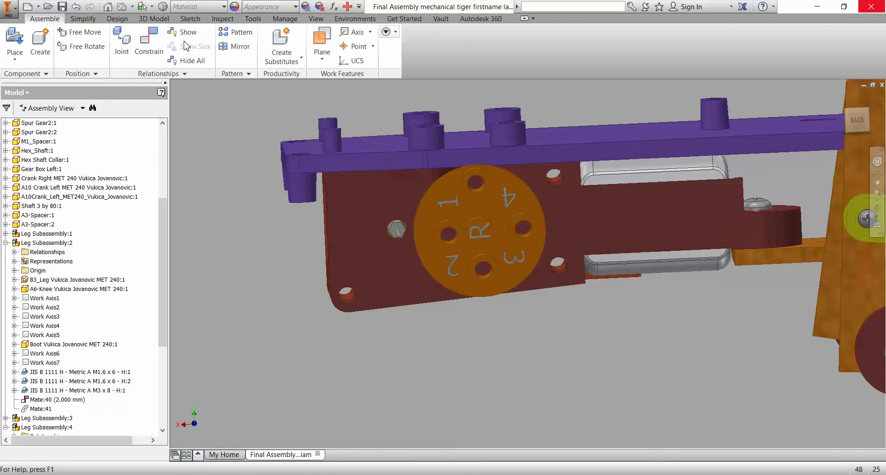
Step: Mate the inner face of Leg Subassembly:3 against the end face of the right crank's peg with 0 mm offset
{"action": "middle_click_drag", "start_coordinate": [477, 187], "coordinate": [400, 256], "text": "shift"}
{"action": "left_click", "coordinate": [149, 41]}
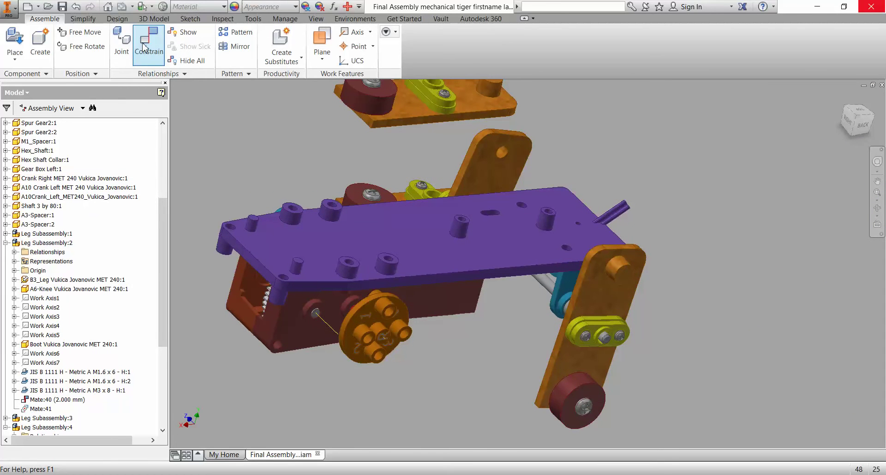
{"action": "middle_click_drag", "start_coordinate": [448, 138], "coordinate": [511, 112], "text": "shift"}
{"action": "left_click", "coordinate": [503, 92]}
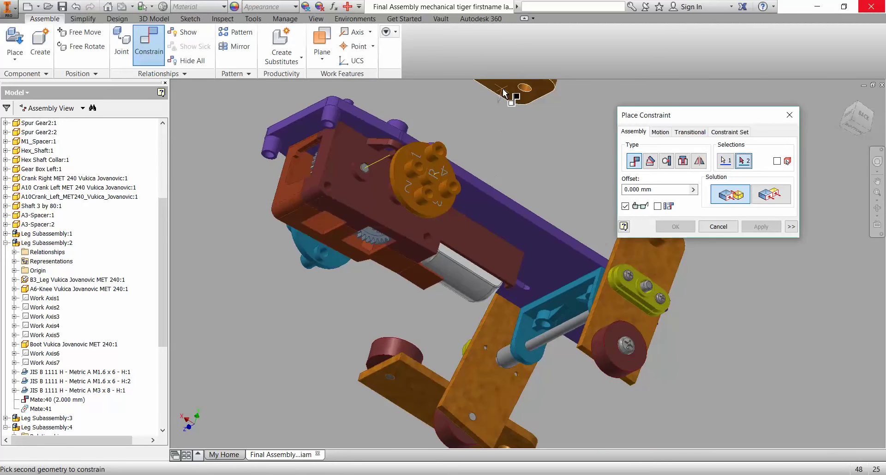
{"action": "scroll", "coordinate": [450, 148], "scroll_direction": "down", "scroll_amount": 5}
{"action": "left_click", "coordinate": [451, 149]}
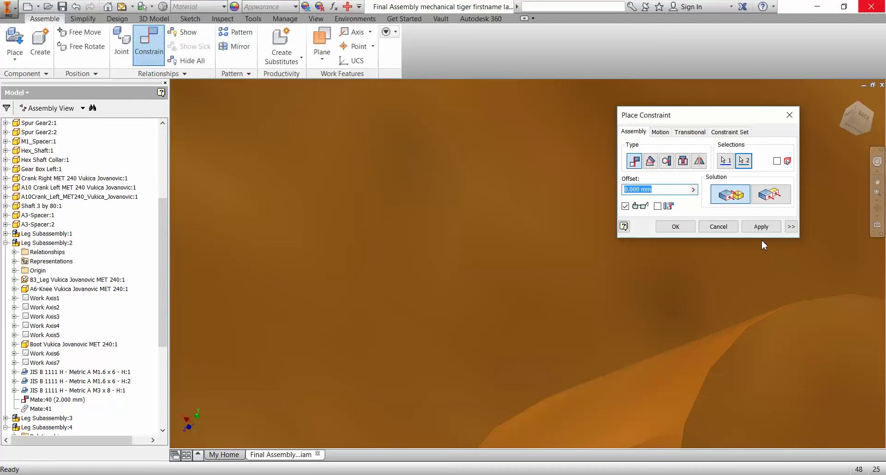
{"action": "left_click", "coordinate": [761, 227]}
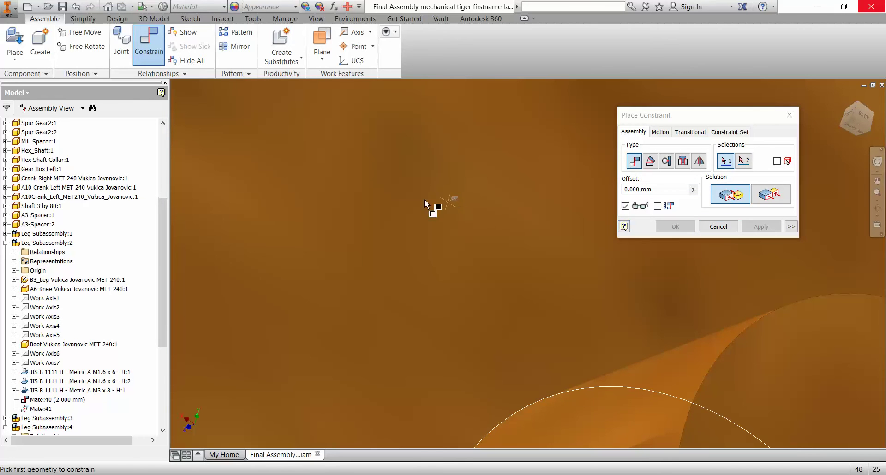
{"action": "key", "text": "Escape"}
Step: Free Move Leg Subassembly:3 away from the right crank so the numbered pegs are exposed
{"action": "scroll", "coordinate": [411, 204], "scroll_direction": "up", "scroll_amount": 5}
{"action": "scroll", "coordinate": [438, 223], "scroll_direction": "up", "scroll_amount": 4}
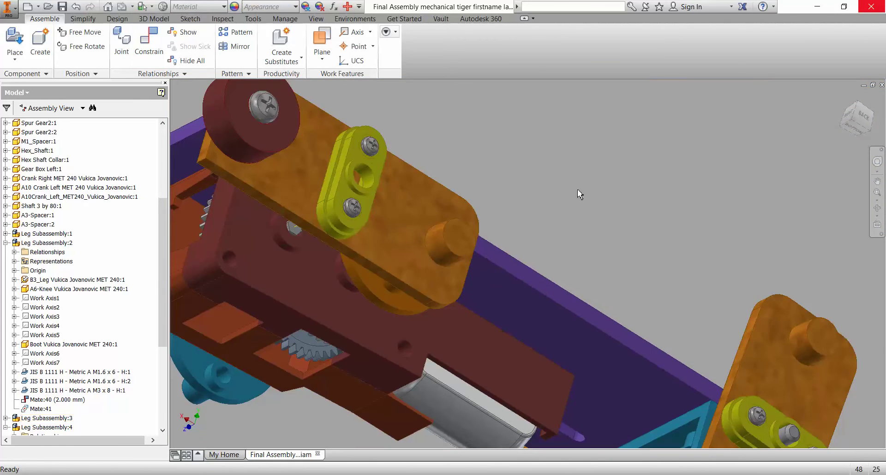
{"action": "scroll", "coordinate": [500, 294], "scroll_direction": "down", "scroll_amount": 2}
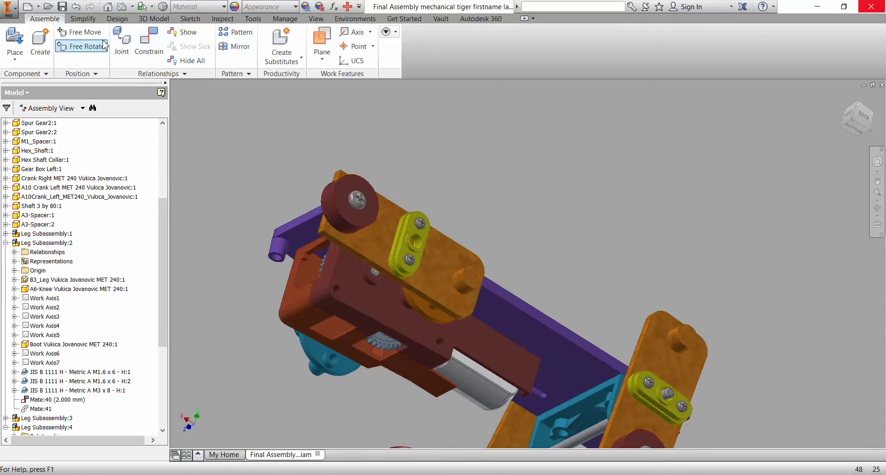
{"action": "left_click", "coordinate": [79, 32]}
{"action": "left_click_drag", "start_coordinate": [423, 253], "coordinate": [462, 168]}
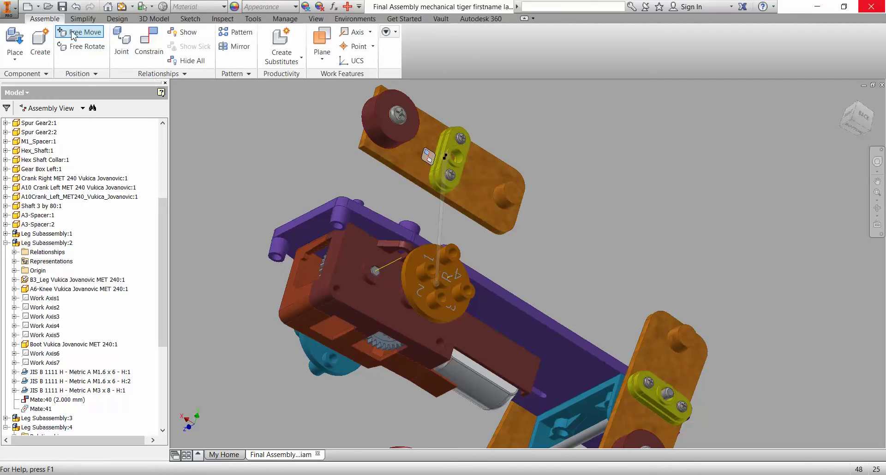
Step: Mate the knee hole axis of Leg Subassembly:3 to the right crank's peg hole between numbers 1 and 4, with 0 mm offset
{"action": "scroll", "coordinate": [468, 148], "scroll_direction": "down", "scroll_amount": 5}
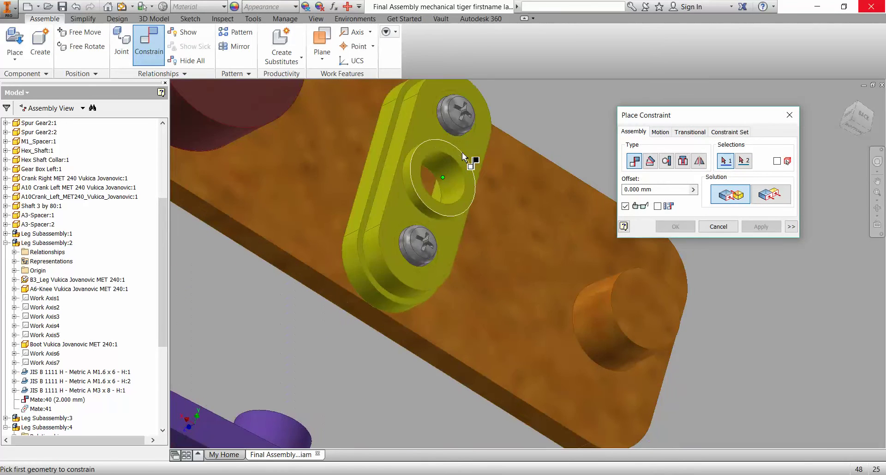
{"action": "left_click", "coordinate": [466, 192]}
{"action": "middle_click_drag", "start_coordinate": [456, 303], "coordinate": [520, 11]}
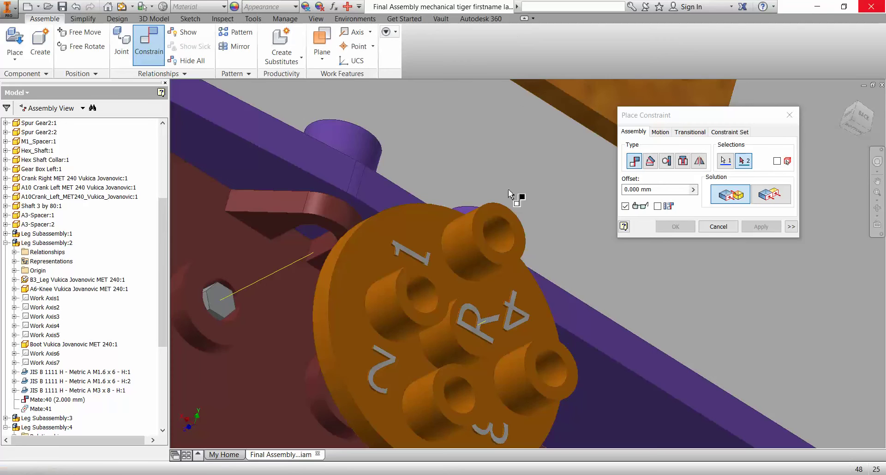
{"action": "scroll", "coordinate": [509, 238], "scroll_direction": "down", "scroll_amount": 3}
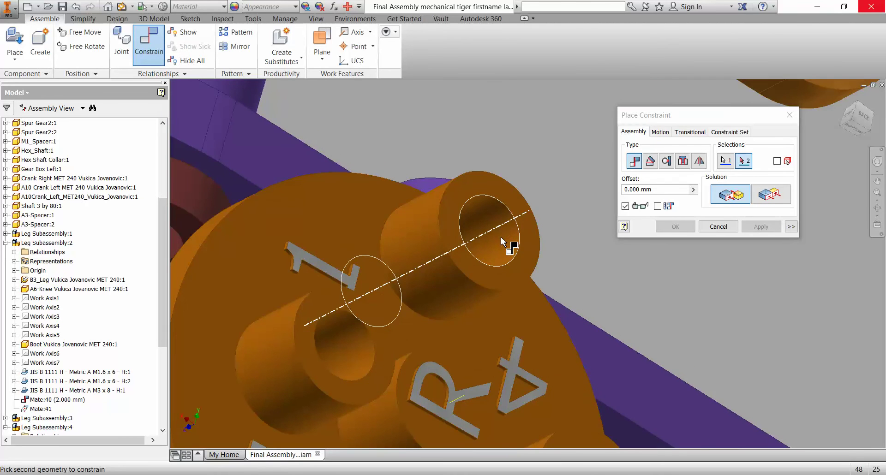
{"action": "left_click", "coordinate": [501, 237]}
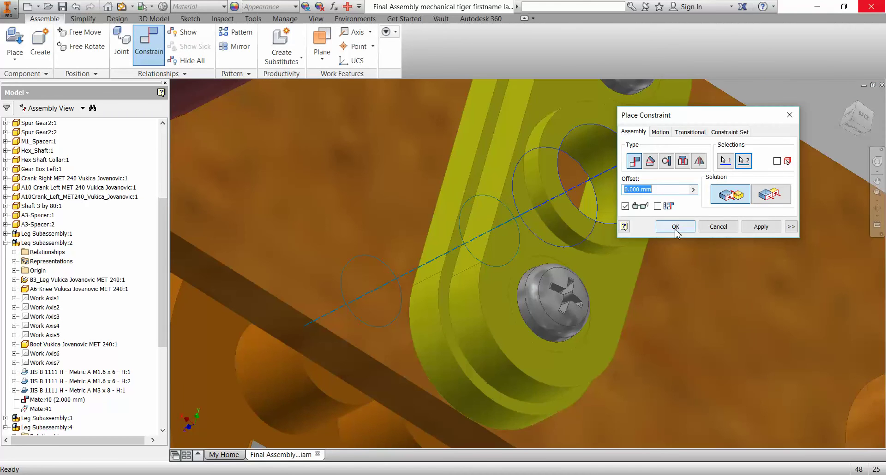
{"action": "left_click", "coordinate": [687, 226]}
Step: Swing Leg Subassembly:3 about its crank peg until the foot points downward
{"action": "scroll", "coordinate": [566, 230], "scroll_direction": "up", "scroll_amount": 6}
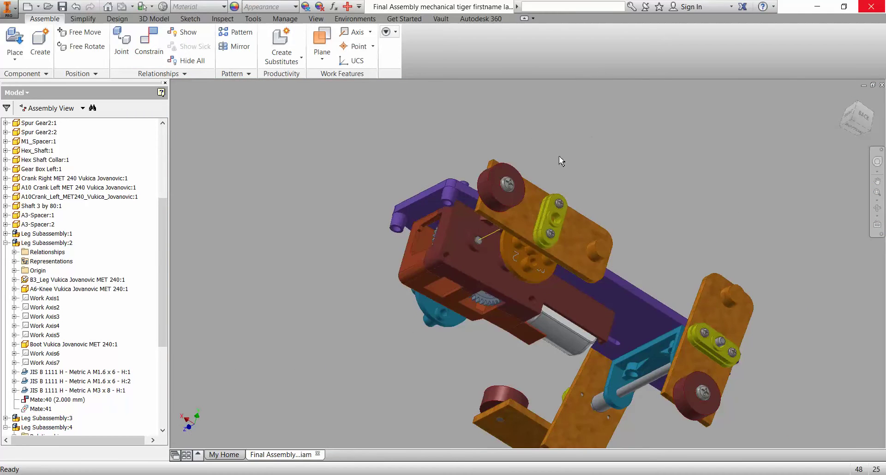
{"action": "left_click_drag", "start_coordinate": [493, 202], "coordinate": [506, 298]}
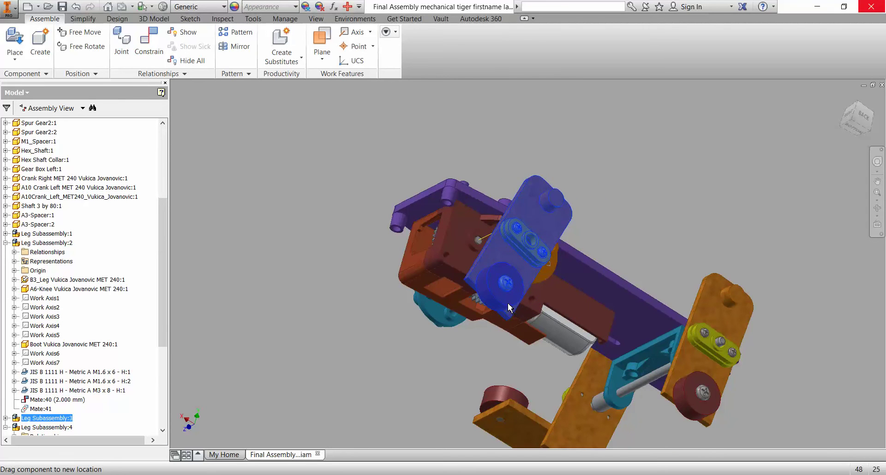
{"action": "left_click", "coordinate": [360, 214]}
Step: Mate the inner face of Leg Subassembly:1 to the end face of the left crank's peg between numbers 1 and 2, with 0 mm offset
{"action": "middle_click_drag", "start_coordinate": [360, 182], "coordinate": [685, 232], "text": "shift"}
{"action": "left_click", "coordinate": [148, 43]}
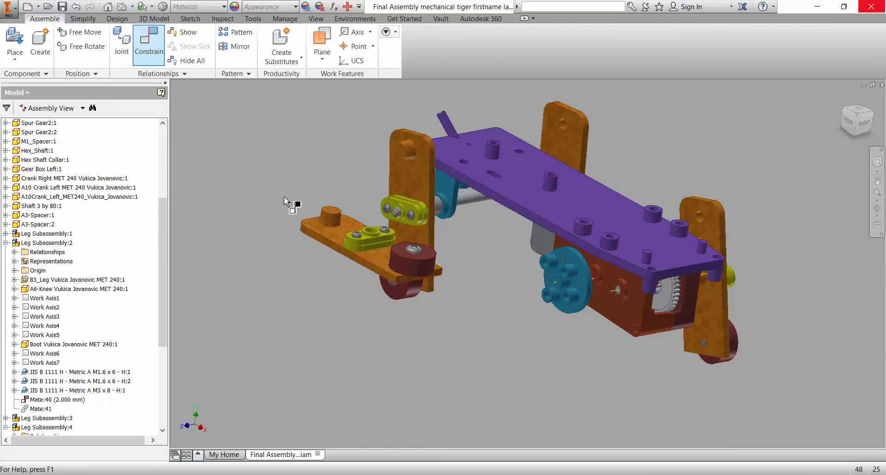
{"action": "middle_click_drag", "start_coordinate": [291, 200], "coordinate": [355, 370], "text": "shift"}
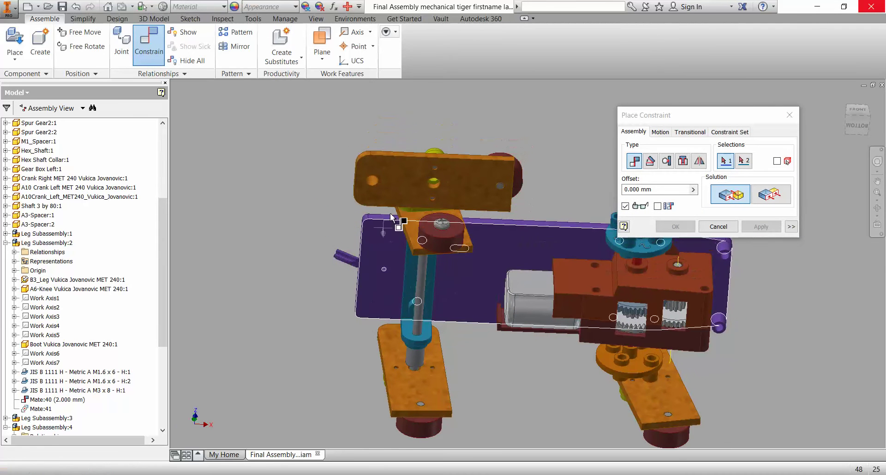
{"action": "left_click", "coordinate": [403, 190]}
{"action": "middle_click_drag", "start_coordinate": [521, 252], "coordinate": [515, 335], "text": "shift"}
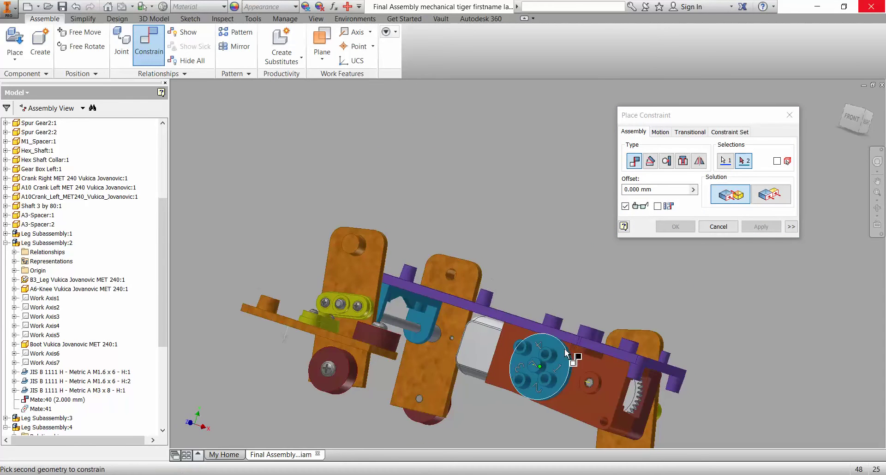
{"action": "middle_click_drag", "start_coordinate": [561, 355], "coordinate": [489, 194]}
{"action": "scroll", "coordinate": [492, 219], "scroll_direction": "down", "scroll_amount": 8}
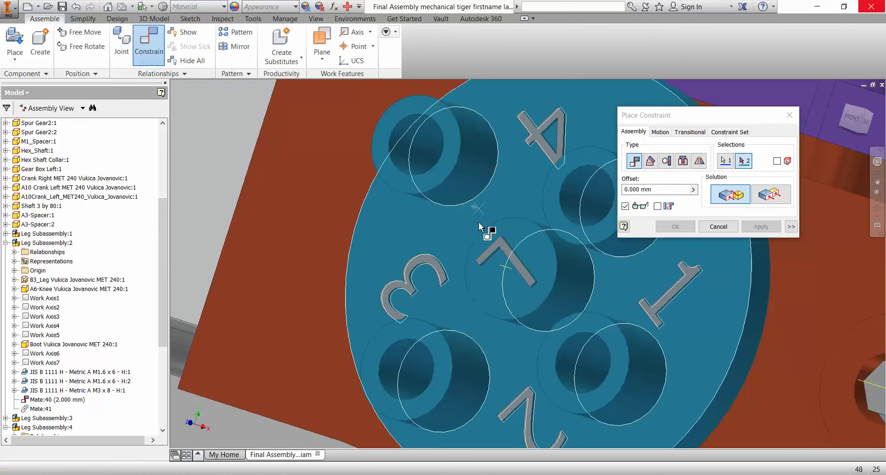
{"action": "scroll", "coordinate": [616, 358], "scroll_direction": "up", "scroll_amount": 2}
{"action": "scroll", "coordinate": [610, 339], "scroll_direction": "up", "scroll_amount": 3}
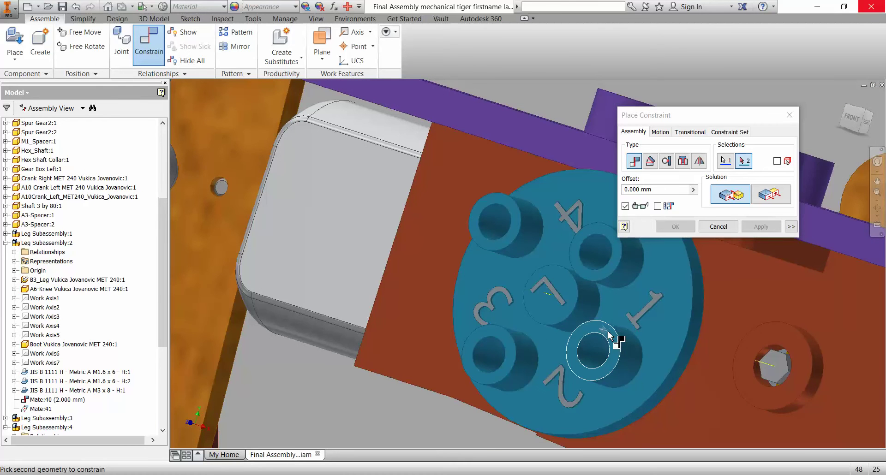
{"action": "left_click", "coordinate": [606, 335]}
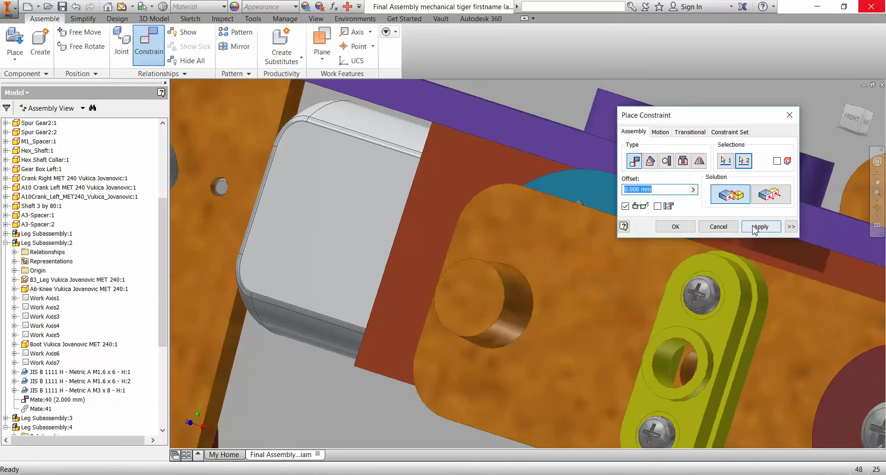
{"action": "left_click", "coordinate": [762, 226]}
Step: Free Move Leg Subassembly:1 away from the left crank so the crank's pegs are exposed
{"action": "scroll", "coordinate": [571, 287], "scroll_direction": "up", "scroll_amount": 2}
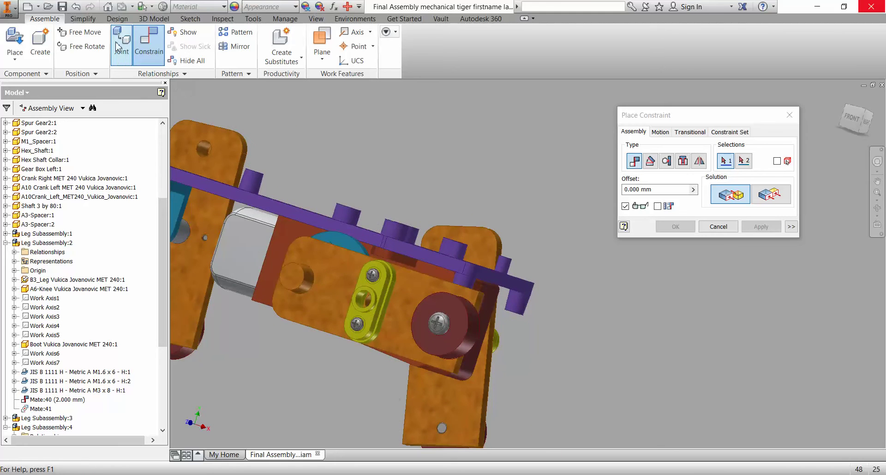
{"action": "left_click", "coordinate": [81, 31]}
{"action": "left_click_drag", "start_coordinate": [331, 298], "coordinate": [576, 168]}
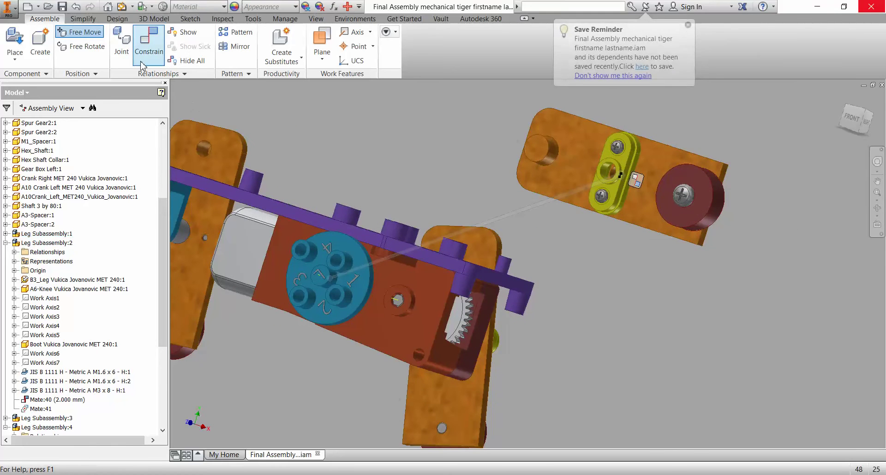
Step: Mate the knee hole axis of Leg Subassembly:1 to the left crank's peg hole between numbers 1 and 2, with 0 mm offset
{"action": "left_click", "coordinate": [149, 41]}
{"action": "scroll", "coordinate": [455, 156], "scroll_direction": "down", "scroll_amount": 4}
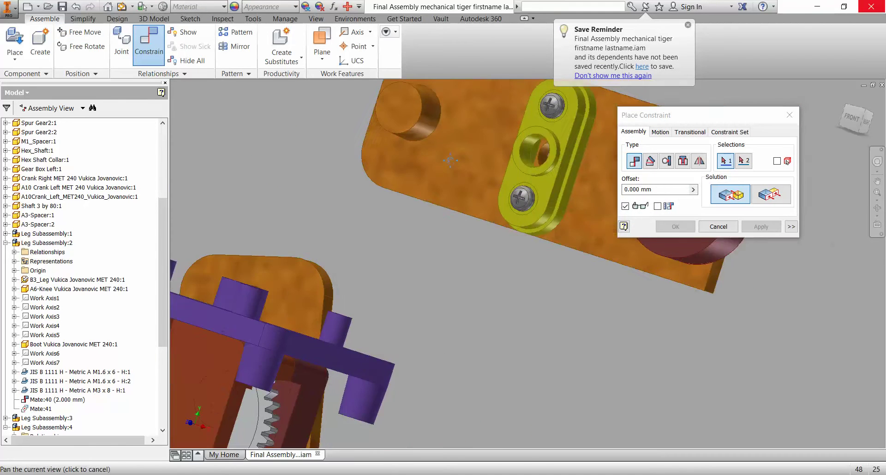
{"action": "left_click", "coordinate": [473, 153]}
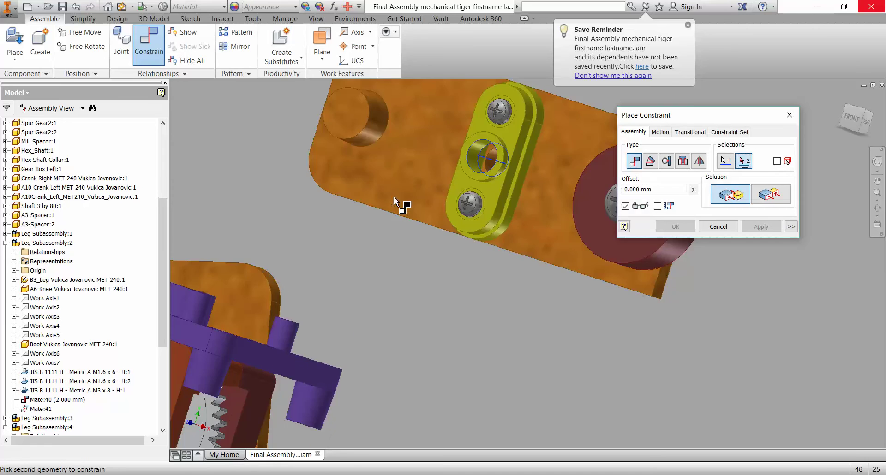
{"action": "scroll", "coordinate": [390, 210], "scroll_direction": "up", "scroll_amount": 4}
{"action": "scroll", "coordinate": [251, 253], "scroll_direction": "down", "scroll_amount": 5}
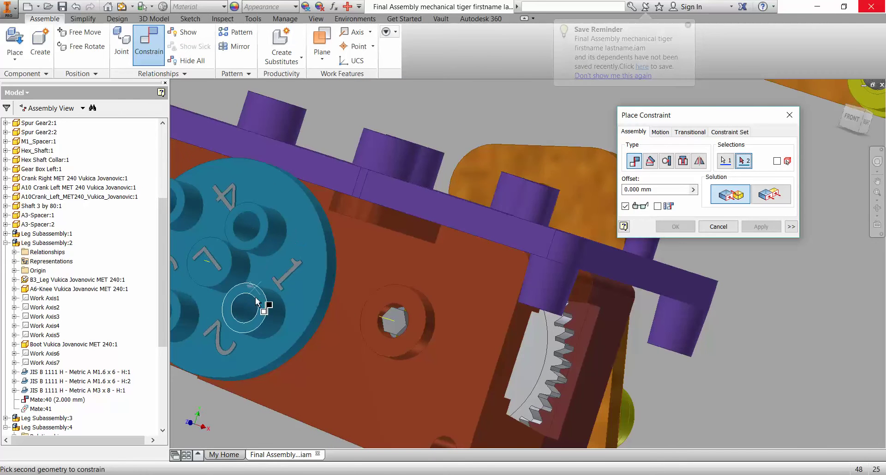
{"action": "left_click", "coordinate": [247, 314]}
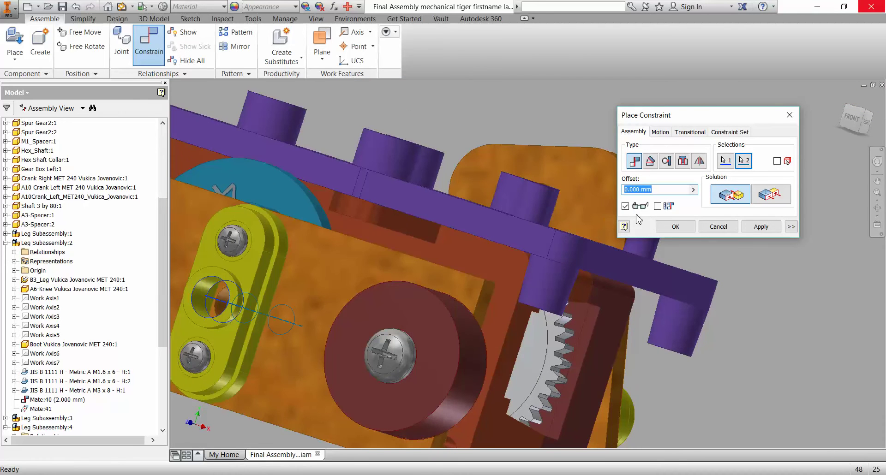
{"action": "left_click", "coordinate": [675, 227]}
Step: Swing Leg Subassembly:1 and Leg Subassembly:2 on their pivots until both legs slant downward roughly parallel
{"action": "scroll", "coordinate": [438, 248], "scroll_direction": "up", "scroll_amount": 5}
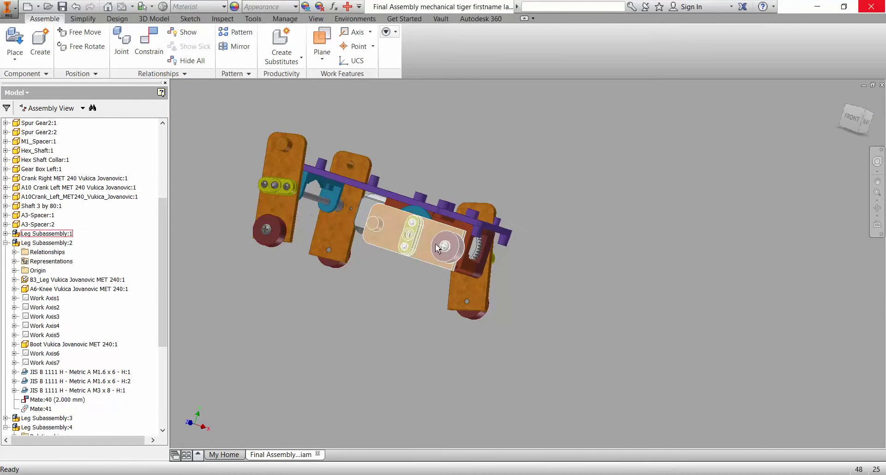
{"action": "left_click_drag", "start_coordinate": [437, 248], "coordinate": [383, 280]}
{"action": "left_click_drag", "start_coordinate": [283, 228], "coordinate": [250, 233]}
{"action": "left_click", "coordinate": [399, 282], "text": "ctrl"}
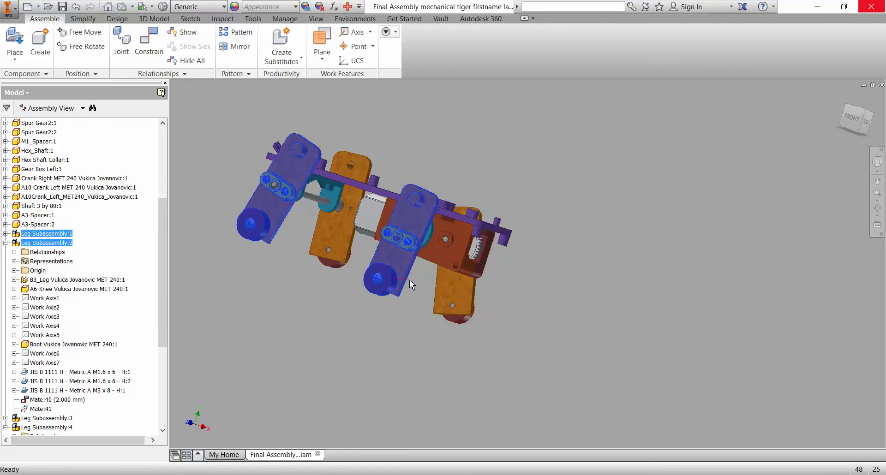
{"action": "left_click", "coordinate": [547, 293]}
Step: Place four instances of Linkage Rod.ipt in the assembly, two on each side of the chassis
{"action": "middle_click_drag", "start_coordinate": [552, 297], "coordinate": [529, 314], "text": "shift"}
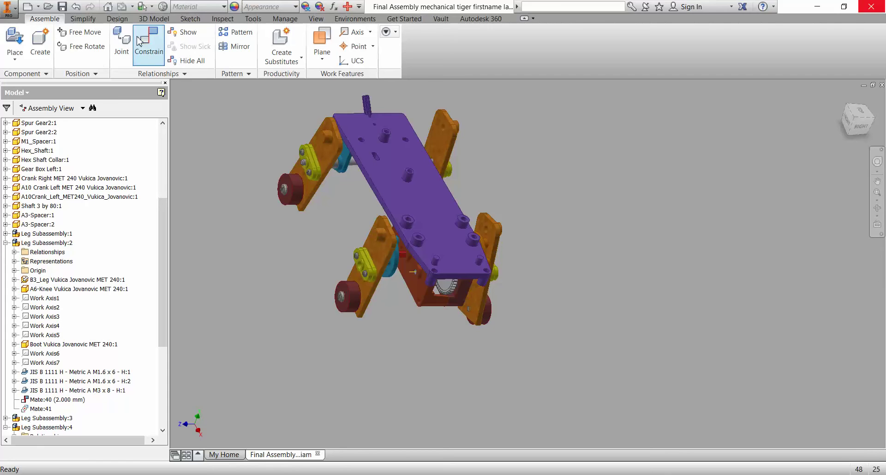
{"action": "left_click", "coordinate": [14, 42]}
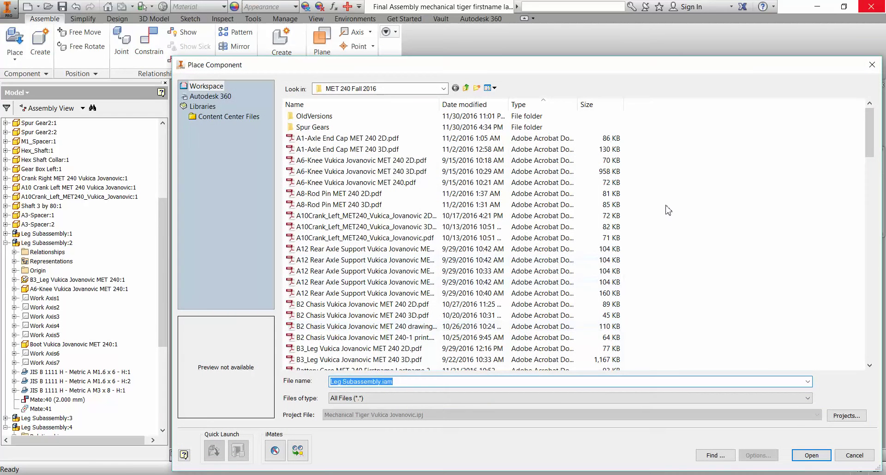
{"action": "left_click_drag", "start_coordinate": [869, 143], "coordinate": [881, 328]}
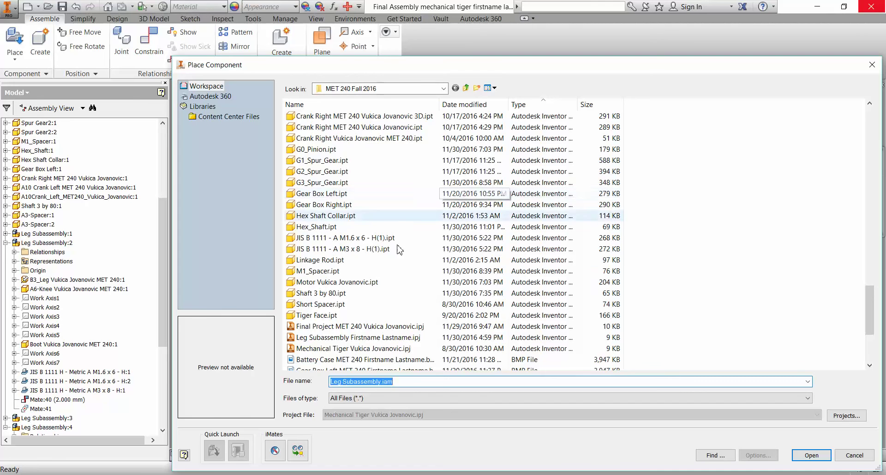
{"action": "left_click", "coordinate": [596, 260]}
{"action": "left_click", "coordinate": [813, 456]}
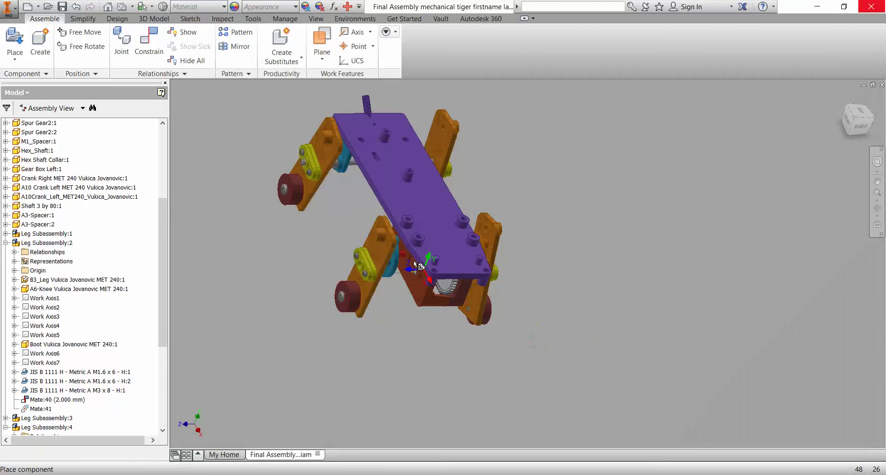
{"action": "left_click", "coordinate": [341, 222]}
{"action": "left_click", "coordinate": [342, 252]}
{"action": "left_click", "coordinate": [564, 183]}
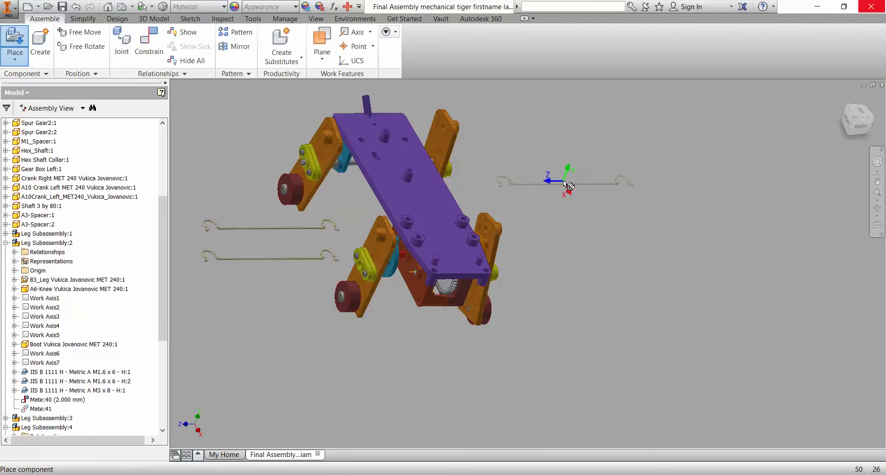
{"action": "left_click", "coordinate": [576, 216]}
{"action": "right_click", "coordinate": [587, 217]}
{"action": "left_click", "coordinate": [632, 226]}
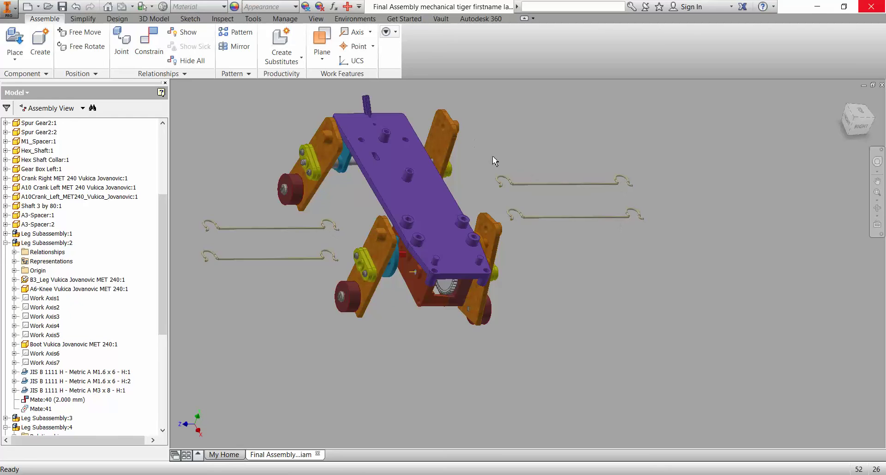
Step: Collapse the expanded Leg Subassembly:2 and Leg Subassembly:4 nodes in the model tree
{"action": "scroll", "coordinate": [494, 158], "scroll_direction": "down", "scroll_amount": 4}
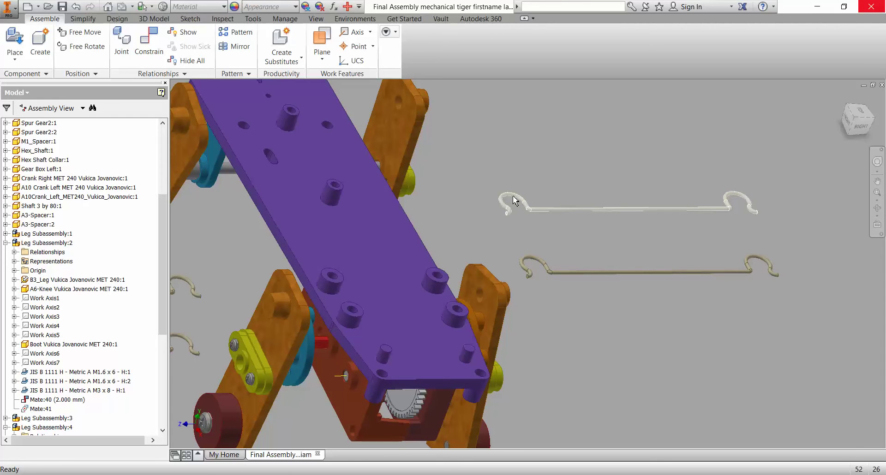
{"action": "left_click", "coordinate": [5, 243]}
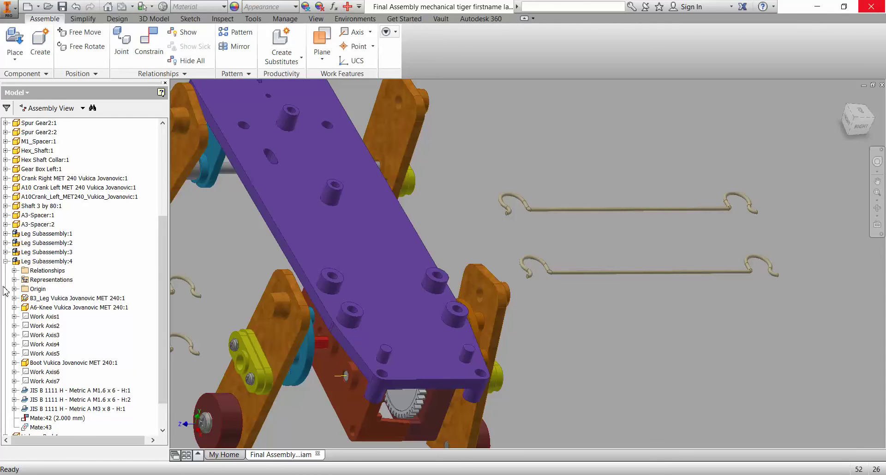
{"action": "left_click", "coordinate": [5, 262]}
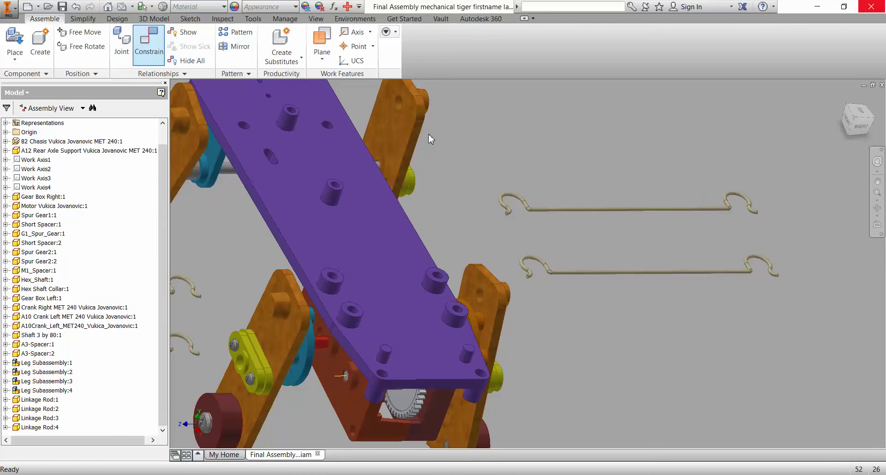
{"action": "scroll", "coordinate": [517, 203], "scroll_direction": "up", "scroll_amount": 6}
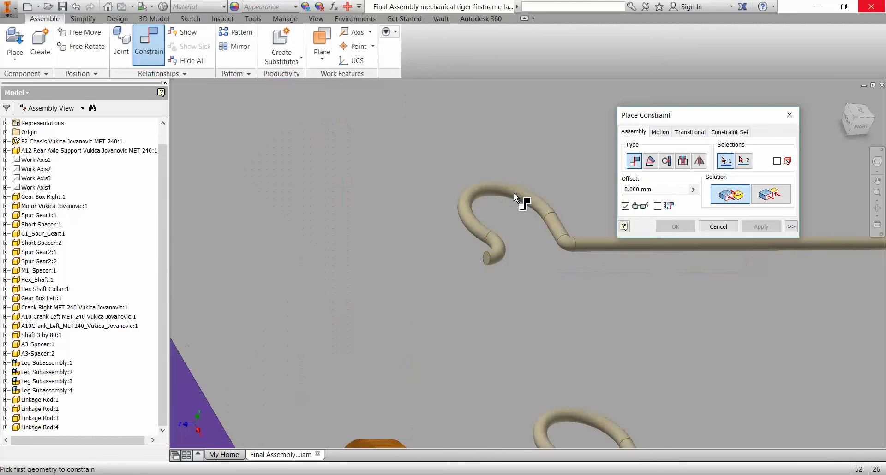
{"action": "left_click", "coordinate": [510, 196]}
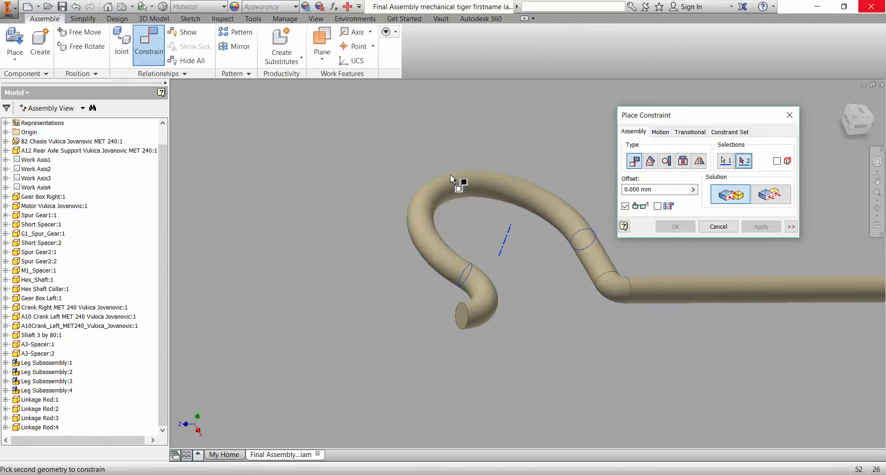
{"action": "scroll", "coordinate": [457, 184], "scroll_direction": "down", "scroll_amount": 8}
{"action": "middle_click_drag", "start_coordinate": [469, 229], "coordinate": [453, 250], "text": "shift"}
{"action": "scroll", "coordinate": [452, 252], "scroll_direction": "up", "scroll_amount": 4}
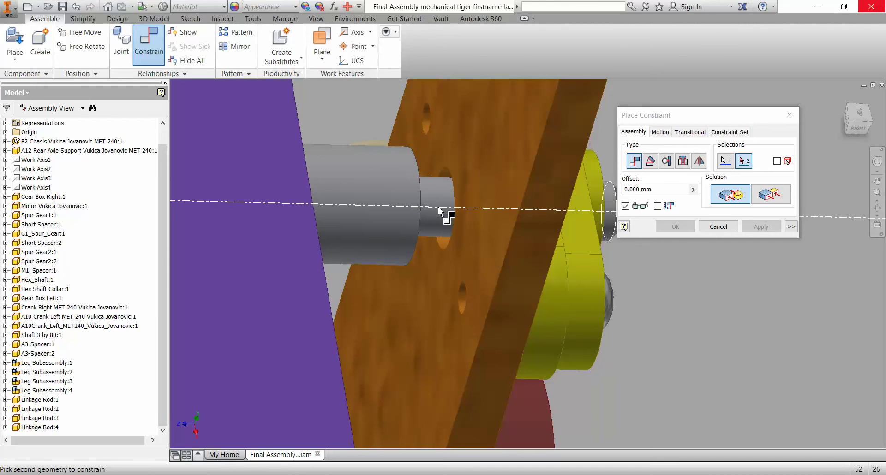
{"action": "scroll", "coordinate": [438, 215], "scroll_direction": "down", "scroll_amount": 10}
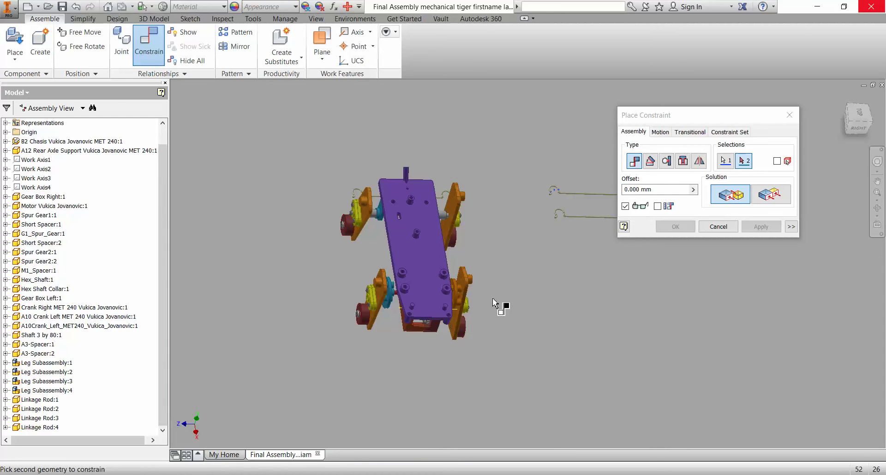
{"action": "scroll", "coordinate": [459, 210], "scroll_direction": "up", "scroll_amount": 6}
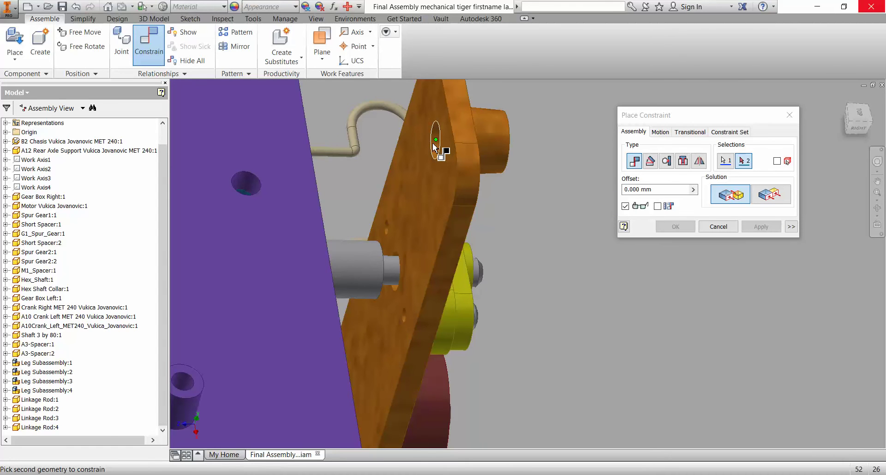
{"action": "left_click", "coordinate": [435, 143]}
{"action": "left_click", "coordinate": [713, 227]}
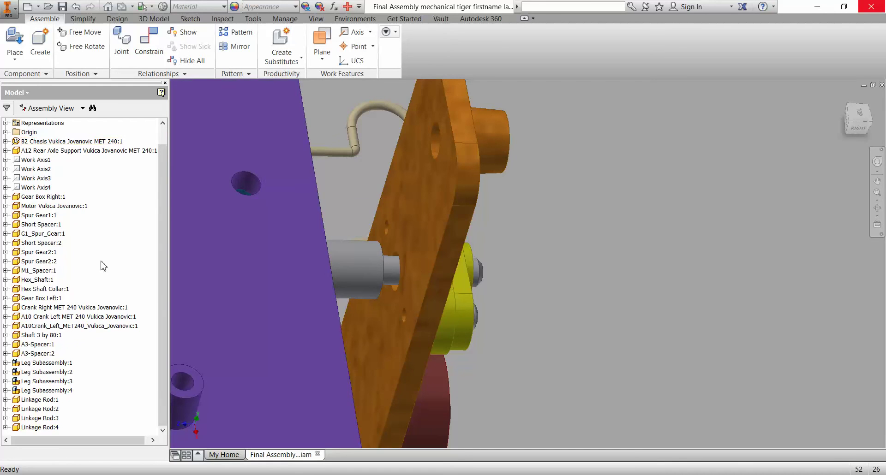
{"action": "left_click", "coordinate": [14, 39]}
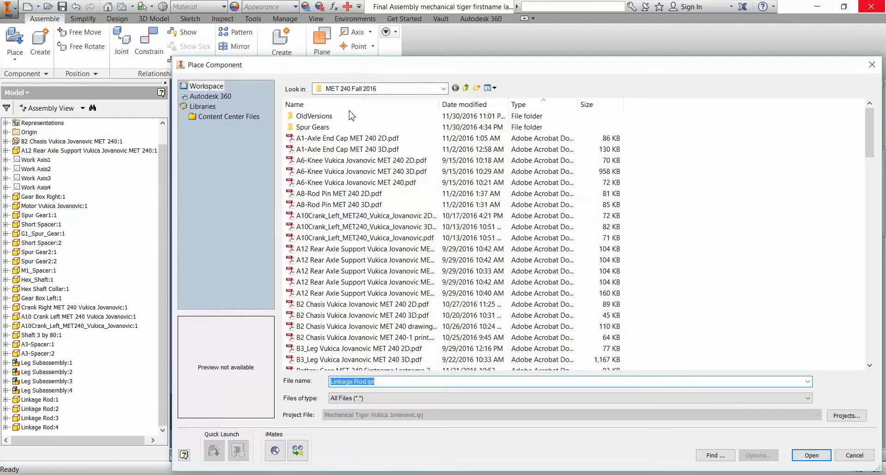
{"action": "scroll", "coordinate": [510, 217], "scroll_direction": "down", "scroll_amount": 20}
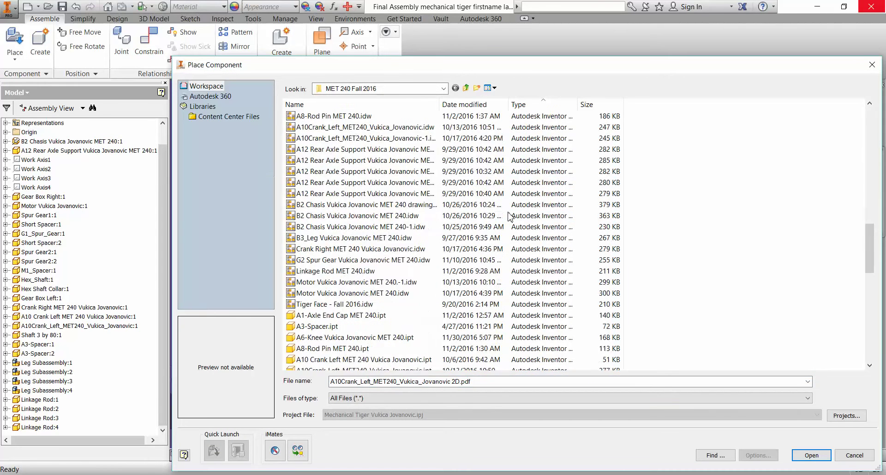
{"action": "left_click", "coordinate": [462, 149]}
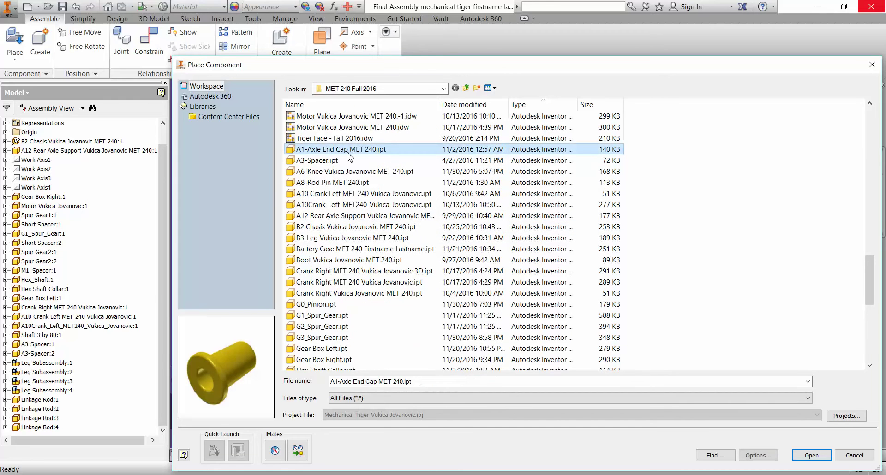
{"action": "left_click", "coordinate": [798, 457]}
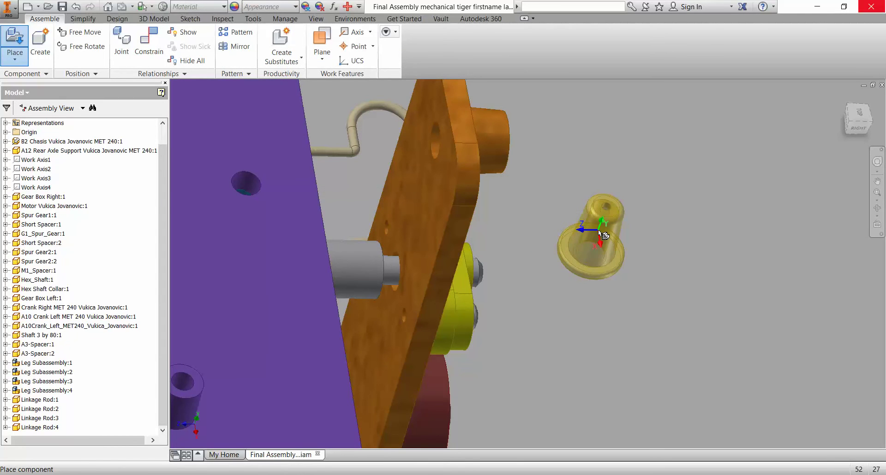
{"action": "key", "text": "Escape"}
Step: Open Leg Subassembly:1 in its own window and place one A1-Axle End Cap MET 240.ipt beside the leg
{"action": "right_click", "coordinate": [56, 365]}
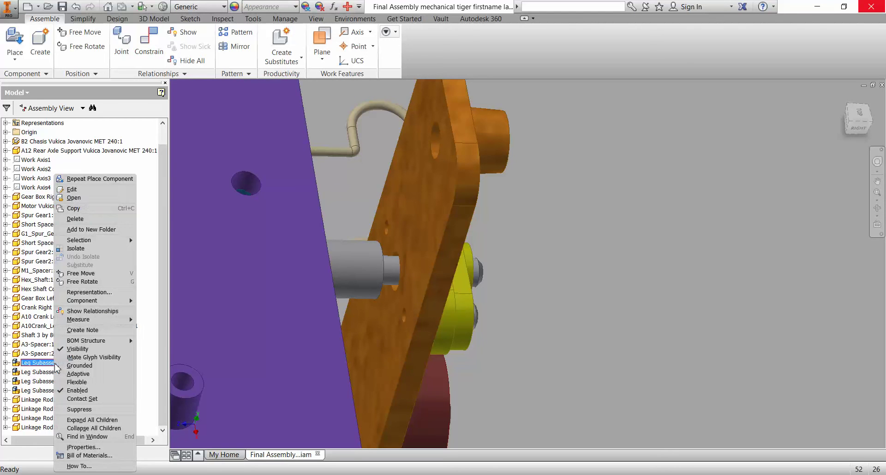
{"action": "left_click", "coordinate": [73, 198]}
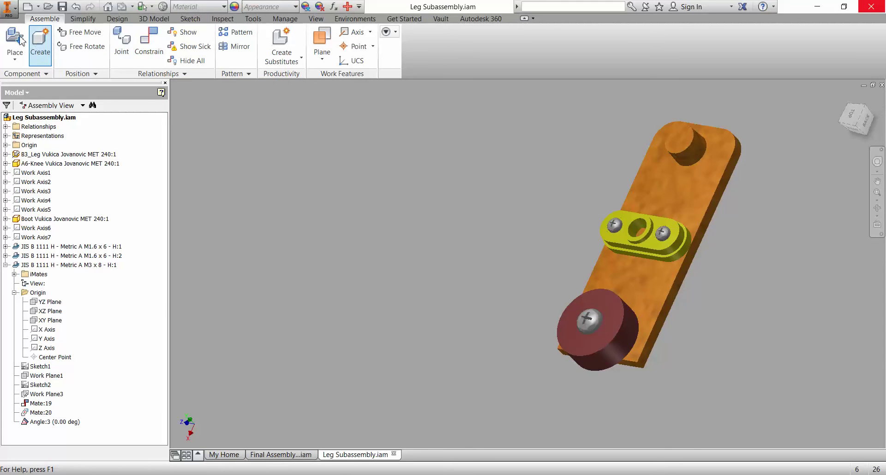
{"action": "key", "text": "p"}
{"action": "left_click", "coordinate": [369, 215]}
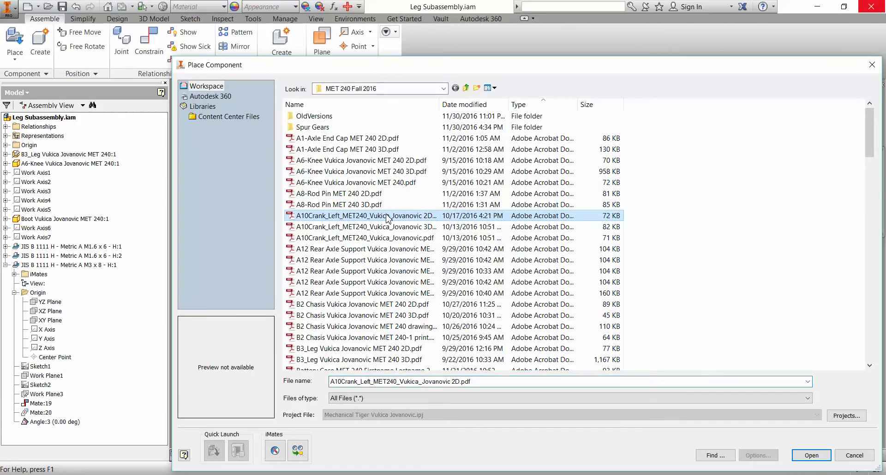
{"action": "scroll", "coordinate": [387, 218], "scroll_direction": "down", "scroll_amount": 4}
{"action": "scroll", "coordinate": [388, 218], "scroll_direction": "down", "scroll_amount": 6}
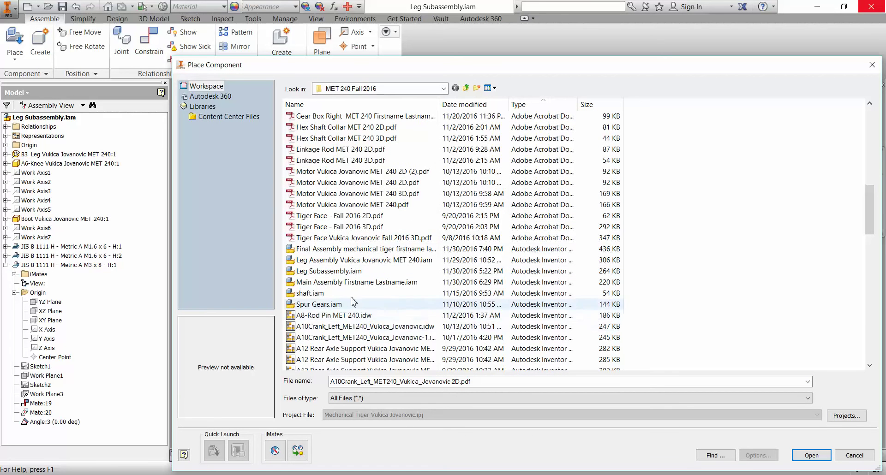
{"action": "scroll", "coordinate": [354, 302], "scroll_direction": "down", "scroll_amount": 9}
{"action": "left_click", "coordinate": [342, 183]}
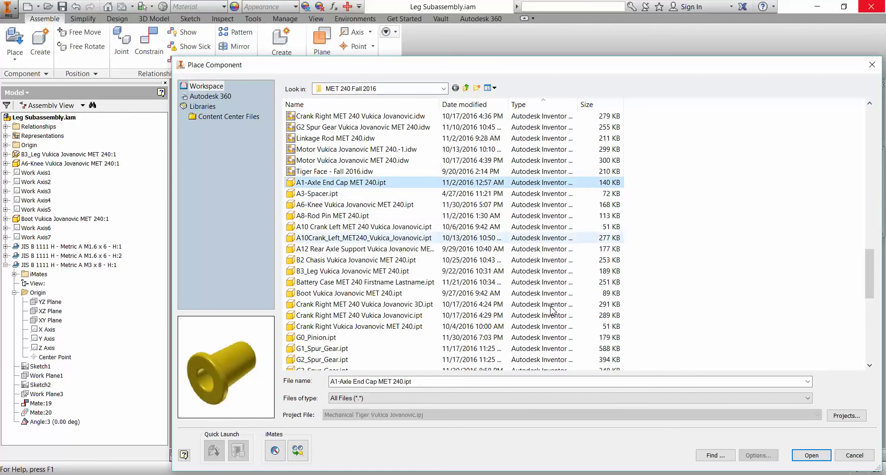
{"action": "left_click", "coordinate": [811, 455]}
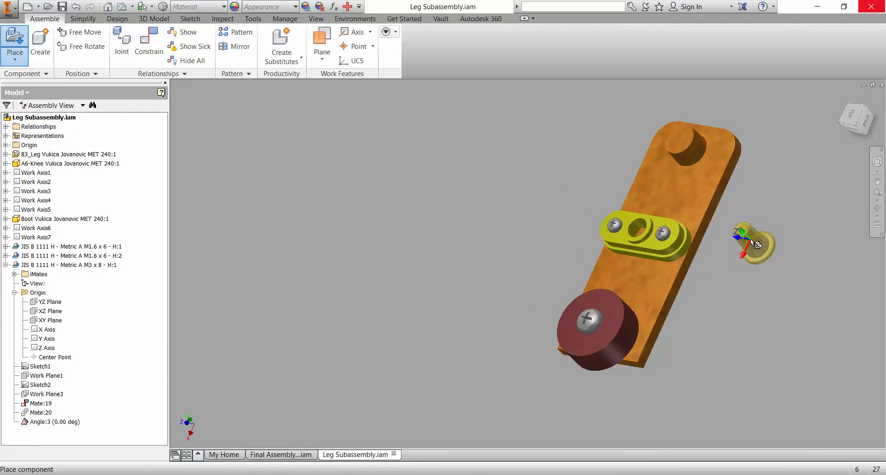
{"action": "middle_click_drag", "start_coordinate": [756, 245], "coordinate": [570, 210], "text": "shift"}
{"action": "left_click", "coordinate": [547, 201]}
{"action": "right_click", "coordinate": [620, 196]}
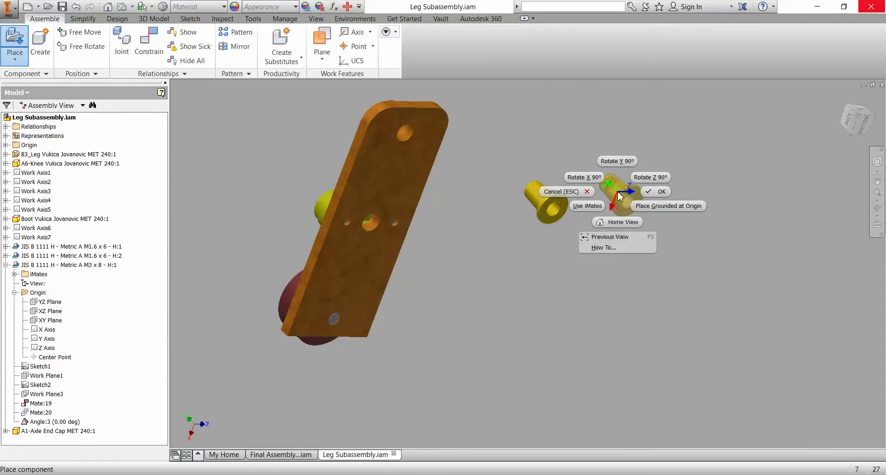
{"action": "left_click", "coordinate": [651, 199]}
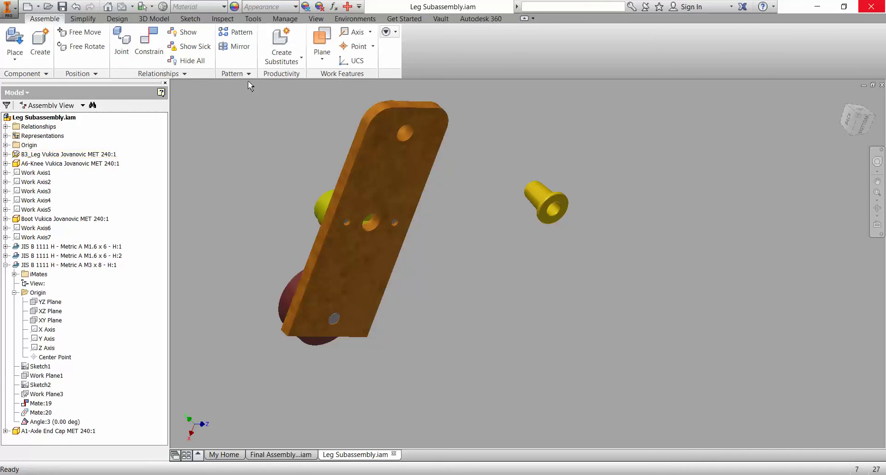
Step: Mate the axle end cap's axis to the axis of the hole at the leg's rounded end, with 0 mm offset
{"action": "left_click", "coordinate": [148, 46]}
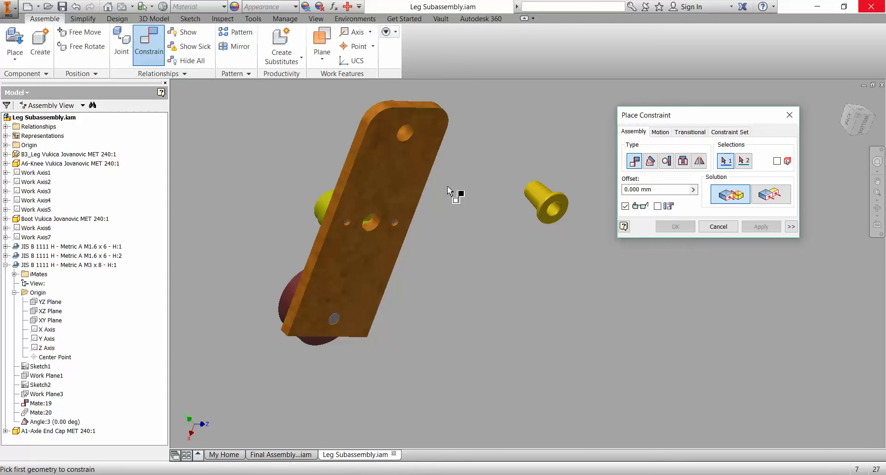
{"action": "left_click", "coordinate": [554, 215]}
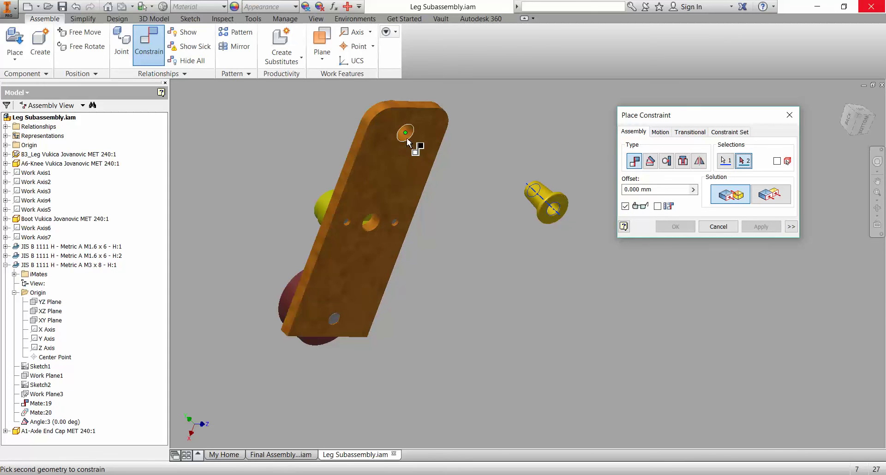
{"action": "left_click", "coordinate": [415, 143]}
{"action": "left_click", "coordinate": [686, 226]}
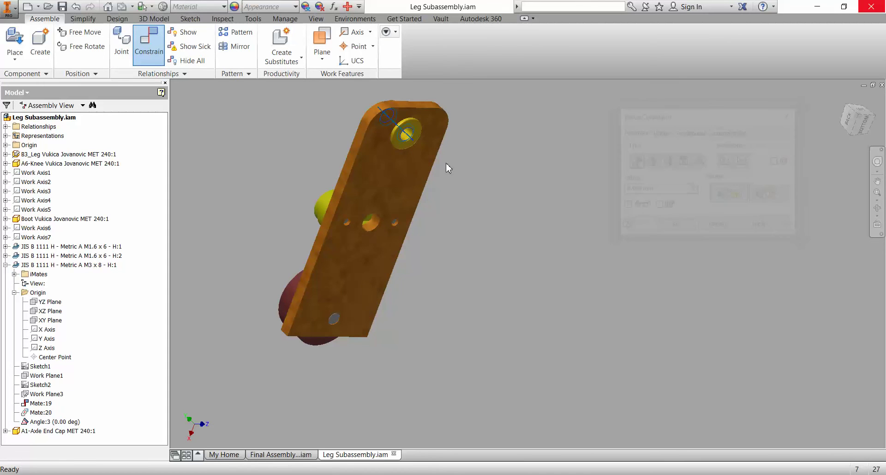
Step: Free Move the end cap clear of the leg and mate its flange's inner face to the leg's back face with a 2 mm offset
{"action": "left_click", "coordinate": [60, 37]}
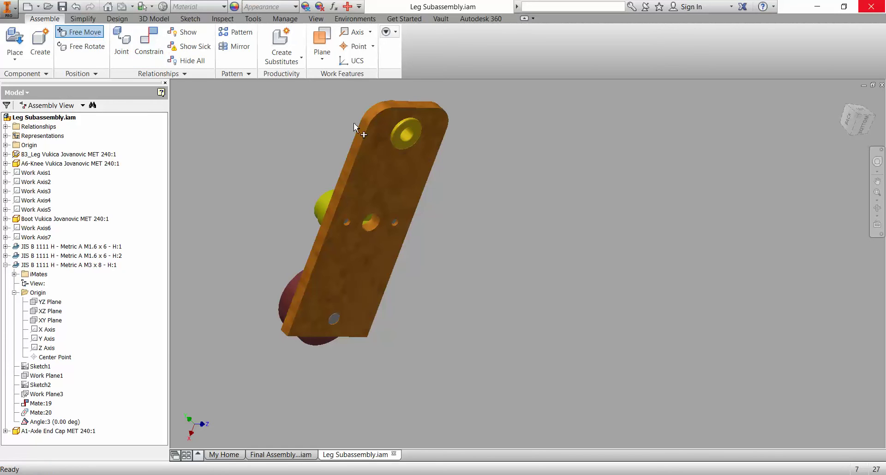
{"action": "left_click_drag", "start_coordinate": [416, 141], "coordinate": [507, 186]}
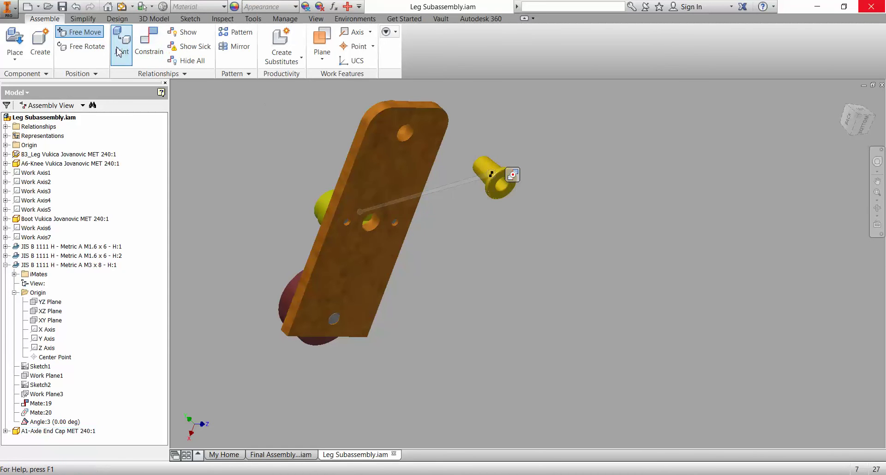
{"action": "left_click", "coordinate": [149, 44]}
{"action": "left_click", "coordinate": [405, 144]}
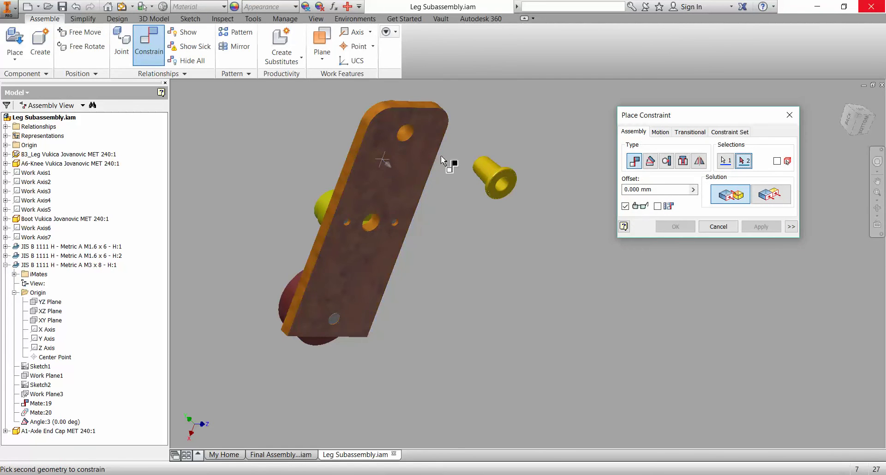
{"action": "middle_click_drag", "start_coordinate": [451, 171], "coordinate": [490, 224], "text": "shift"}
{"action": "middle_click_drag", "start_coordinate": [592, 356], "coordinate": [485, 240]}
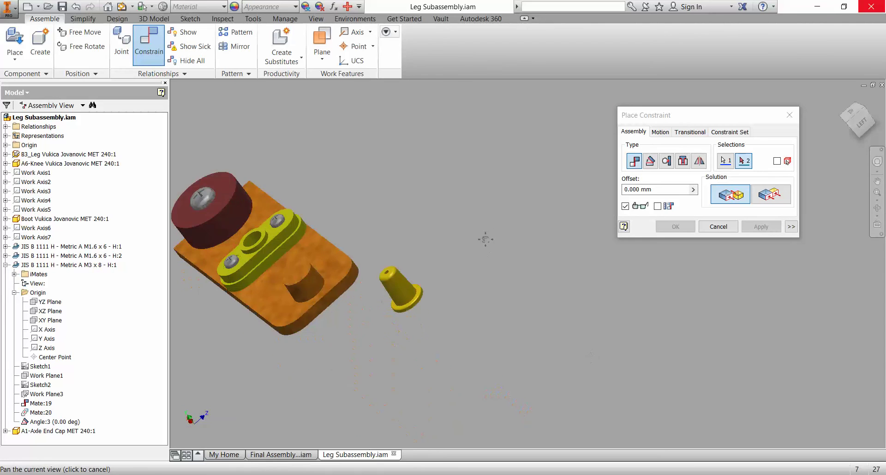
{"action": "middle_click_drag", "start_coordinate": [456, 266], "coordinate": [465, 281], "text": "shift"}
{"action": "scroll", "coordinate": [420, 289], "scroll_direction": "down", "scroll_amount": 4}
{"action": "scroll", "coordinate": [417, 289], "scroll_direction": "down", "scroll_amount": 2}
{"action": "left_click", "coordinate": [394, 281]}
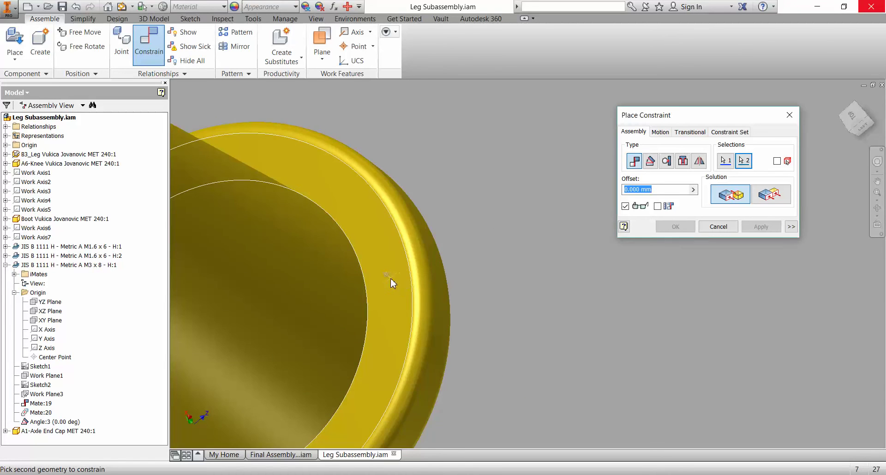
{"action": "scroll", "coordinate": [438, 291], "scroll_direction": "up", "scroll_amount": 5}
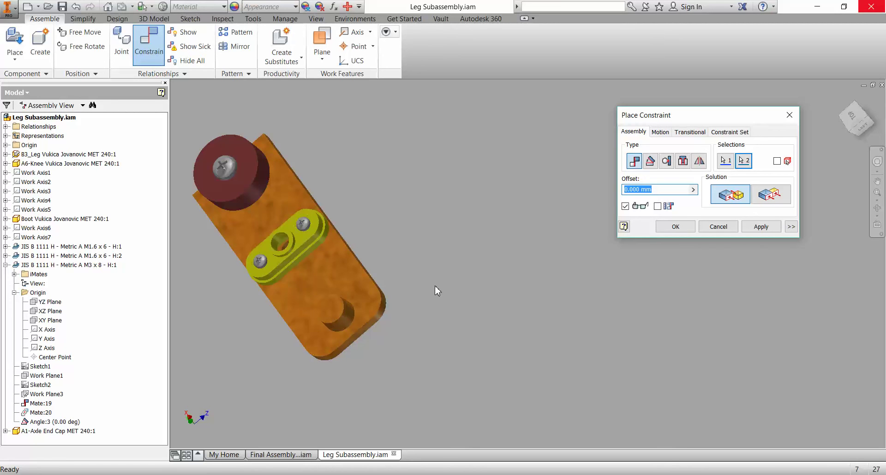
{"action": "type", "text": "2 mm"}
{"action": "key", "text": "Return"}
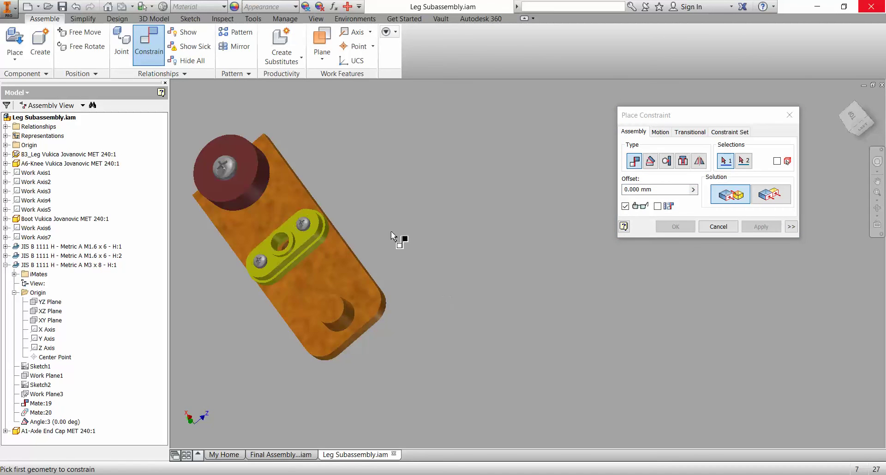
Step: Examine from the side how the end cap's flange sits relative to the leg's back face
{"action": "middle_click_drag", "start_coordinate": [413, 239], "coordinate": [409, 266], "text": "shift"}
{"action": "scroll", "coordinate": [409, 266], "scroll_direction": "down", "scroll_amount": 1}
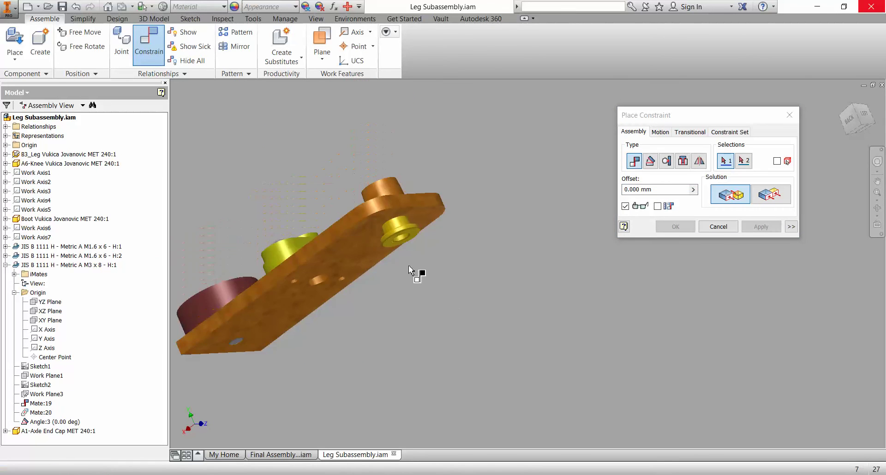
{"action": "scroll", "coordinate": [387, 229], "scroll_direction": "down", "scroll_amount": 3}
{"action": "scroll", "coordinate": [387, 229], "scroll_direction": "down", "scroll_amount": 3}
{"action": "middle_click_drag", "start_coordinate": [454, 235], "coordinate": [472, 241], "text": "shift"}
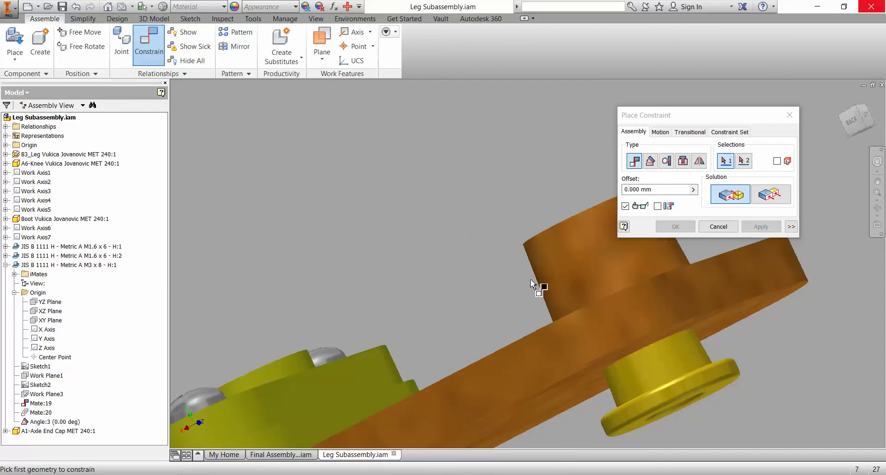
{"action": "middle_click_drag", "start_coordinate": [533, 283], "coordinate": [406, 182]}
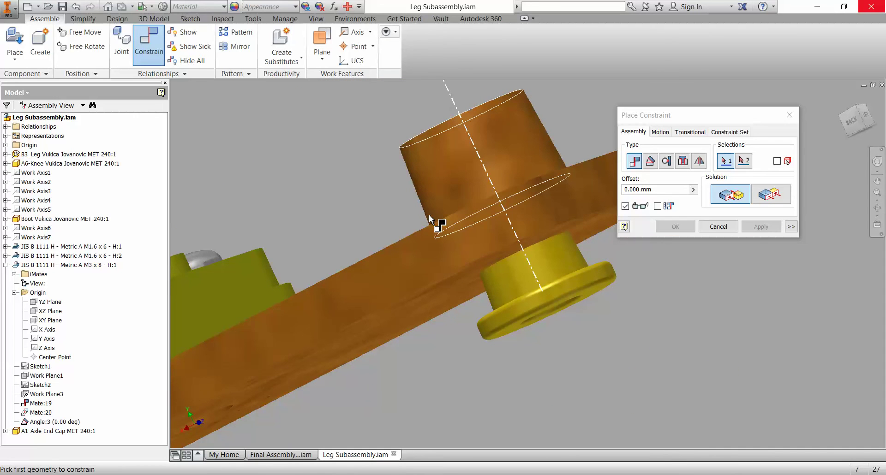
{"action": "mouse_move", "coordinate": [429, 215]}
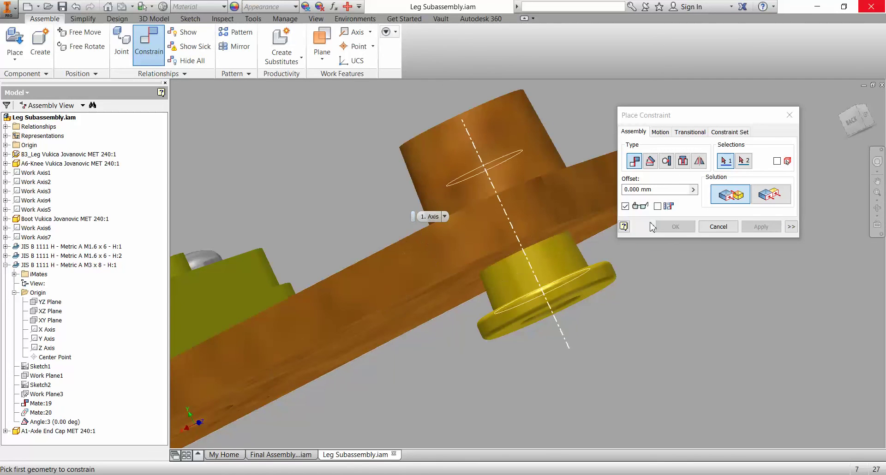
Step: Leave the constraint command, save Leg Subassembly.iam and close it to return to the final assembly
{"action": "left_click", "coordinate": [790, 115]}
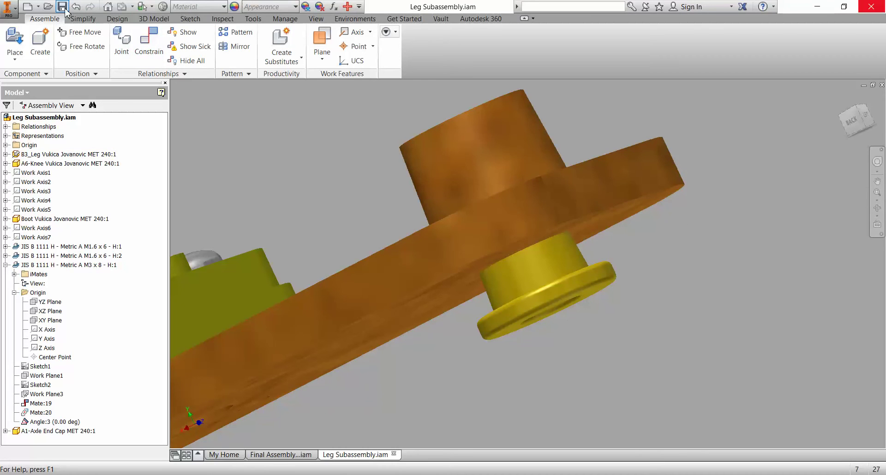
{"action": "left_click", "coordinate": [882, 85]}
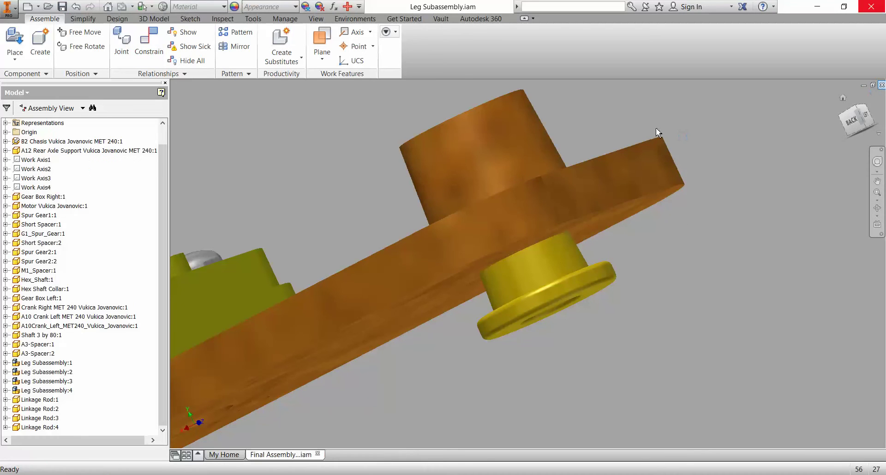
Step: Open Linkage Rod:1 for in-place editing and examine the hook-shaped path in Sketch1 of its sweep
{"action": "left_click", "coordinate": [343, 154]}
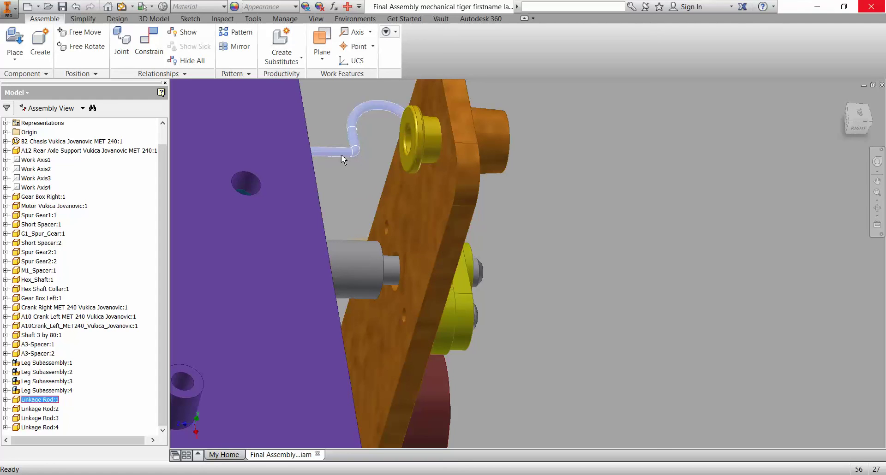
{"action": "left_click", "coordinate": [5, 399]}
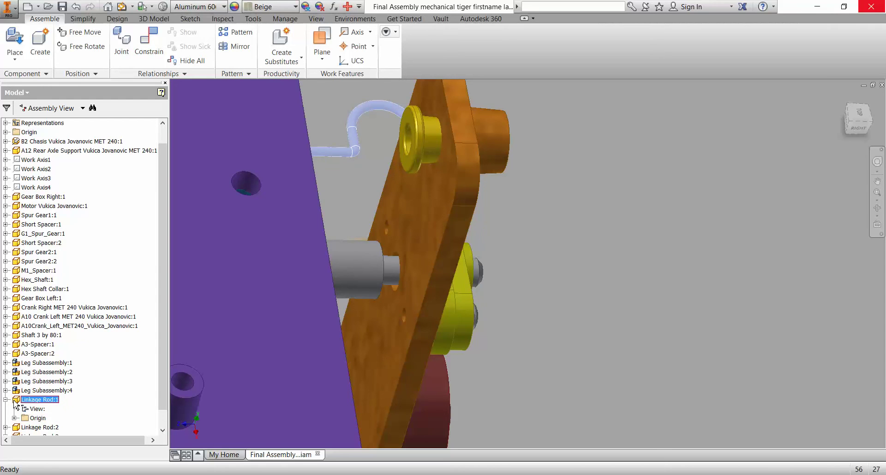
{"action": "double_click", "coordinate": [16, 401]}
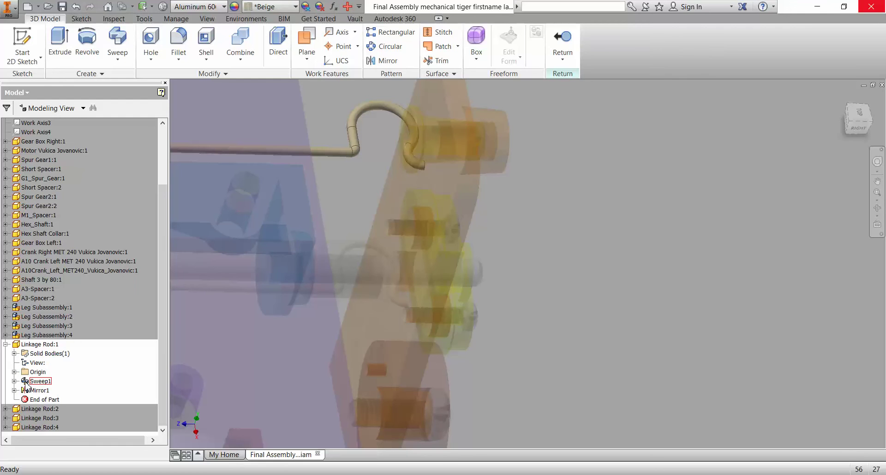
{"action": "left_click", "coordinate": [15, 382]}
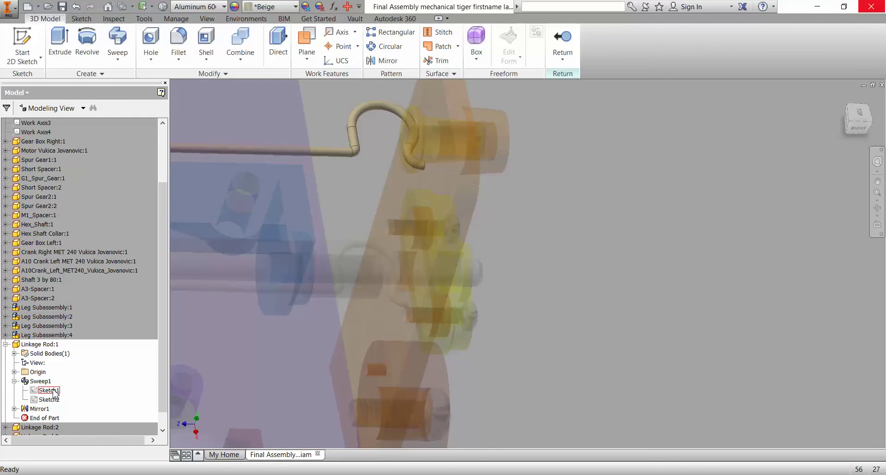
{"action": "left_click", "coordinate": [49, 390]}
{"action": "double_click", "coordinate": [49, 391]}
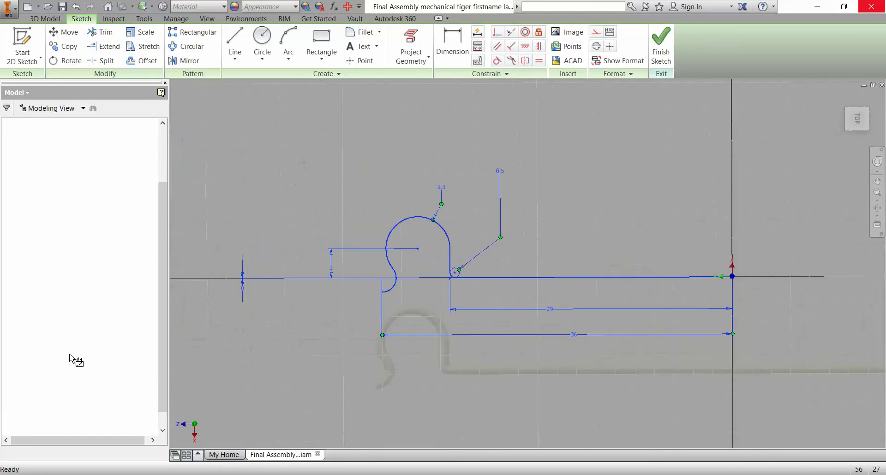
{"action": "left_click", "coordinate": [660, 51]}
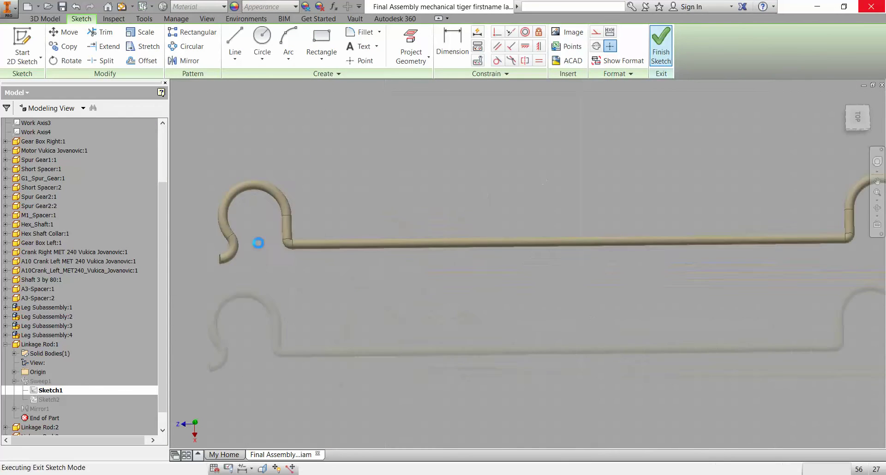
Step: Examine the circular sweep profile in Sketch2 of Linkage Rod:1 and return to the assembly
{"action": "double_click", "coordinate": [49, 400]}
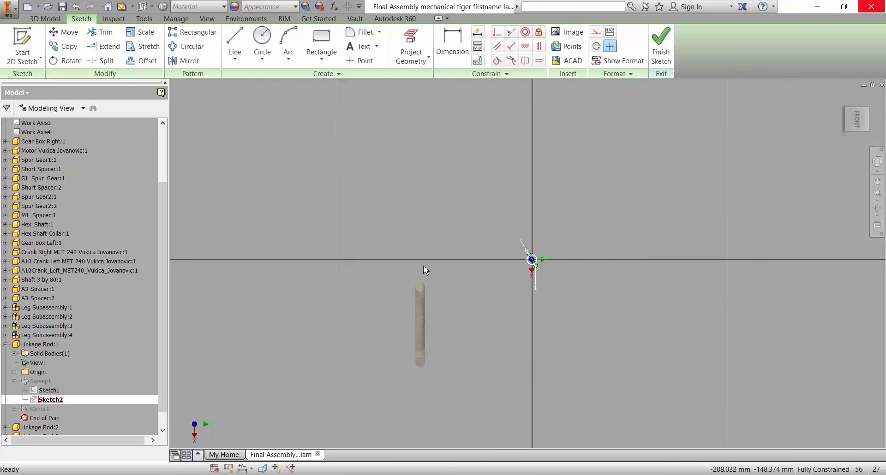
{"action": "scroll", "coordinate": [535, 262], "scroll_direction": "down", "scroll_amount": 3}
{"action": "scroll", "coordinate": [535, 263], "scroll_direction": "down", "scroll_amount": 2}
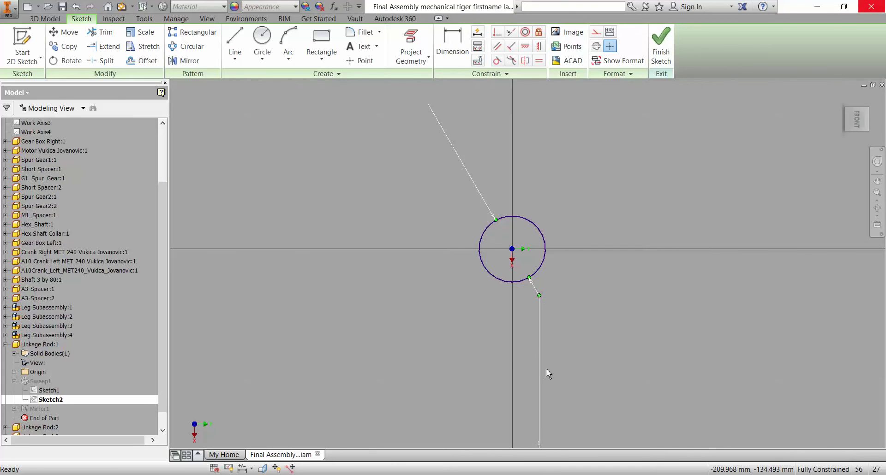
{"action": "middle_click_drag", "start_coordinate": [549, 374], "coordinate": [526, 214]}
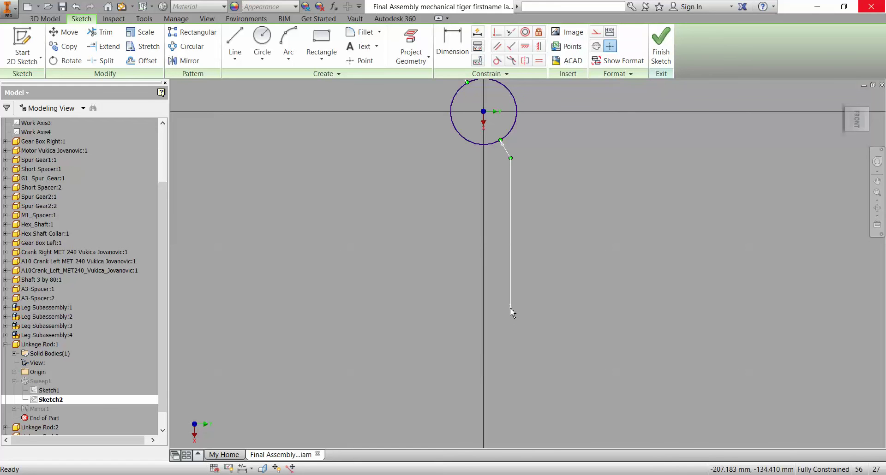
{"action": "left_click", "coordinate": [661, 46]}
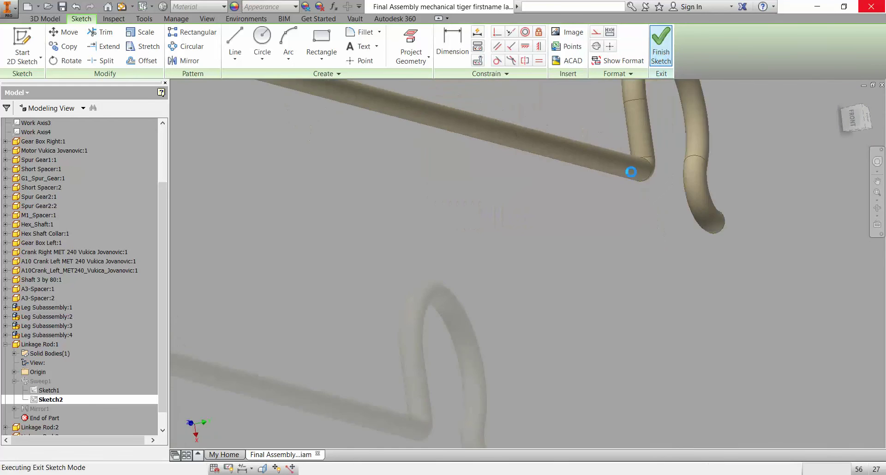
{"action": "left_click", "coordinate": [564, 50]}
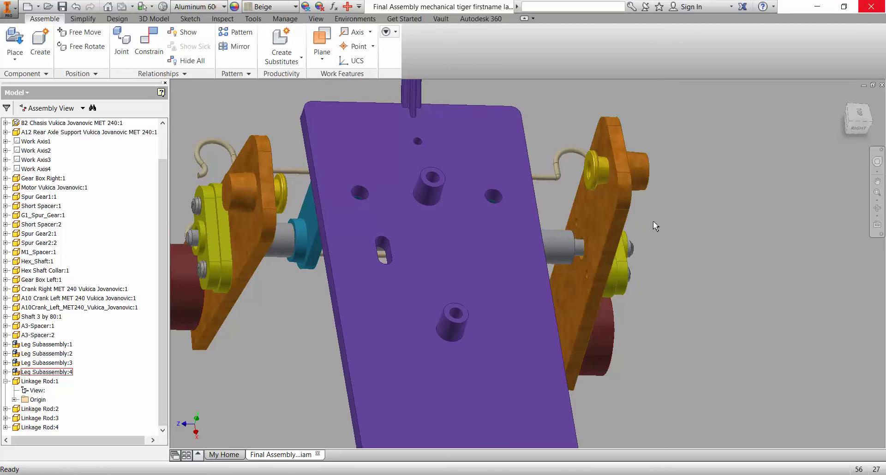
{"action": "middle_click_drag", "start_coordinate": [659, 225], "coordinate": [622, 227], "text": "shift"}
{"action": "scroll", "coordinate": [589, 234], "scroll_direction": "up", "scroll_amount": 4}
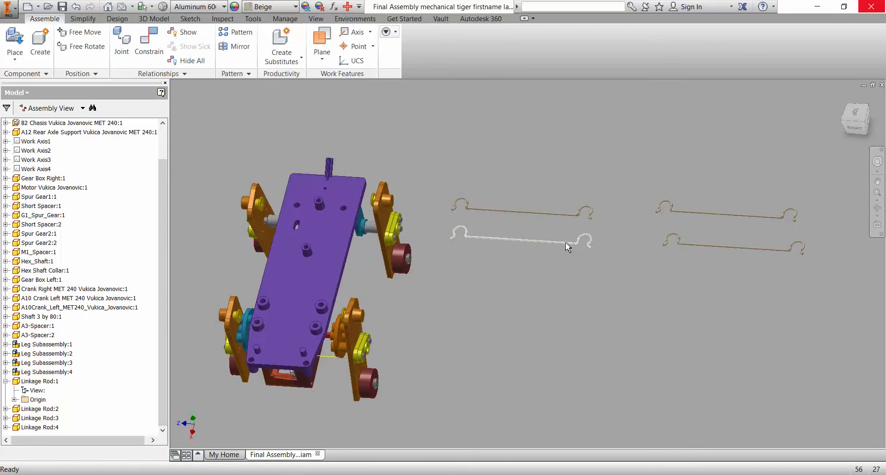
{"action": "middle_click_drag", "start_coordinate": [567, 248], "coordinate": [671, 220]}
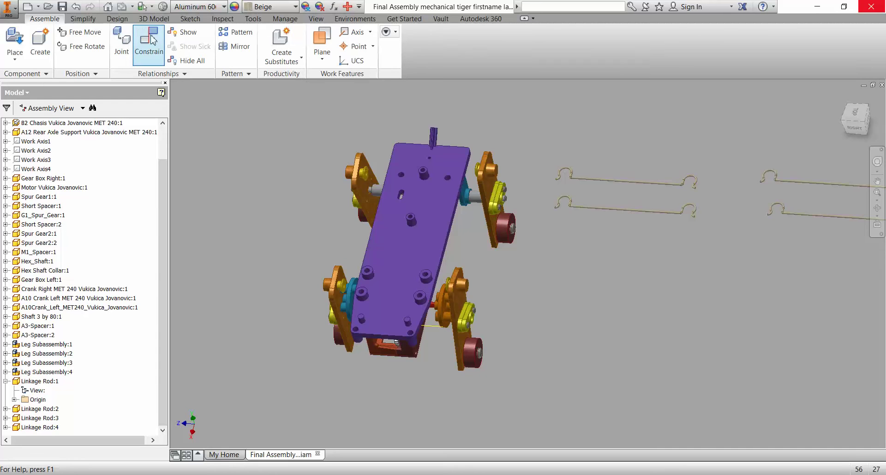
{"action": "left_click", "coordinate": [131, 36]}
{"action": "scroll", "coordinate": [528, 162], "scroll_direction": "down", "scroll_amount": 3}
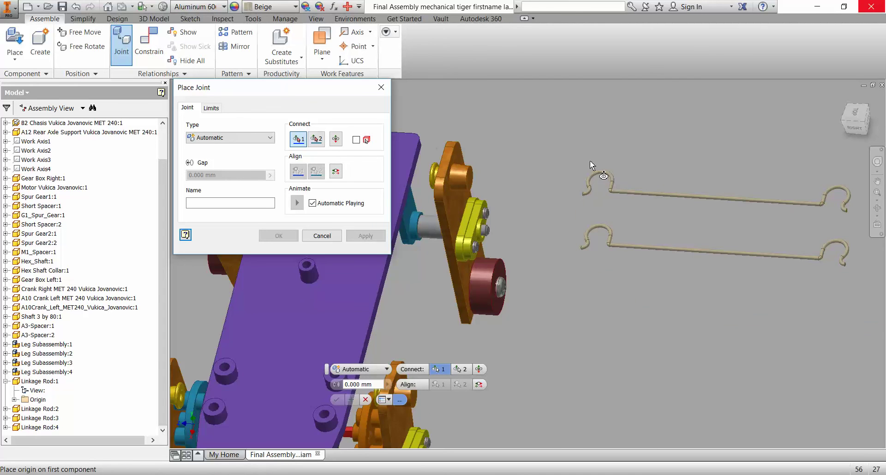
{"action": "scroll", "coordinate": [598, 178], "scroll_direction": "down", "scroll_amount": 8}
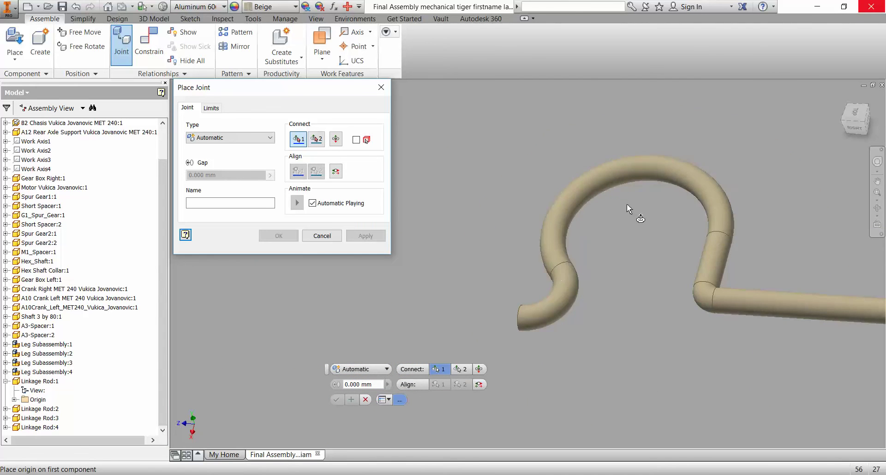
{"action": "scroll", "coordinate": [627, 203], "scroll_direction": "down", "scroll_amount": 6}
{"action": "left_click", "coordinate": [328, 234]}
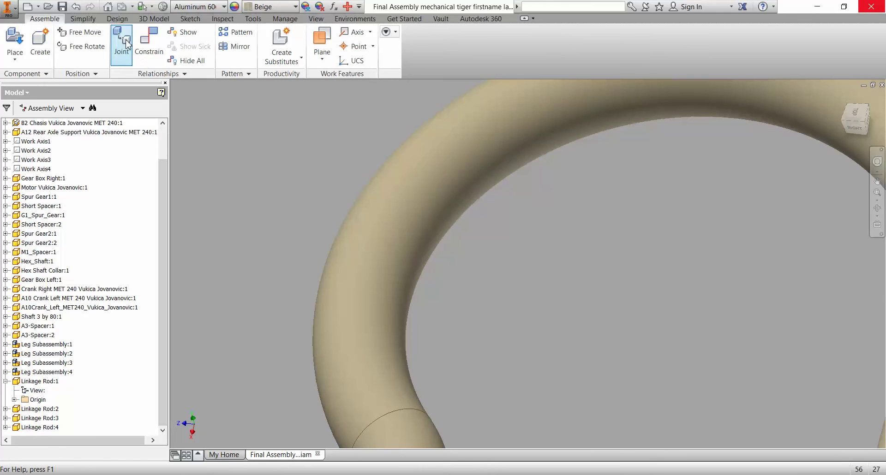
Step: Mate the hook arc's axis of Linkage Rod:1 to the end cap's axis on Leg Subassembly:4, with 0 mm offset
{"action": "left_click", "coordinate": [149, 44]}
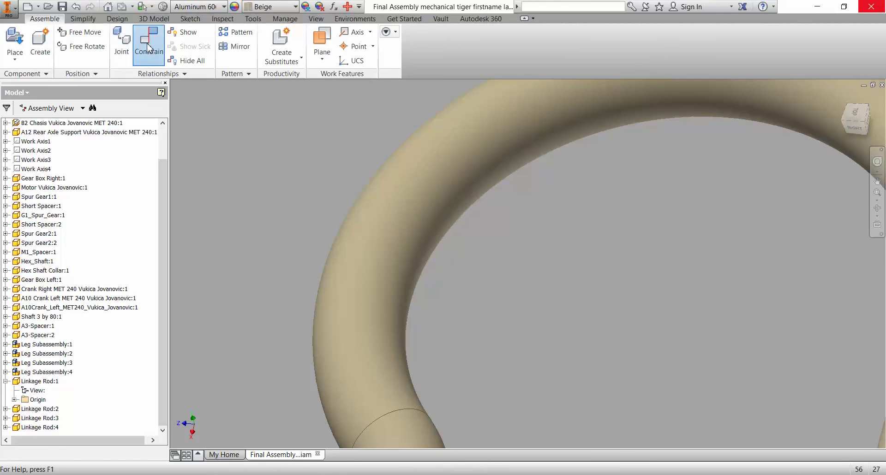
{"action": "left_click", "coordinate": [499, 180]}
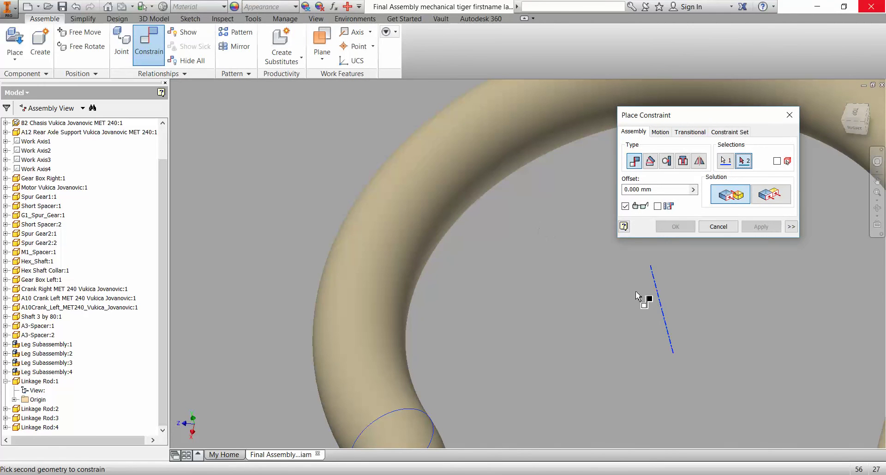
{"action": "scroll", "coordinate": [531, 301], "scroll_direction": "up", "scroll_amount": 5}
{"action": "scroll", "coordinate": [469, 323], "scroll_direction": "up", "scroll_amount": 5}
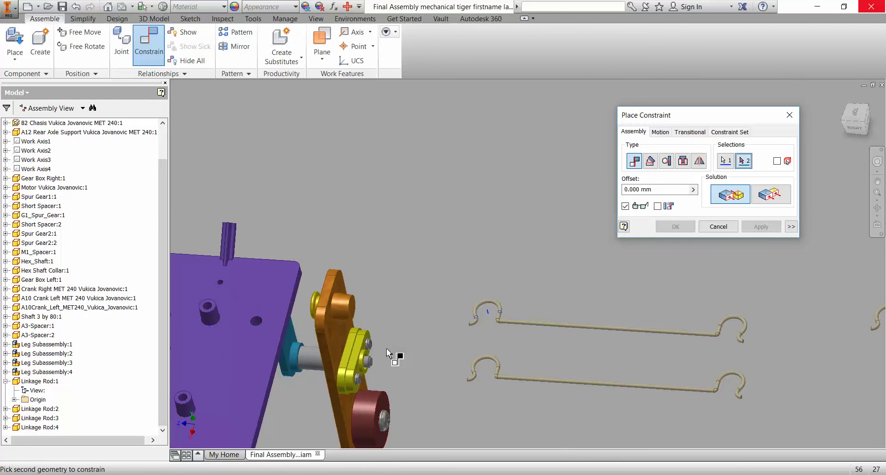
{"action": "middle_click_drag", "start_coordinate": [342, 308], "coordinate": [419, 311], "text": "shift"}
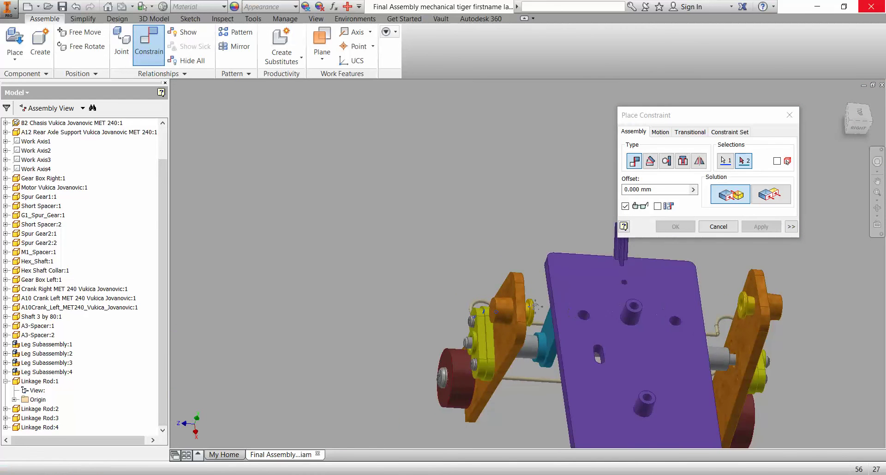
{"action": "middle_click_drag", "start_coordinate": [597, 357], "coordinate": [285, 286]}
{"action": "scroll", "coordinate": [419, 226], "scroll_direction": "down", "scroll_amount": 3}
{"action": "scroll", "coordinate": [402, 260], "scroll_direction": "down", "scroll_amount": 3}
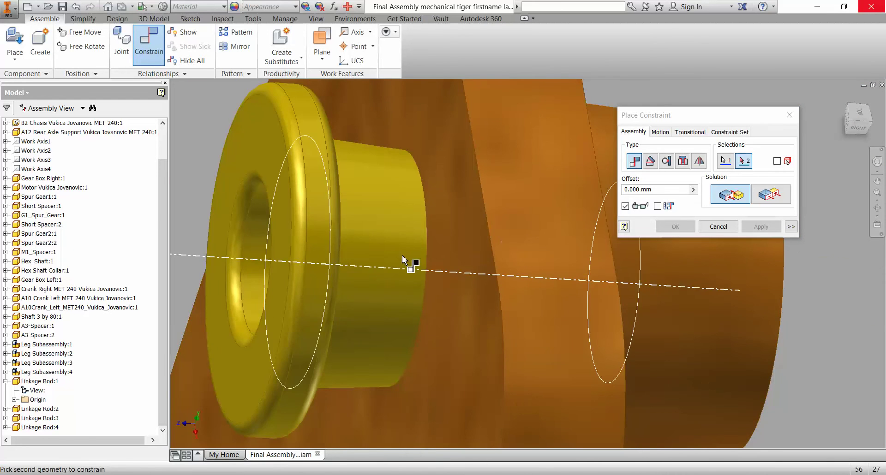
{"action": "left_click", "coordinate": [390, 266]}
{"action": "scroll", "coordinate": [545, 253], "scroll_direction": "up", "scroll_amount": 5}
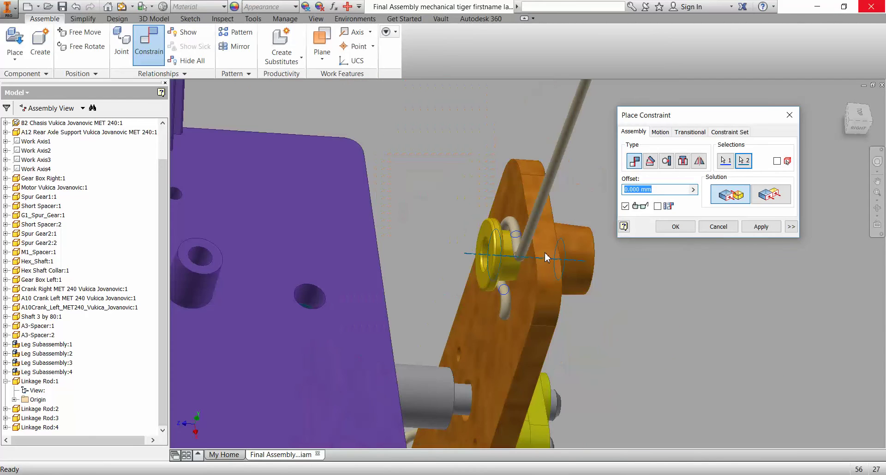
{"action": "left_click", "coordinate": [761, 227]}
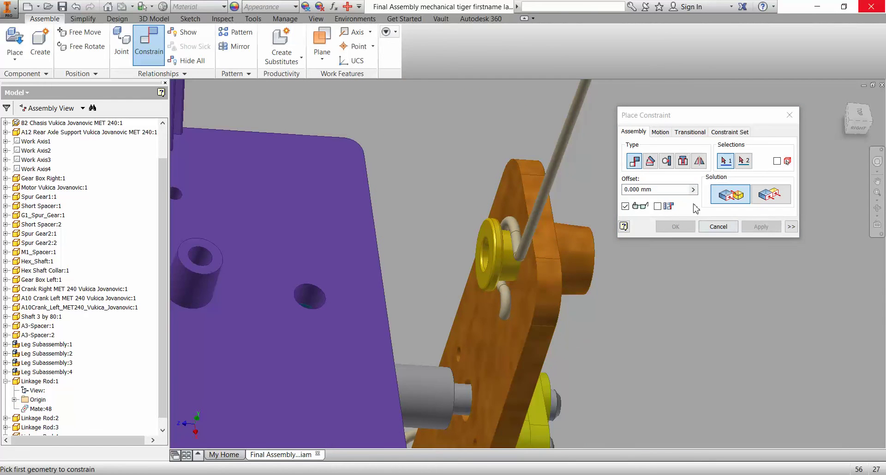
Step: Set up a mate between the inner face of Leg Subassembly:4 and the axis of Linkage Rod:1's straight section
{"action": "left_click", "coordinate": [517, 316]}
{"action": "scroll", "coordinate": [560, 245], "scroll_direction": "down", "scroll_amount": 5}
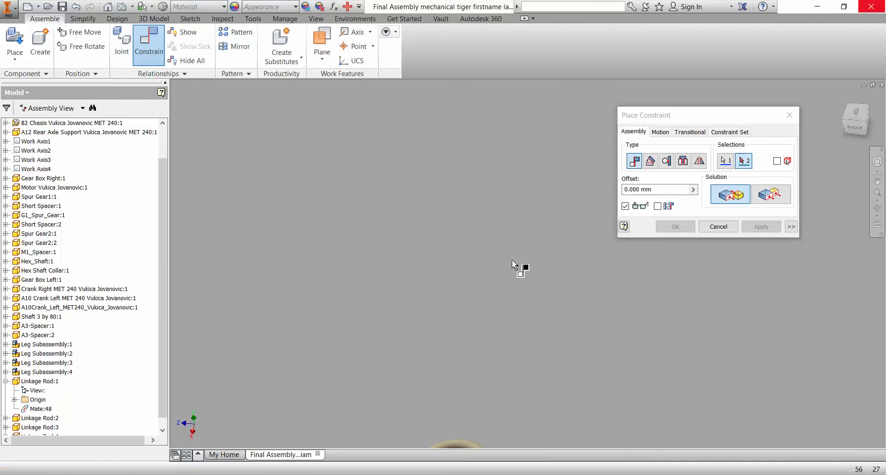
{"action": "scroll", "coordinate": [495, 249], "scroll_direction": "down", "scroll_amount": 3}
{"action": "scroll", "coordinate": [380, 227], "scroll_direction": "up", "scroll_amount": 6}
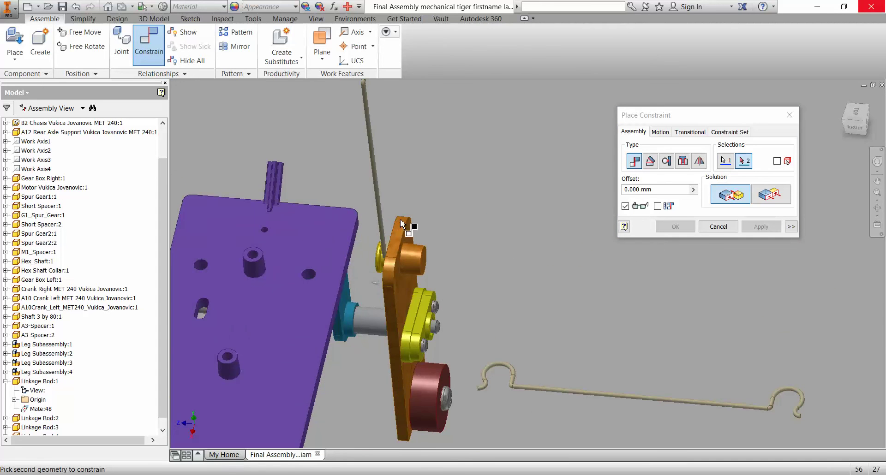
{"action": "middle_click_drag", "start_coordinate": [399, 220], "coordinate": [397, 225], "text": "shift"}
{"action": "middle_click_drag", "start_coordinate": [361, 267], "coordinate": [639, 109], "text": "shift"}
{"action": "scroll", "coordinate": [467, 180], "scroll_direction": "up", "scroll_amount": 5}
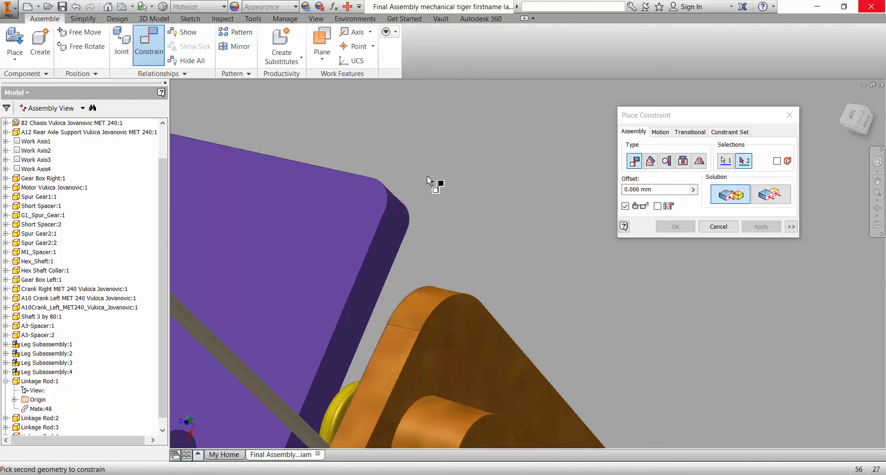
{"action": "left_click", "coordinate": [263, 392]}
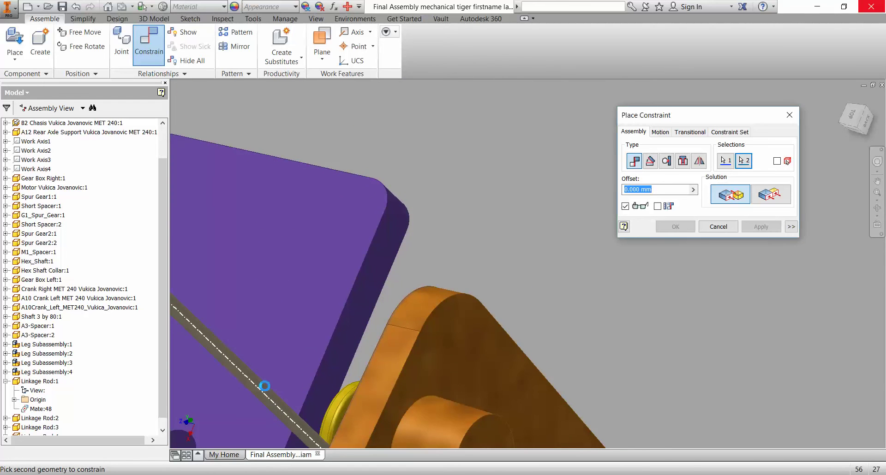
Step: Set the offset between the rod's straight section and the leg's inner face to 1 mm and apply the mate
{"action": "scroll", "coordinate": [295, 387], "scroll_direction": "down", "scroll_amount": 2}
{"action": "scroll", "coordinate": [356, 397], "scroll_direction": "down", "scroll_amount": 5}
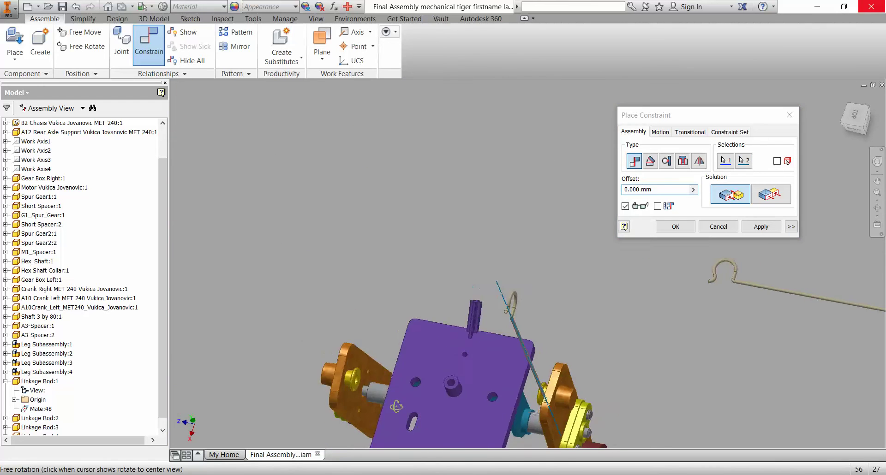
{"action": "scroll", "coordinate": [478, 248], "scroll_direction": "up", "scroll_amount": 2}
{"action": "middle_click_drag", "start_coordinate": [478, 248], "coordinate": [522, 333], "text": "shift"}
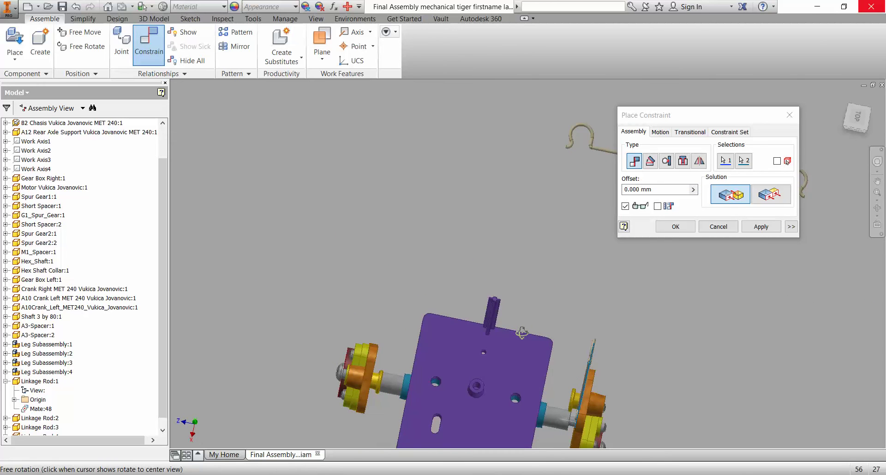
{"action": "middle_click_drag", "start_coordinate": [600, 344], "coordinate": [508, 224]}
{"action": "scroll", "coordinate": [486, 269], "scroll_direction": "up", "scroll_amount": 5}
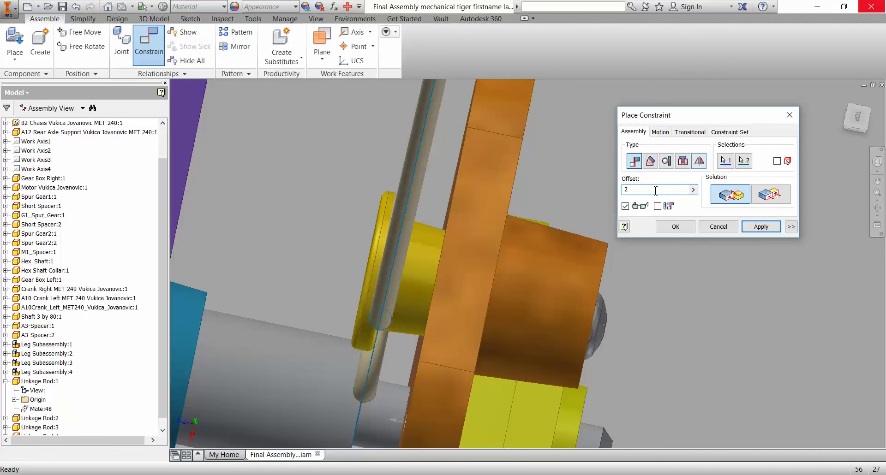
{"action": "type", "text": "1"}
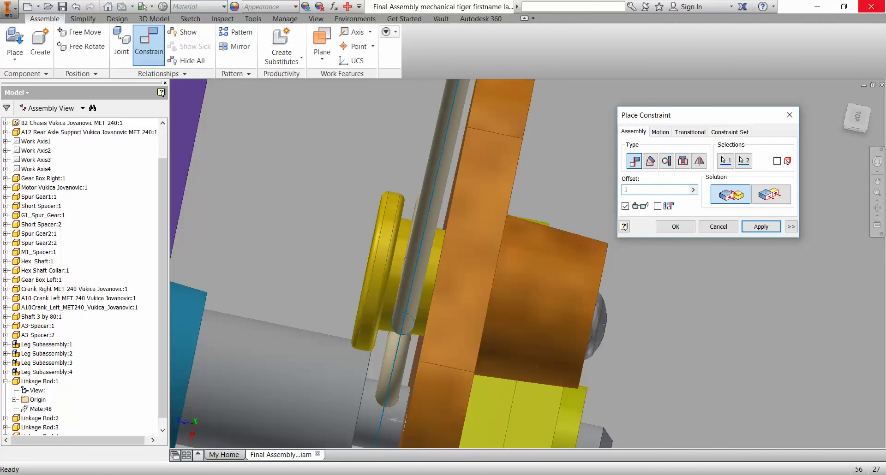
{"action": "left_click", "coordinate": [675, 227]}
{"action": "scroll", "coordinate": [567, 257], "scroll_direction": "down", "scroll_amount": 5}
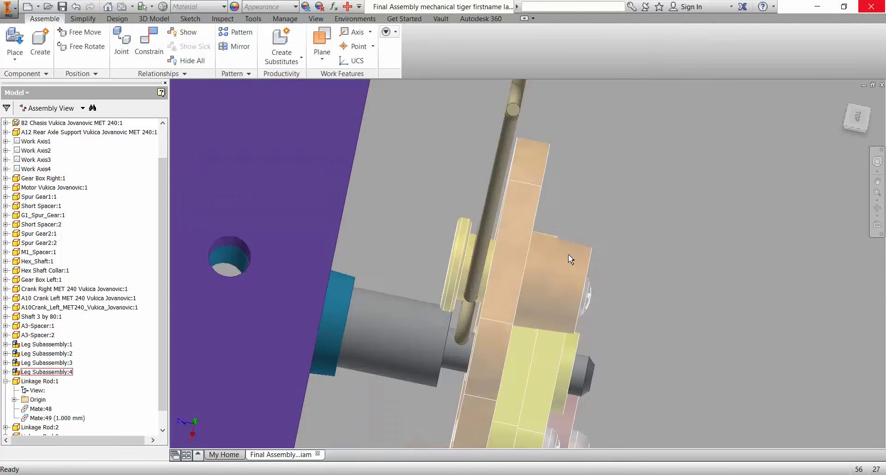
{"action": "scroll", "coordinate": [571, 260], "scroll_direction": "up", "scroll_amount": 5}
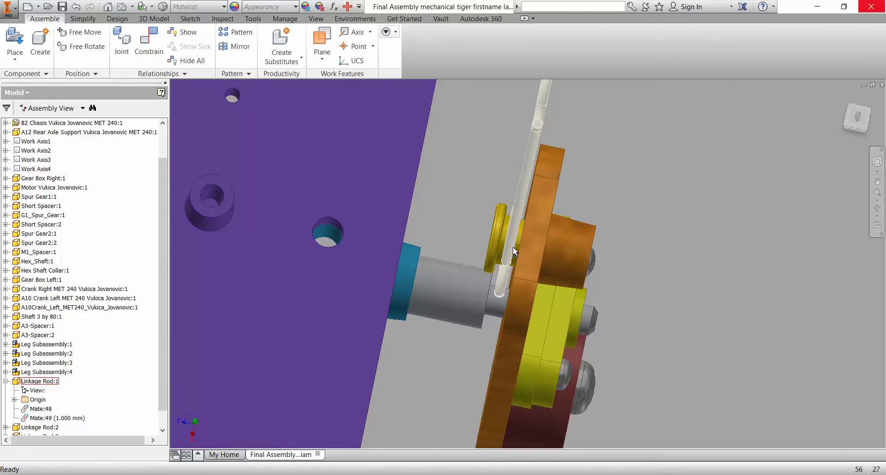
Step: Set the offset of Linkage Rod:1's mate to the inner face of Leg Subassembly:4 to 0.5 mm
{"action": "double_click", "coordinate": [55, 419]}
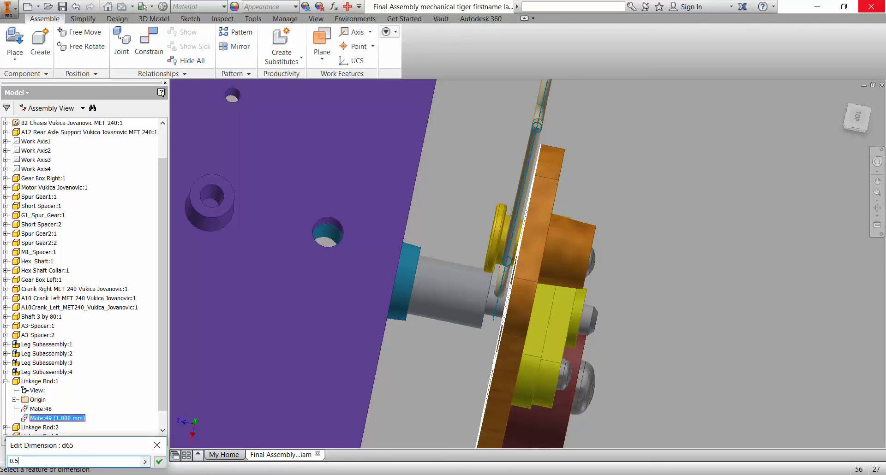
{"action": "key", "text": "Return"}
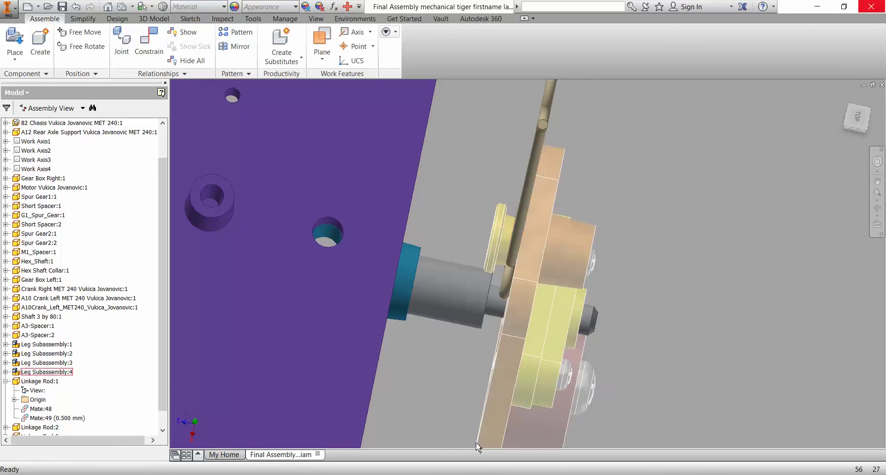
{"action": "scroll", "coordinate": [469, 442], "scroll_direction": "down", "scroll_amount": 4}
{"action": "scroll", "coordinate": [473, 418], "scroll_direction": "down", "scroll_amount": 6}
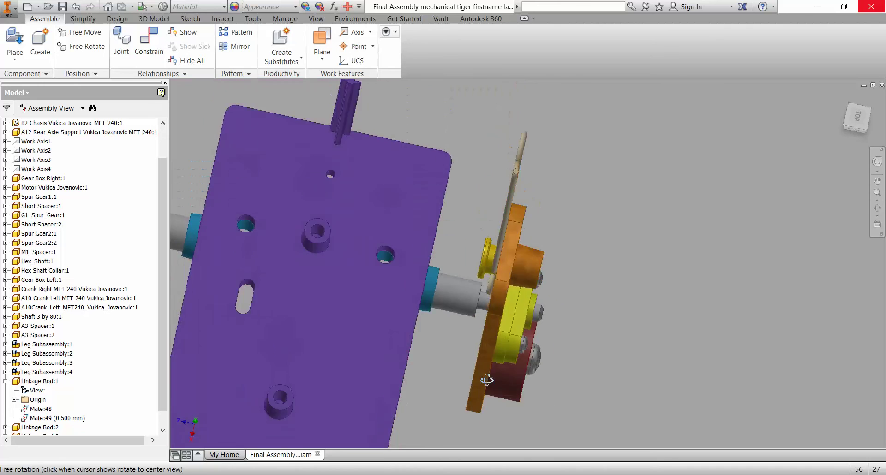
{"action": "middle_click_drag", "start_coordinate": [495, 385], "coordinate": [554, 230]}
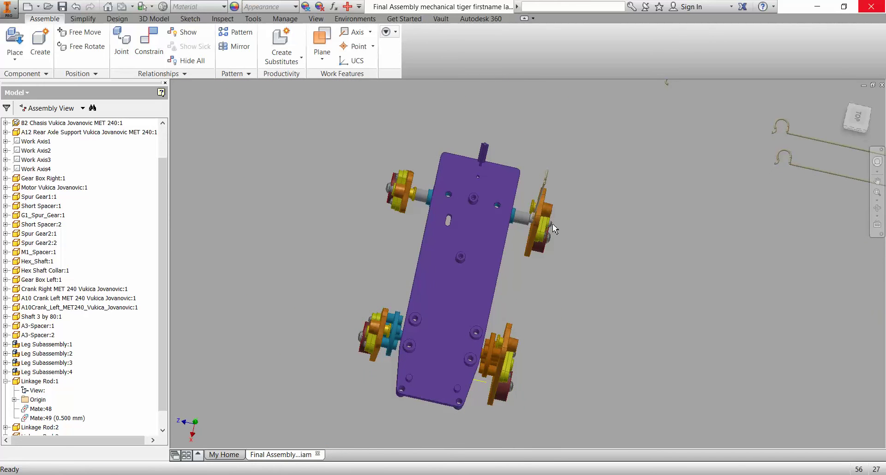
{"action": "mouse_move", "coordinate": [530, 336]}
{"action": "middle_mouse_down", "text": "shift"}
{"action": "mouse_move", "coordinate": [514, 317]}
{"action": "mouse_move", "coordinate": [503, 326]}
{"action": "mouse_move", "coordinate": [525, 339]}
{"action": "middle_mouse_up", "text": "shift"}
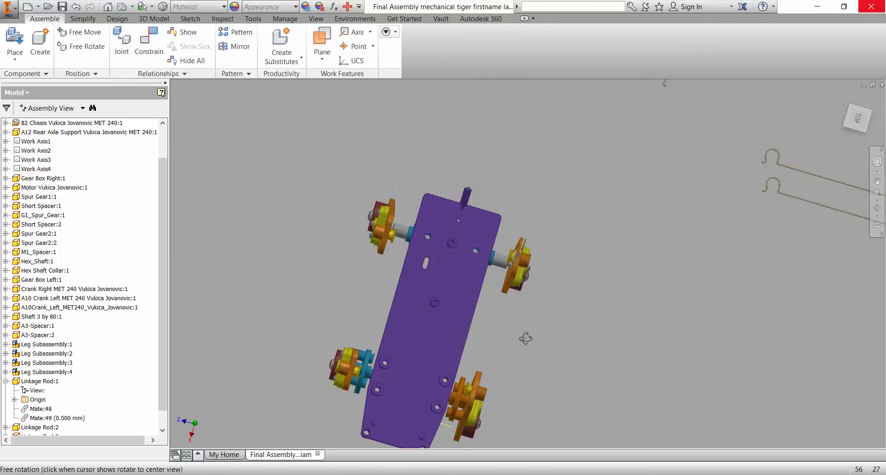
{"action": "left_click", "coordinate": [155, 46]}
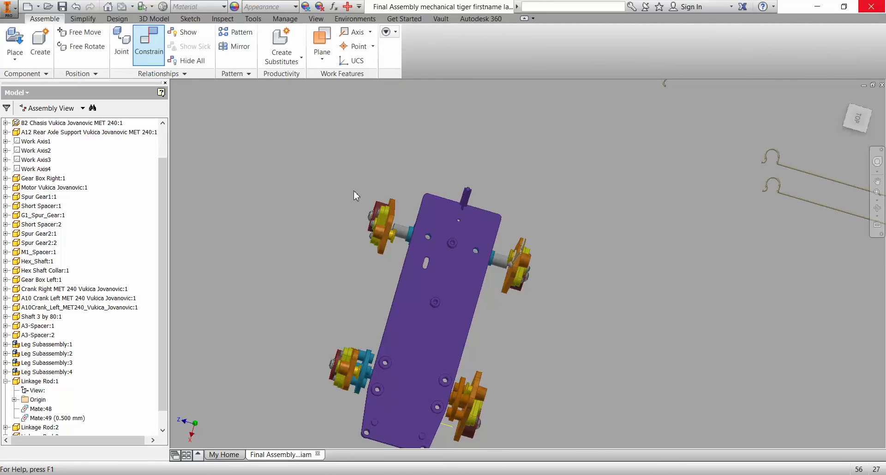
{"action": "middle_click_drag", "start_coordinate": [531, 291], "coordinate": [479, 251], "text": "shift"}
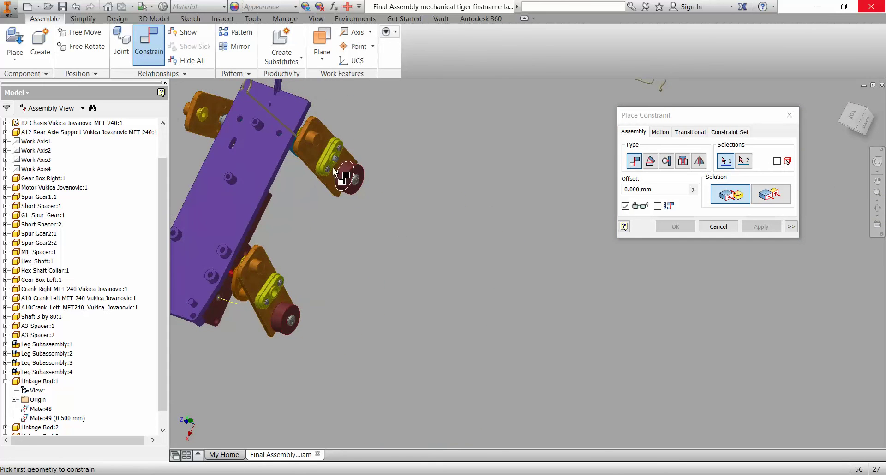
{"action": "scroll", "coordinate": [308, 141], "scroll_direction": "down", "scroll_amount": 4}
{"action": "middle_click_drag", "start_coordinate": [306, 144], "coordinate": [540, 298]}
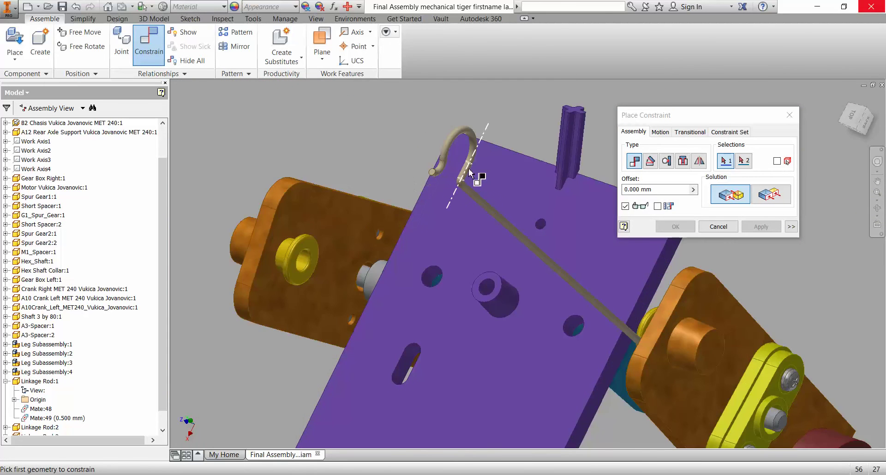
{"action": "scroll", "coordinate": [451, 164], "scroll_direction": "down", "scroll_amount": 5}
{"action": "middle_click_drag", "start_coordinate": [419, 189], "coordinate": [676, 157]}
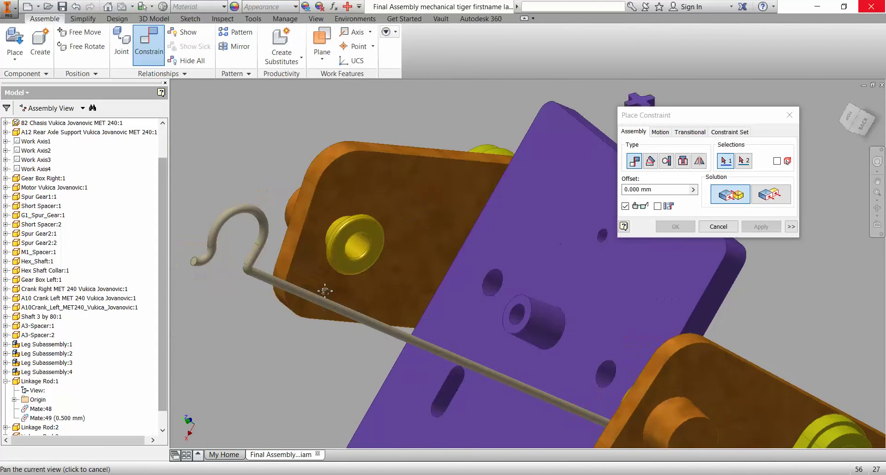
{"action": "scroll", "coordinate": [396, 224], "scroll_direction": "down", "scroll_amount": 5}
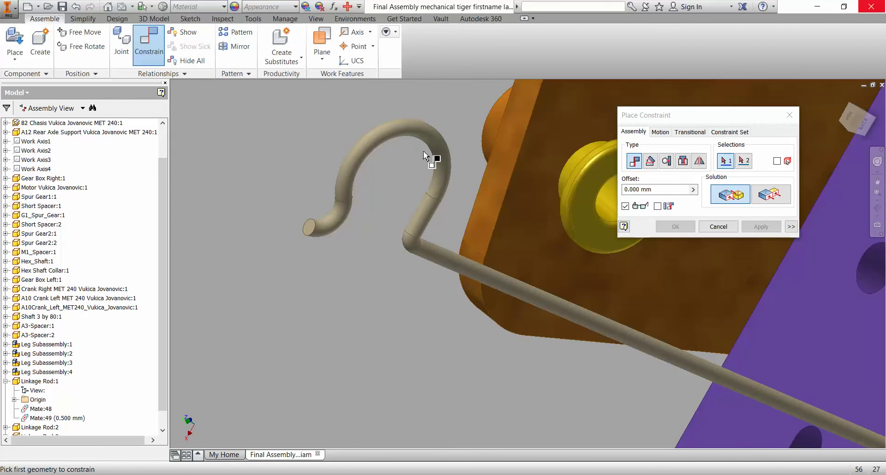
{"action": "left_click", "coordinate": [434, 155]}
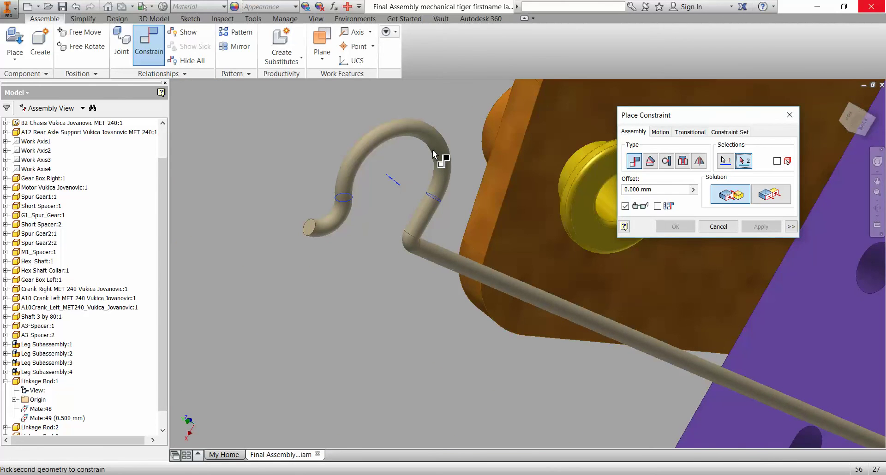
{"action": "scroll", "coordinate": [401, 197], "scroll_direction": "up", "scroll_amount": 5}
{"action": "scroll", "coordinate": [461, 237], "scroll_direction": "down", "scroll_amount": 5}
{"action": "scroll", "coordinate": [373, 434], "scroll_direction": "up", "scroll_amount": 3}
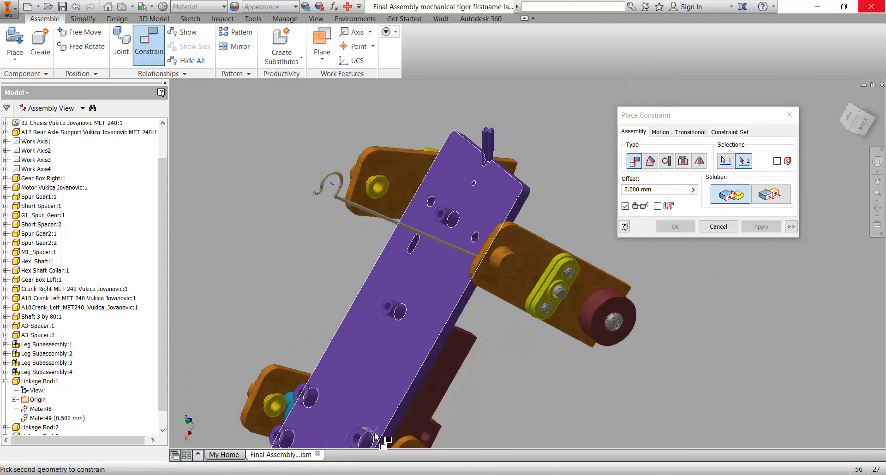
{"action": "middle_click_drag", "start_coordinate": [433, 391], "coordinate": [301, 450], "text": "shift"}
{"action": "middle_click_drag", "start_coordinate": [369, 337], "coordinate": [484, 317], "text": "shift"}
{"action": "middle_click_drag", "start_coordinate": [526, 291], "coordinate": [222, 270]}
{"action": "mouse_move", "coordinate": [488, 325]}
{"action": "middle_mouse_down", "text": "shift"}
{"action": "mouse_move", "coordinate": [453, 323]}
{"action": "mouse_move", "coordinate": [501, 322]}
{"action": "mouse_move", "coordinate": [493, 322]}
{"action": "middle_mouse_up", "text": "shift"}
{"action": "scroll", "coordinate": [490, 302], "scroll_direction": "up", "scroll_amount": 10}
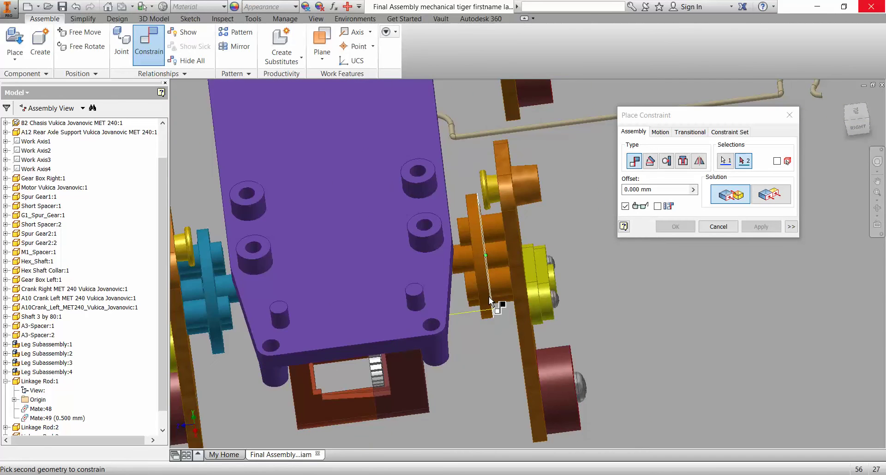
{"action": "middle_click_drag", "start_coordinate": [577, 290], "coordinate": [546, 288], "text": "shift"}
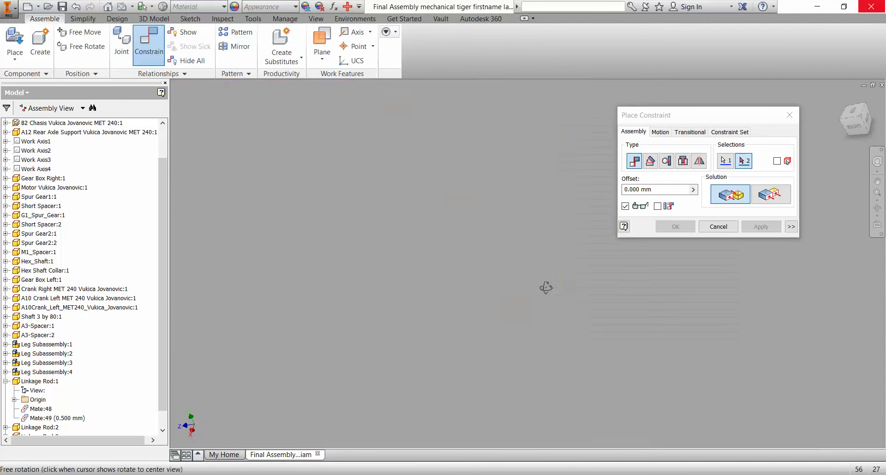
{"action": "scroll", "coordinate": [523, 290], "scroll_direction": "down", "scroll_amount": 6}
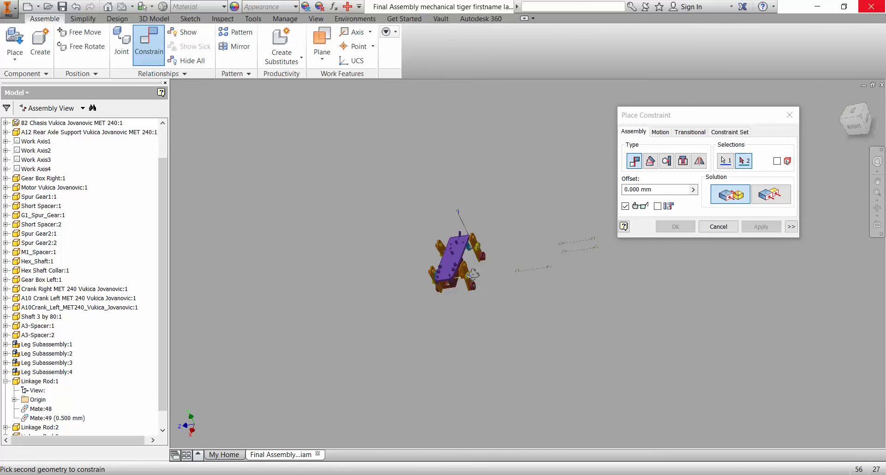
{"action": "middle_click_drag", "start_coordinate": [472, 276], "coordinate": [443, 297], "text": "shift"}
{"action": "scroll", "coordinate": [443, 296], "scroll_direction": "up", "scroll_amount": 8}
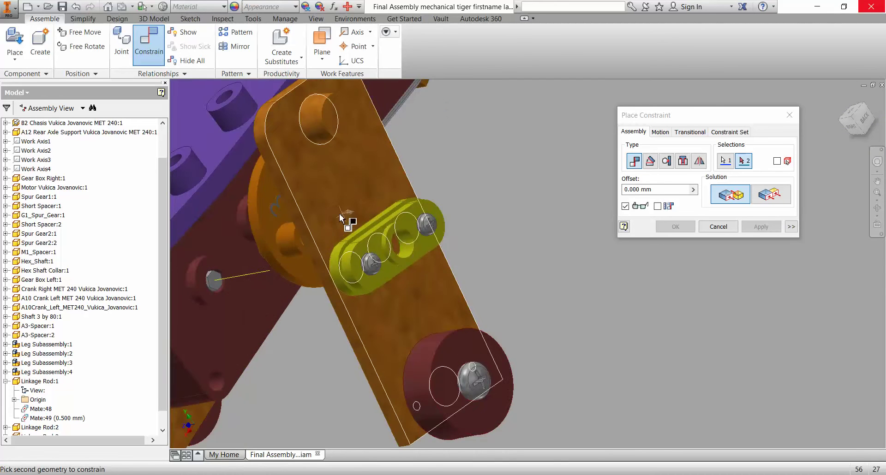
{"action": "middle_click_drag", "start_coordinate": [342, 219], "coordinate": [327, 209], "text": "shift"}
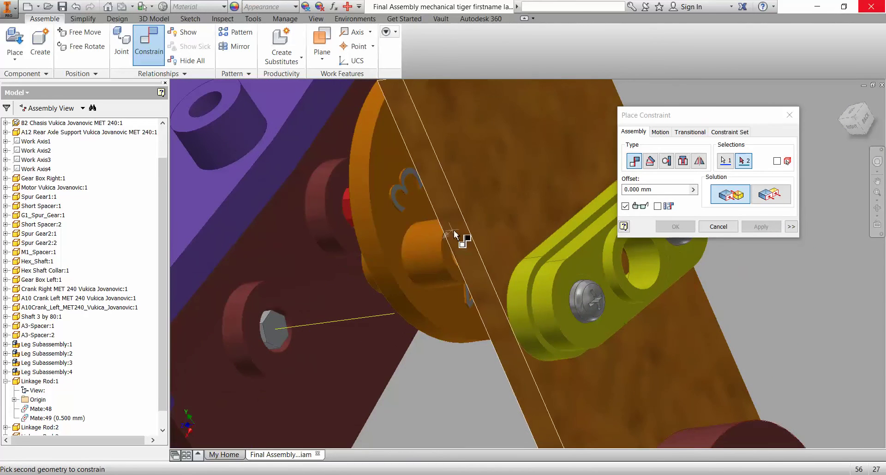
{"action": "middle_click_drag", "start_coordinate": [454, 235], "coordinate": [479, 252], "text": "shift"}
{"action": "middle_click_drag", "start_coordinate": [600, 225], "coordinate": [263, 43]}
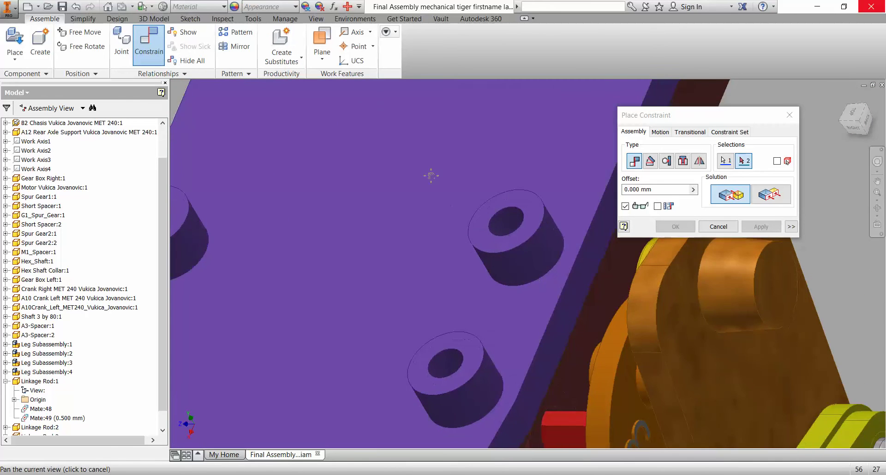
{"action": "middle_click_drag", "start_coordinate": [432, 176], "coordinate": [178, 4]}
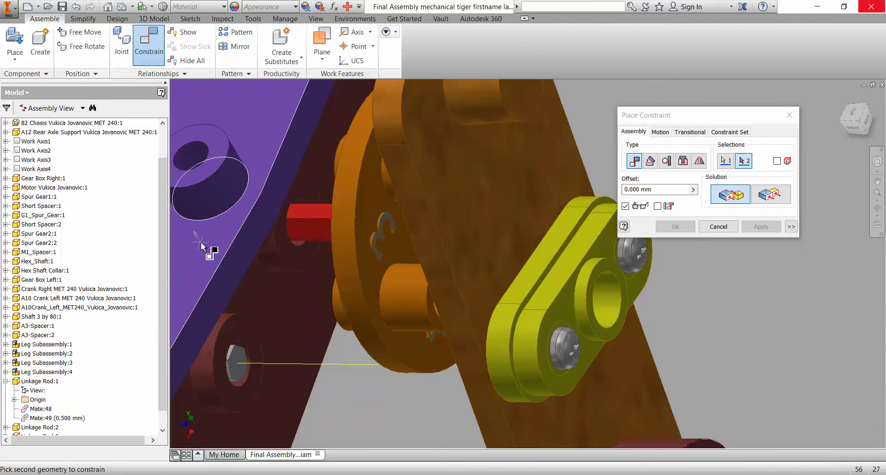
{"action": "key", "text": "Escape"}
{"action": "scroll", "coordinate": [258, 254], "scroll_direction": "down", "scroll_amount": 5}
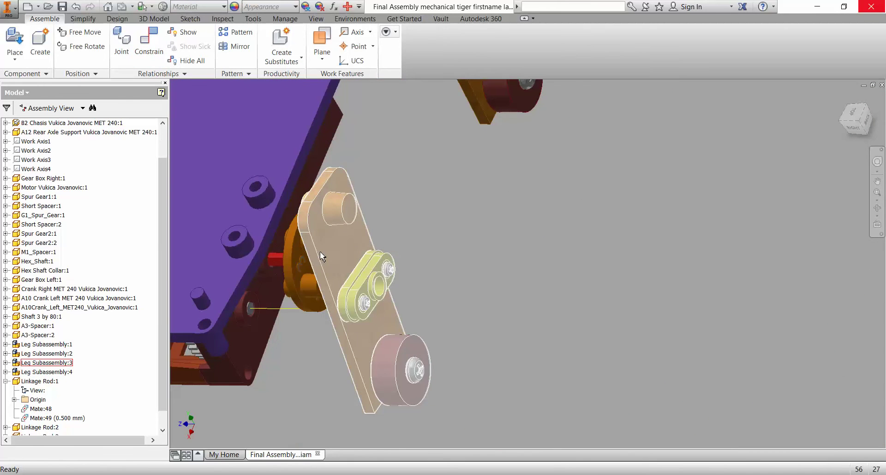
{"action": "left_click", "coordinate": [322, 256]}
{"action": "right_click", "coordinate": [321, 256]}
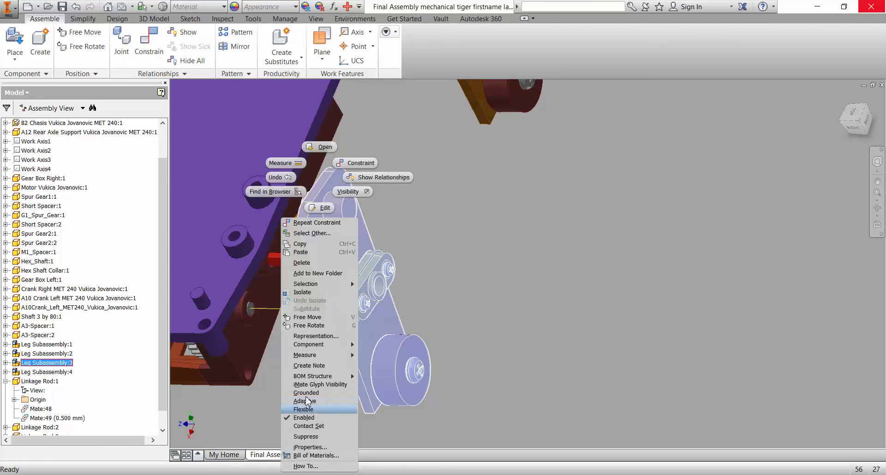
{"action": "left_click", "coordinate": [347, 192]}
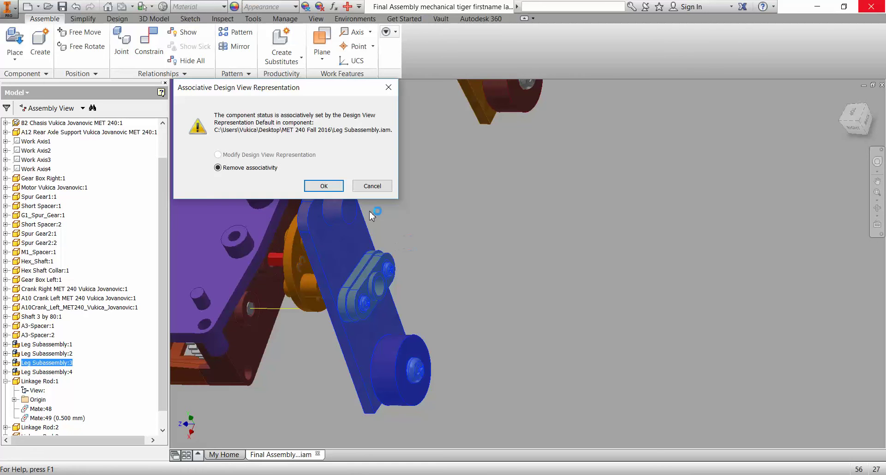
{"action": "left_click", "coordinate": [355, 188]}
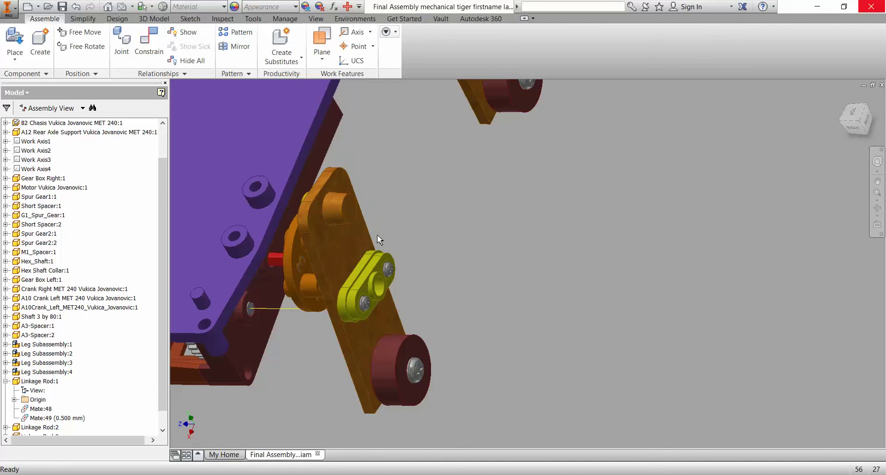
Step: Free-move Leg Subassembly:3 away from the crank disc and start a mate from the hole axis of the disc's protruding post
{"action": "left_click", "coordinate": [79, 32]}
{"action": "left_click_drag", "start_coordinate": [337, 243], "coordinate": [510, 236]}
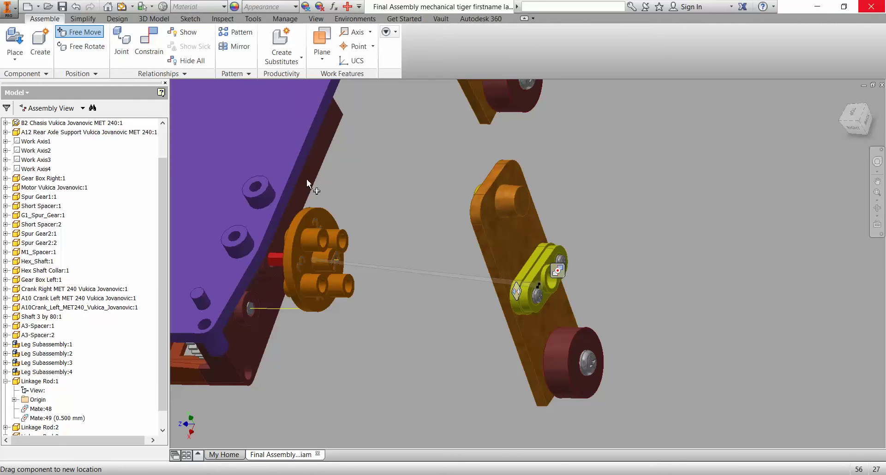
{"action": "left_click", "coordinate": [149, 44]}
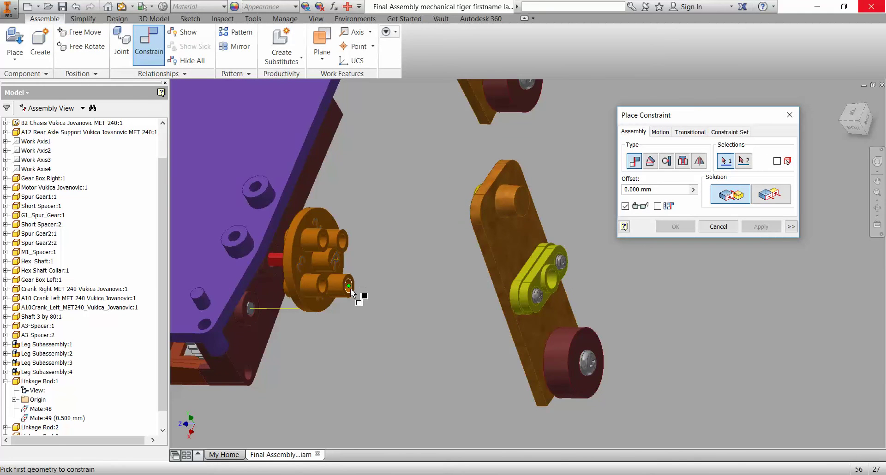
{"action": "middle_click_drag", "start_coordinate": [349, 290], "coordinate": [315, 293], "text": "shift"}
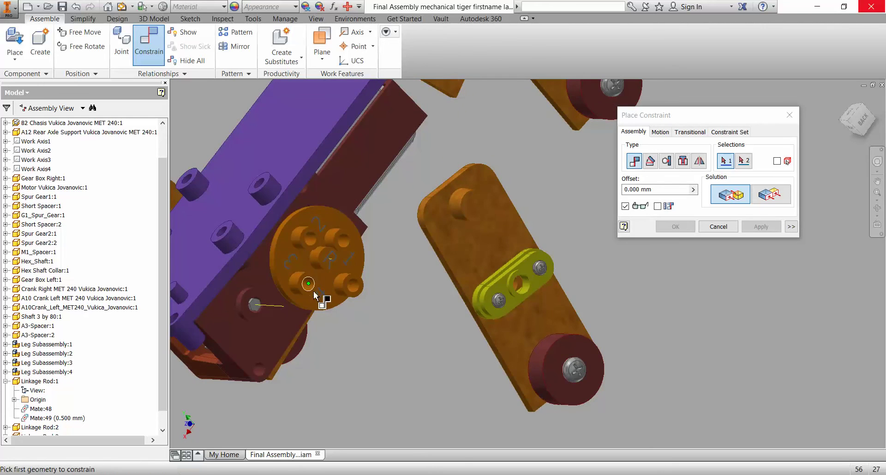
{"action": "scroll", "coordinate": [370, 294], "scroll_direction": "up", "scroll_amount": 5}
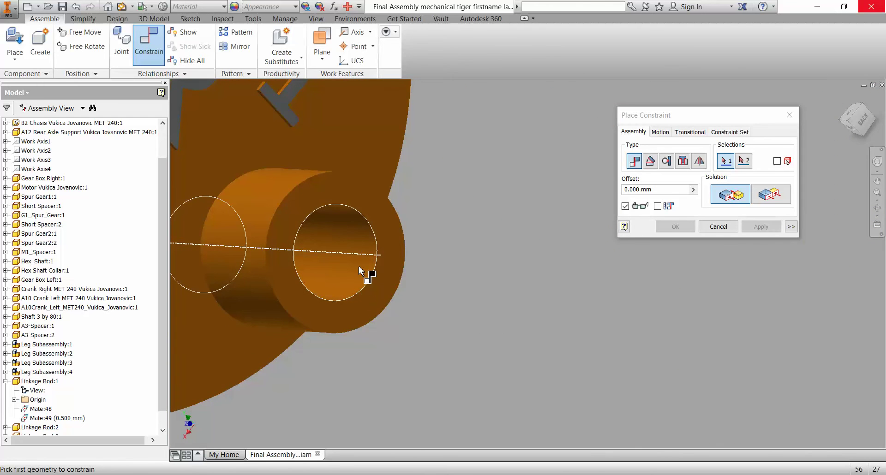
{"action": "left_click", "coordinate": [361, 256]}
Step: Select the axis of the hook arc at the free end of Linkage Rod:1 as the mate's second geometry
{"action": "scroll", "coordinate": [427, 235], "scroll_direction": "down", "scroll_amount": 5}
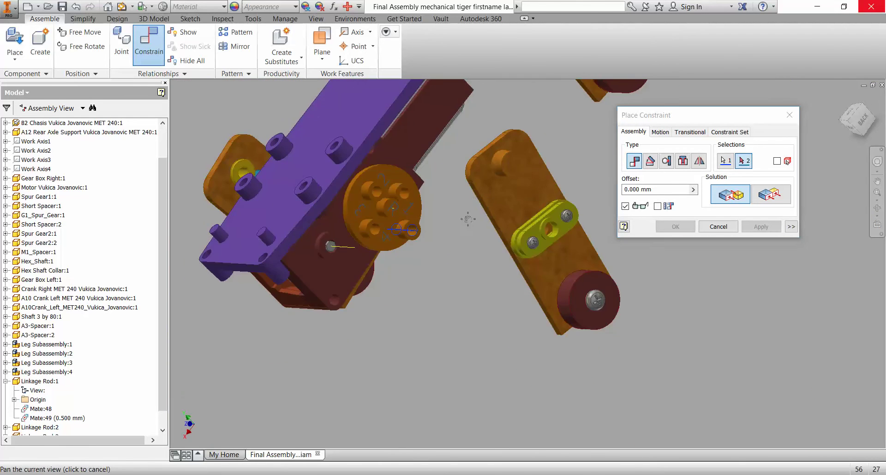
{"action": "scroll", "coordinate": [494, 293], "scroll_direction": "up", "scroll_amount": 3}
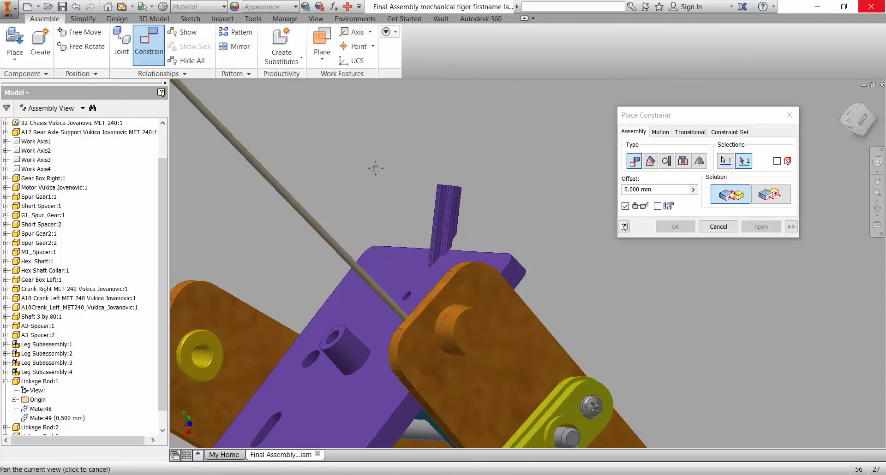
{"action": "scroll", "coordinate": [462, 281], "scroll_direction": "up", "scroll_amount": 3}
{"action": "scroll", "coordinate": [375, 164], "scroll_direction": "up", "scroll_amount": 2}
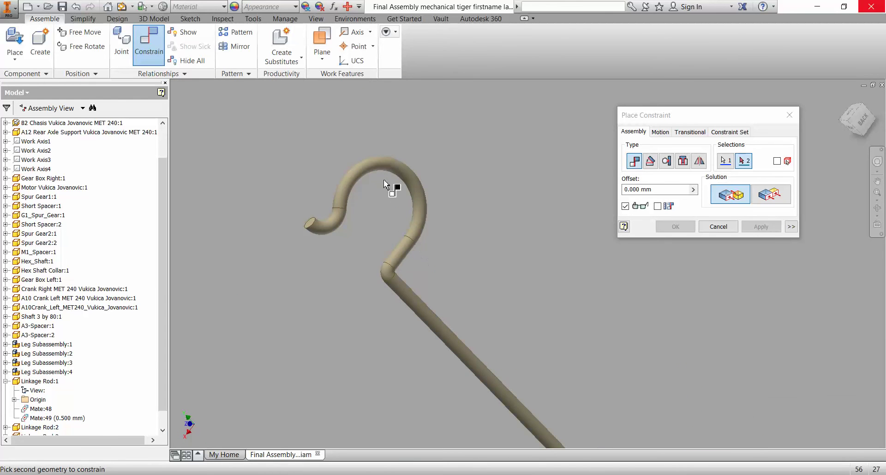
{"action": "left_click", "coordinate": [371, 172]}
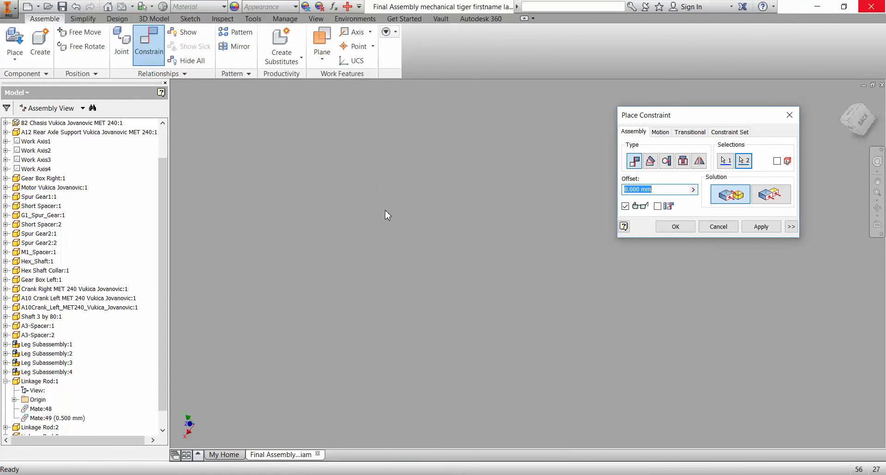
Step: Inspect the crank end of Linkage Rod:1 from several angles and confirm the mate between its hook arc axis and the crank post's hole axis
{"action": "scroll", "coordinate": [387, 216], "scroll_direction": "down", "scroll_amount": 4}
{"action": "scroll", "coordinate": [415, 236], "scroll_direction": "up", "scroll_amount": 4}
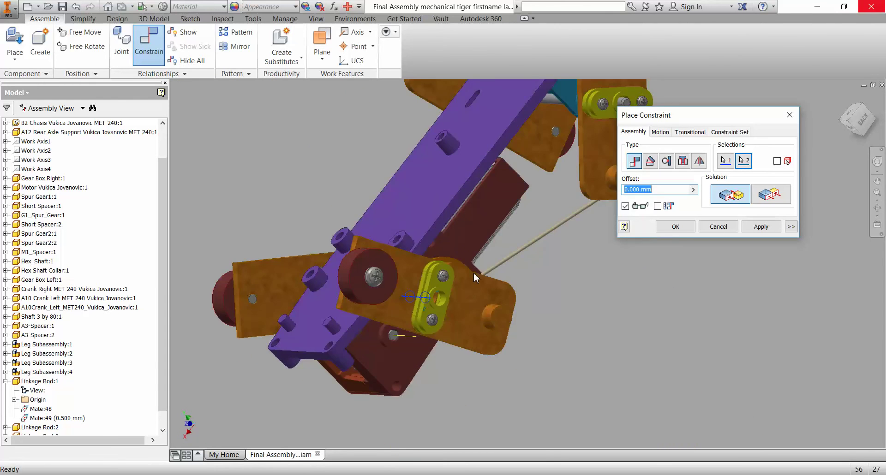
{"action": "middle_click_drag", "start_coordinate": [476, 277], "coordinate": [480, 333], "text": "shift"}
{"action": "scroll", "coordinate": [381, 304], "scroll_direction": "down", "scroll_amount": 6}
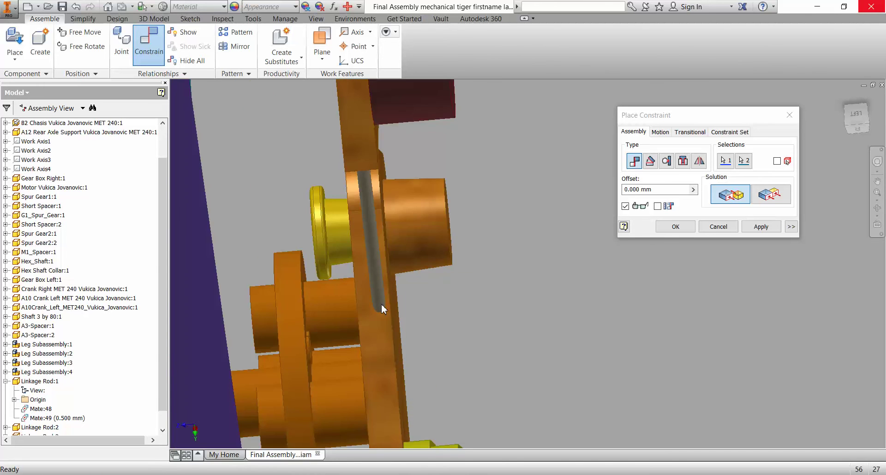
{"action": "scroll", "coordinate": [381, 305], "scroll_direction": "up", "scroll_amount": 2}
{"action": "middle_click_drag", "start_coordinate": [390, 305], "coordinate": [387, 282], "text": "shift"}
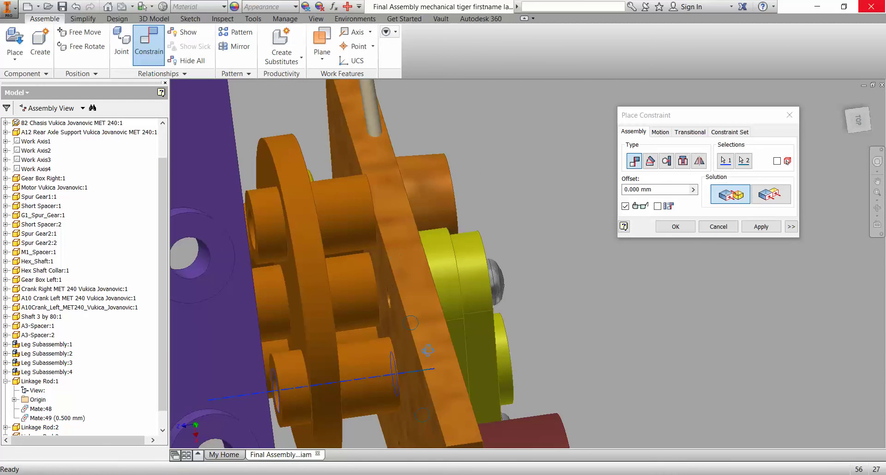
{"action": "mouse_move", "coordinate": [428, 351]}
{"action": "middle_mouse_down", "text": "shift"}
{"action": "mouse_move", "coordinate": [396, 348]}
{"action": "mouse_move", "coordinate": [421, 344]}
{"action": "mouse_move", "coordinate": [411, 355]}
{"action": "middle_mouse_up", "text": "shift"}
{"action": "scroll", "coordinate": [403, 253], "scroll_direction": "up", "scroll_amount": 2}
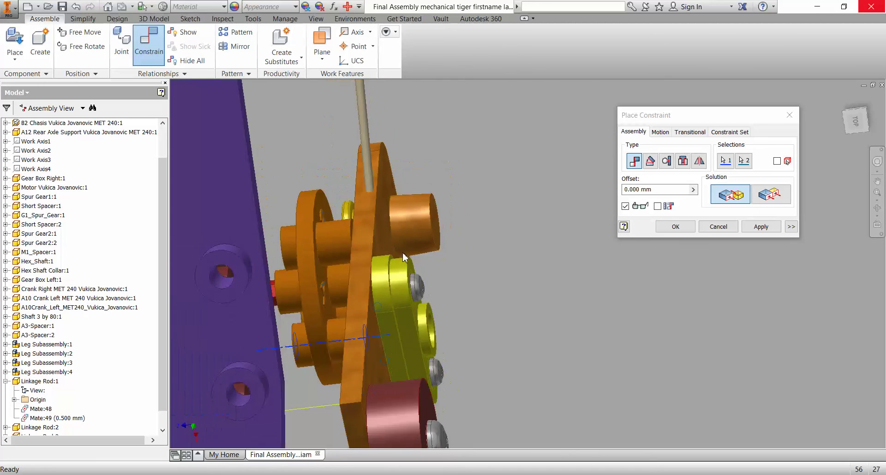
{"action": "scroll", "coordinate": [419, 210], "scroll_direction": "up", "scroll_amount": 3}
{"action": "middle_click_drag", "start_coordinate": [440, 226], "coordinate": [494, 200]}
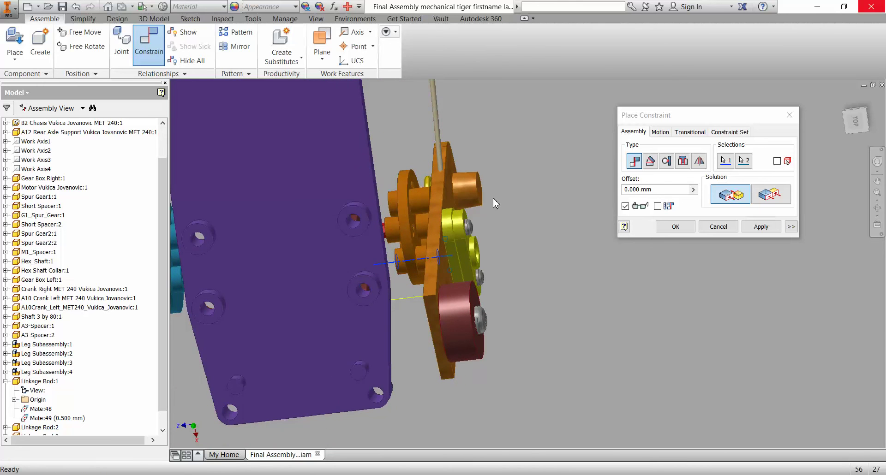
{"action": "middle_click_drag", "start_coordinate": [426, 212], "coordinate": [473, 295], "text": "shift"}
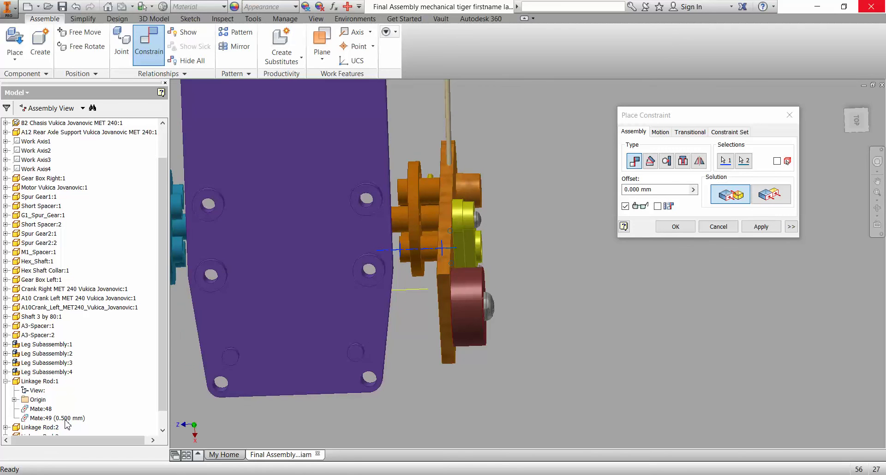
{"action": "left_click", "coordinate": [672, 227]}
Step: Try a 2 mm offset on Linkage Rod:1's mate to the leg's inner face, and settle on 2.5 mm
{"action": "left_click", "coordinate": [63, 422]}
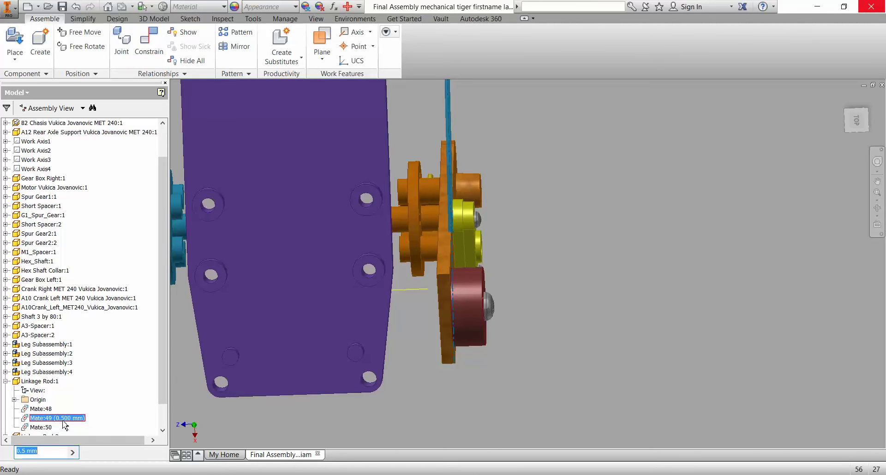
{"action": "double_click", "coordinate": [81, 419]}
{"action": "key", "text": "Return"}
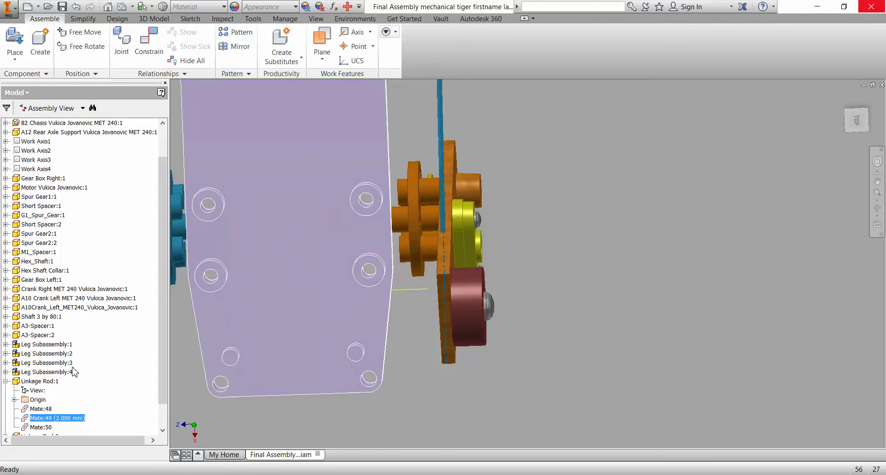
{"action": "left_click", "coordinate": [91, 419]}
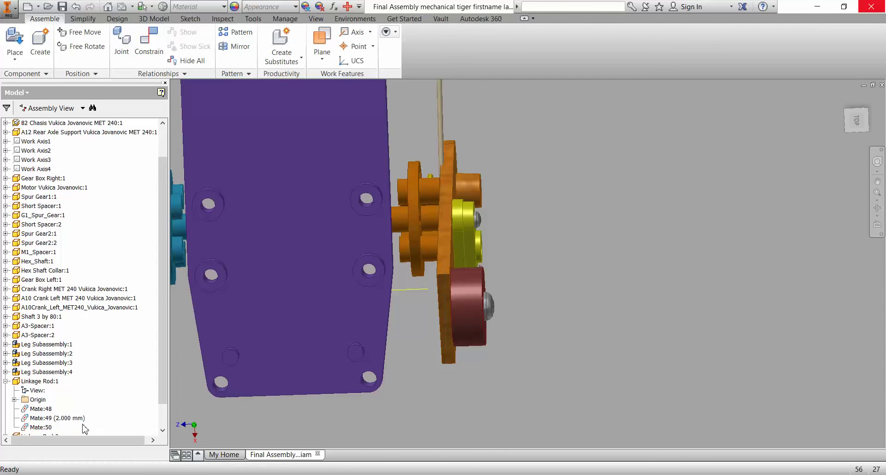
{"action": "double_click", "coordinate": [62, 418]}
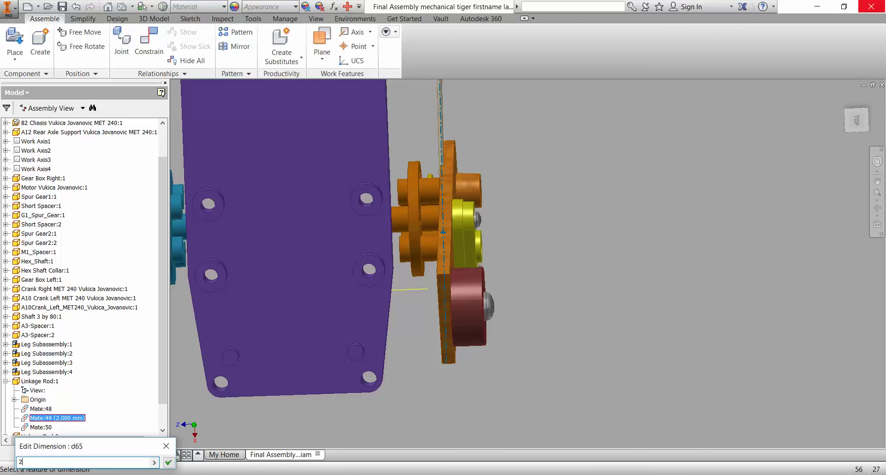
{"action": "key", "text": "Return"}
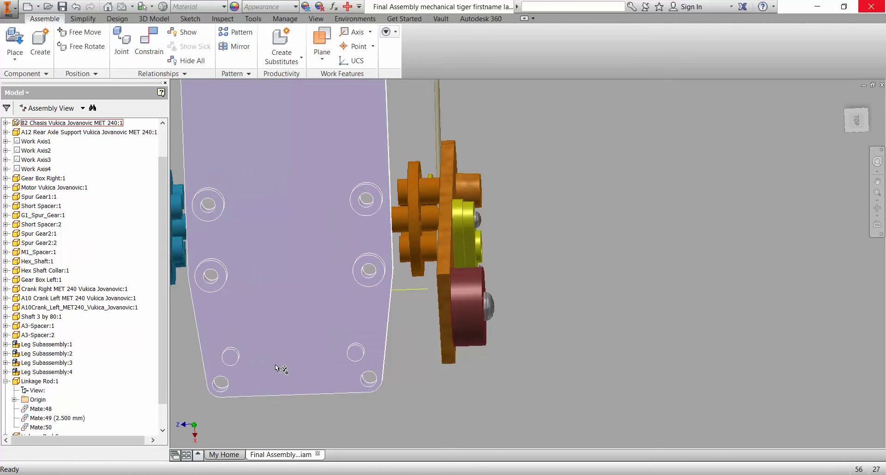
Step: Swing Leg Subassembly:3 to test how it moves with the crank and the connected linkage rod
{"action": "middle_click_drag", "start_coordinate": [511, 216], "coordinate": [497, 234], "text": "shift"}
{"action": "left_click_drag", "start_coordinate": [499, 238], "coordinate": [534, 169]}
{"action": "middle_click_drag", "start_coordinate": [522, 262], "coordinate": [575, 258], "text": "shift"}
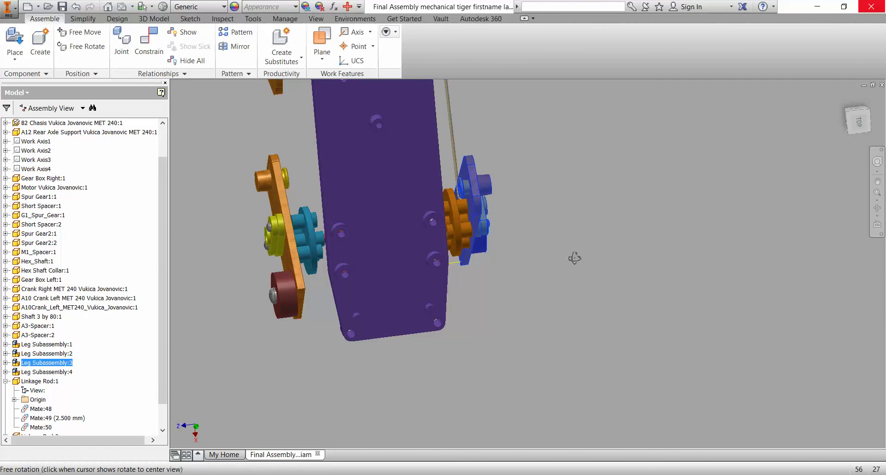